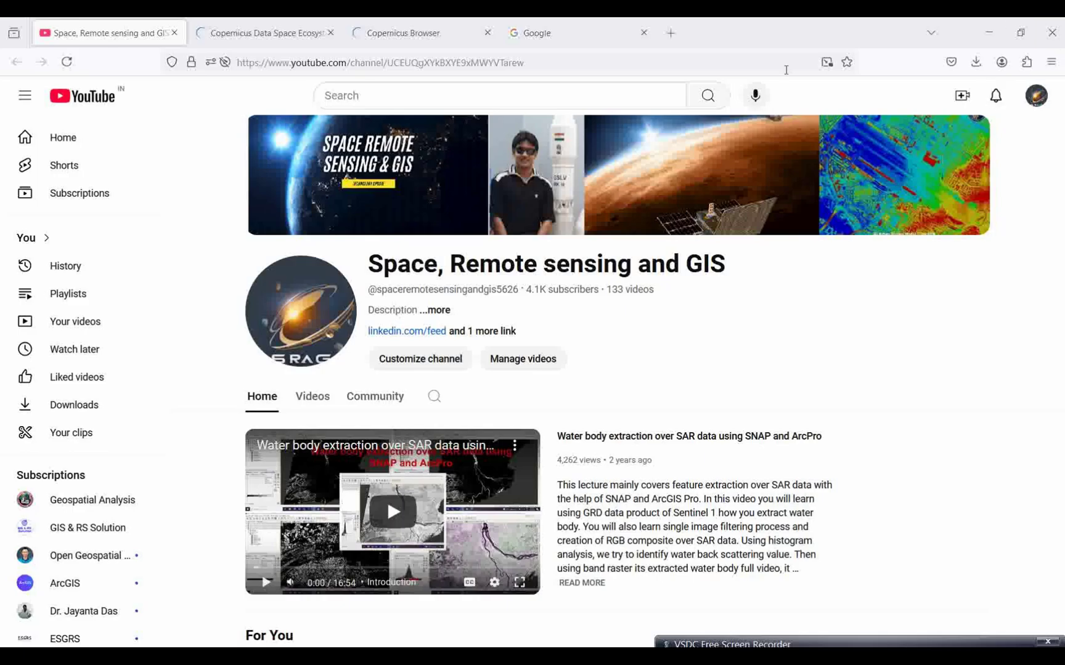
Search Google for "copernicus data browser" using the suggested query
left_click(562, 44)
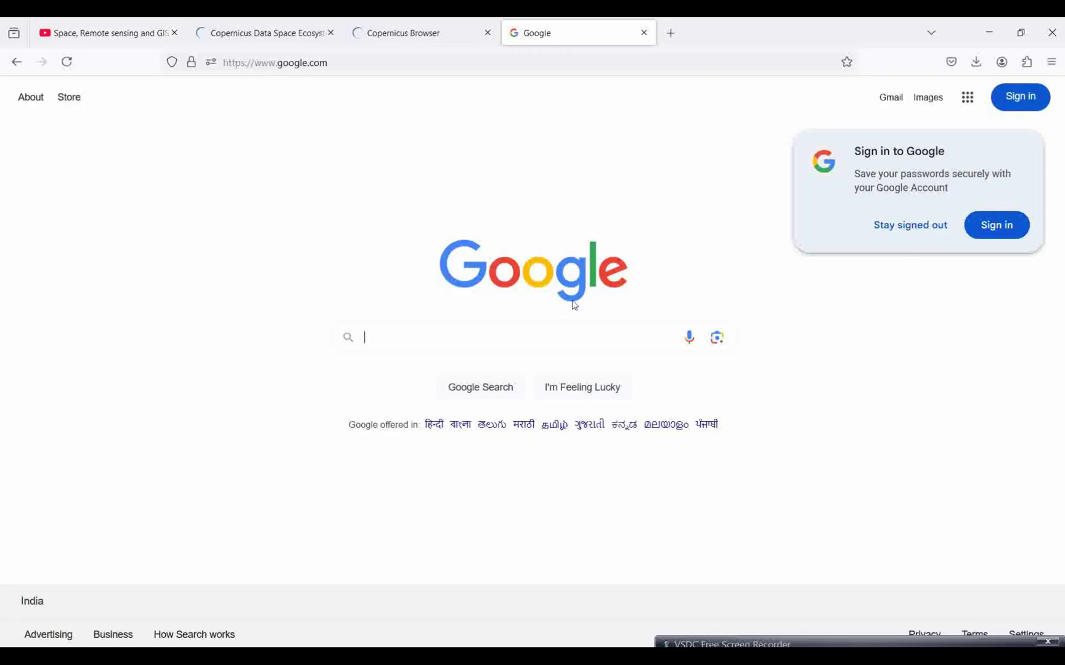
left_click(431, 336)
type("co")
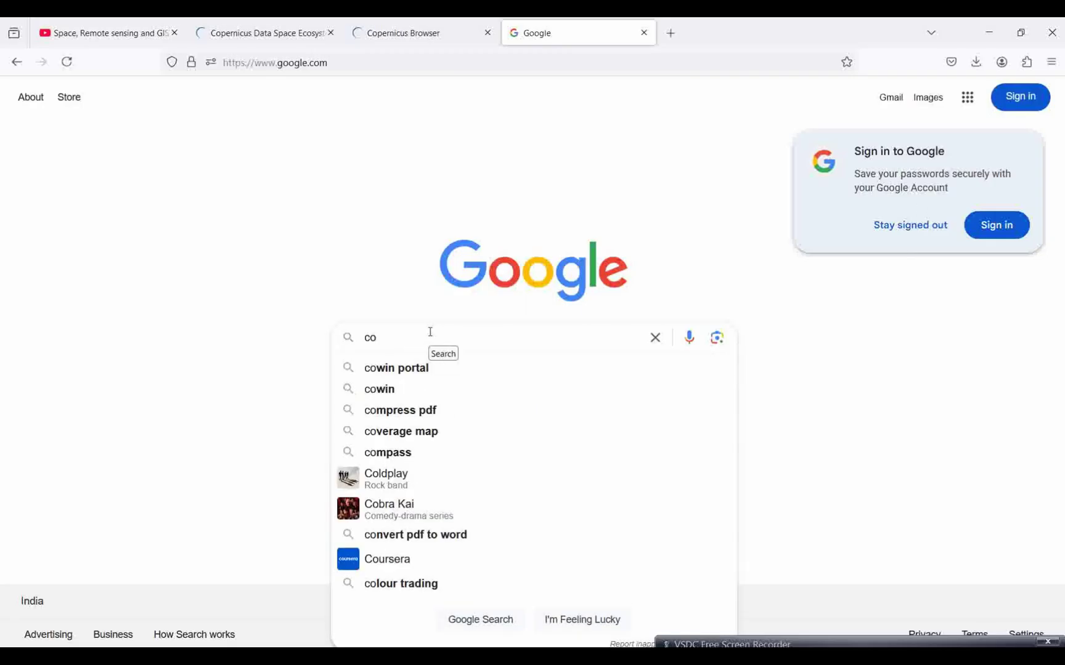
type("uper")
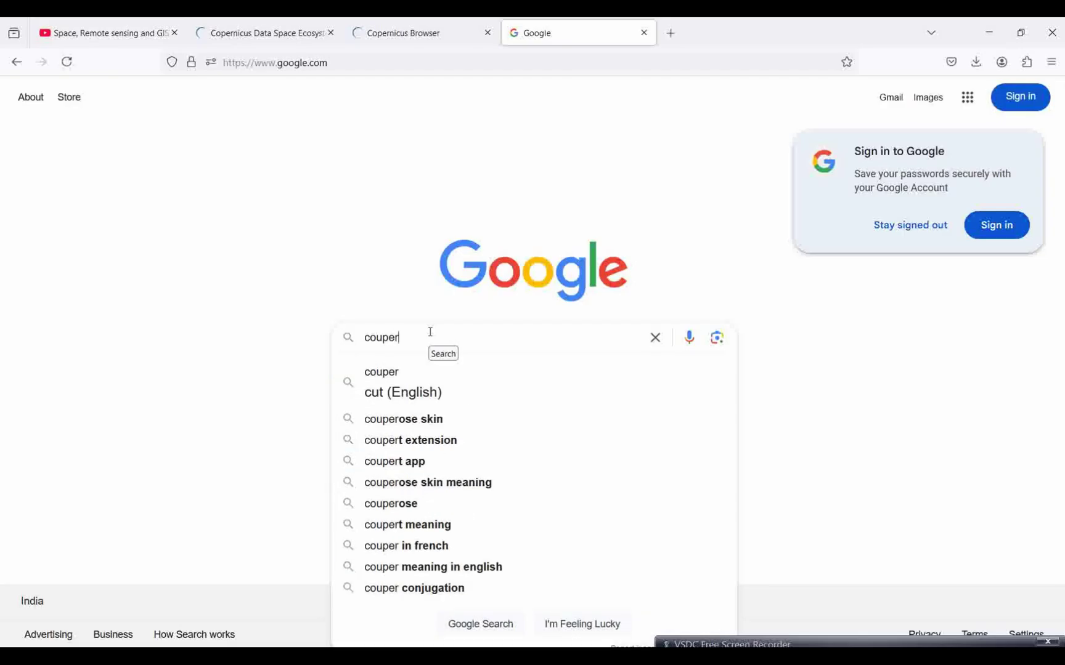
type("ni")
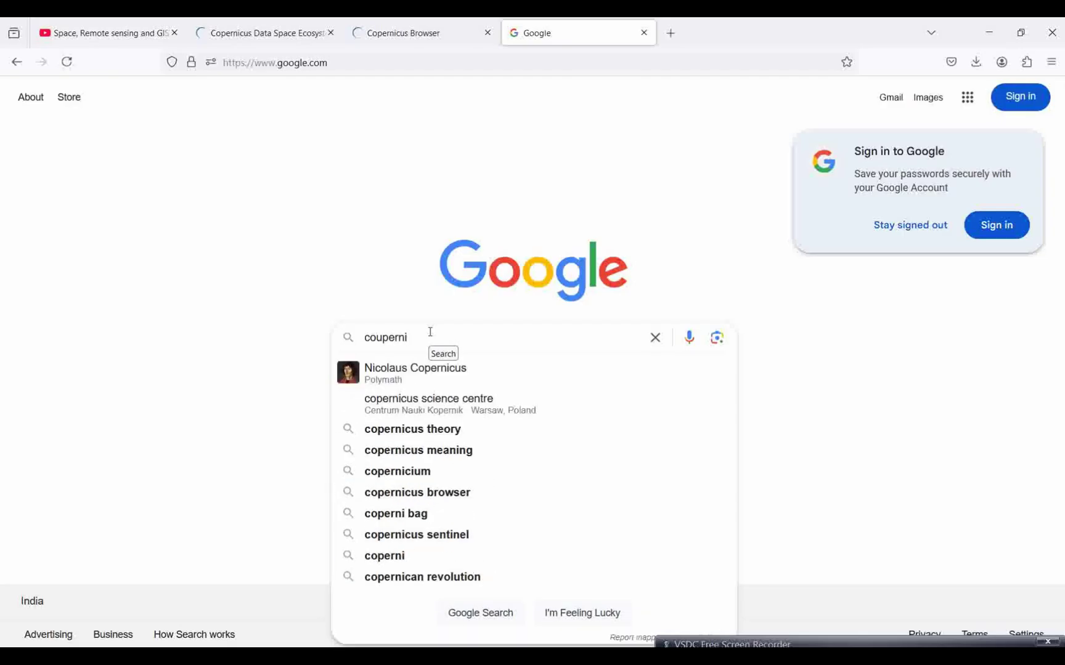
type("cus")
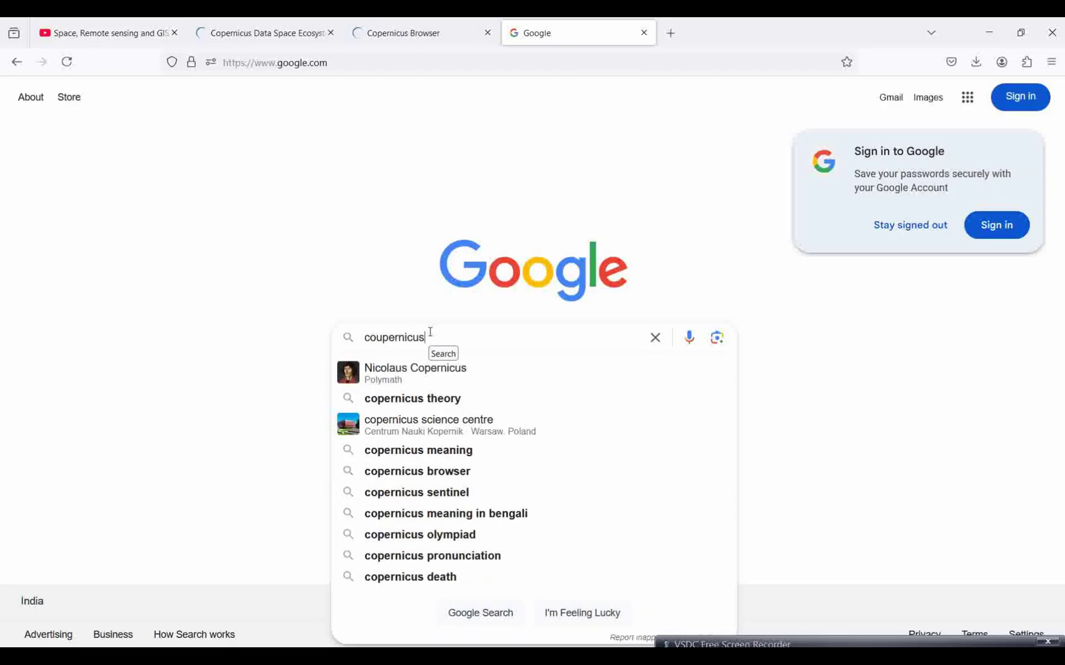
type(" data")
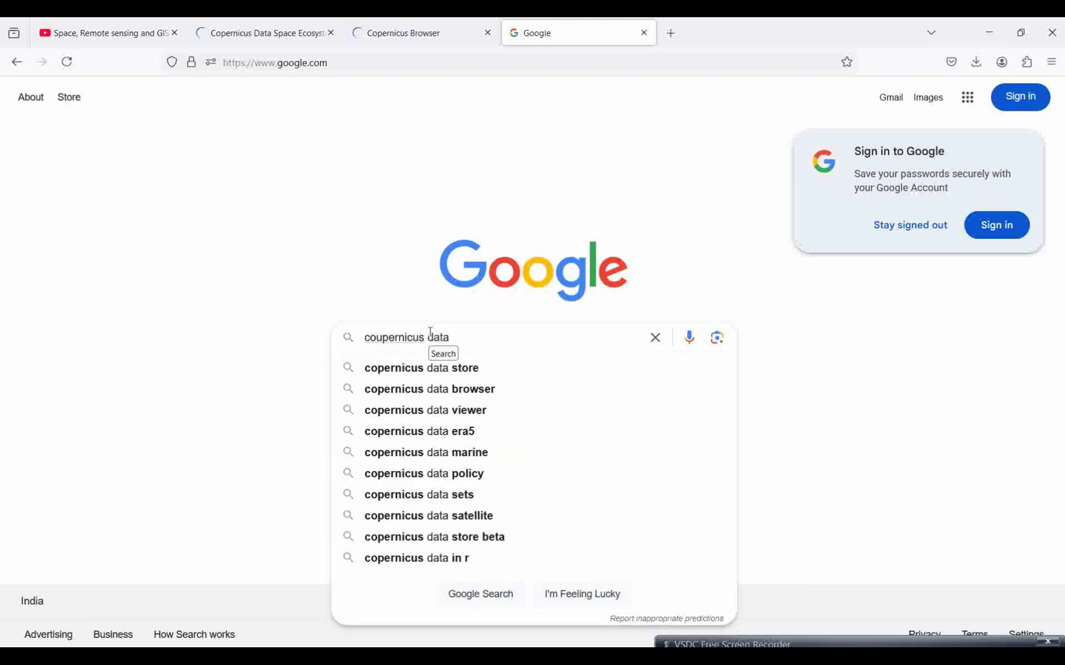
key("Down")
key("Down")
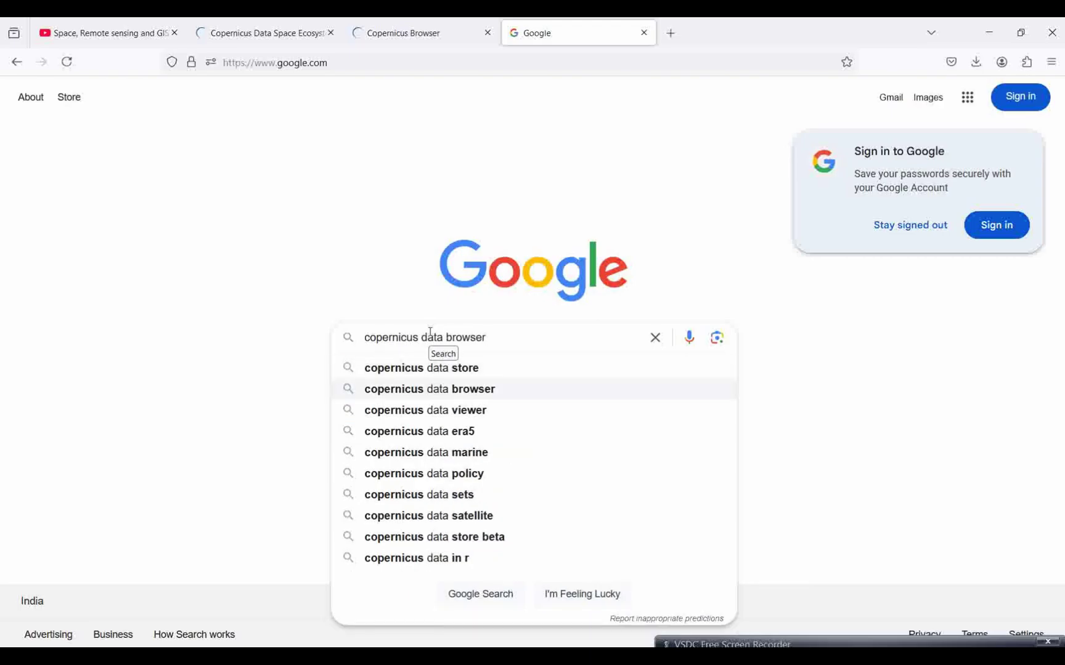
key("Return")
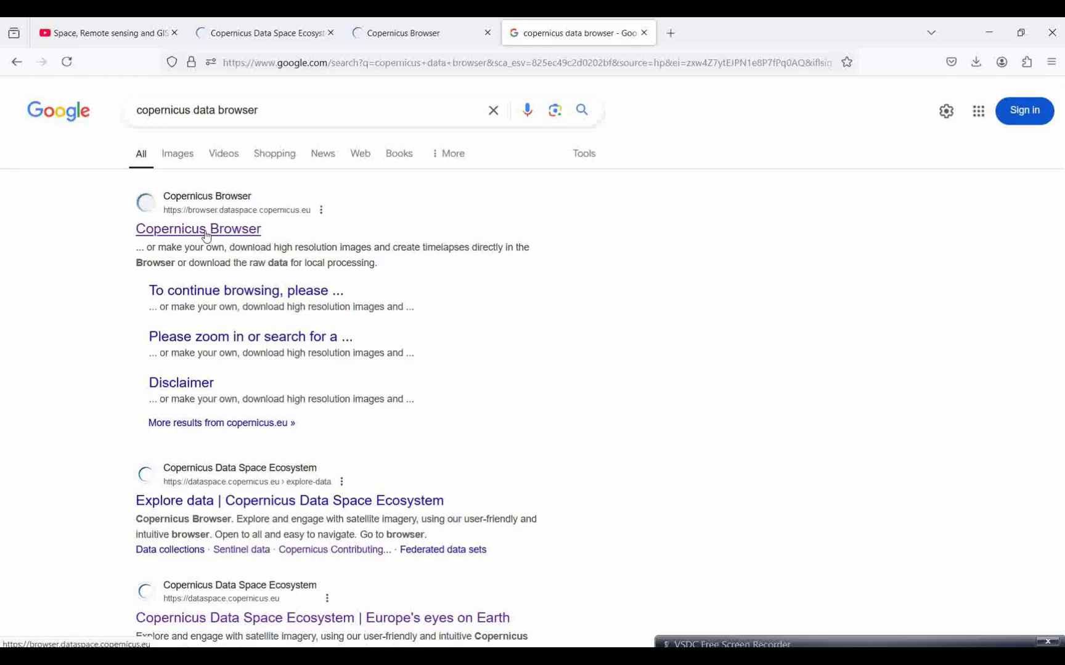
Open the Copernicus Browser search result in a new tab and dismiss its welcome dialog
right_click(207, 236)
left_click(243, 244)
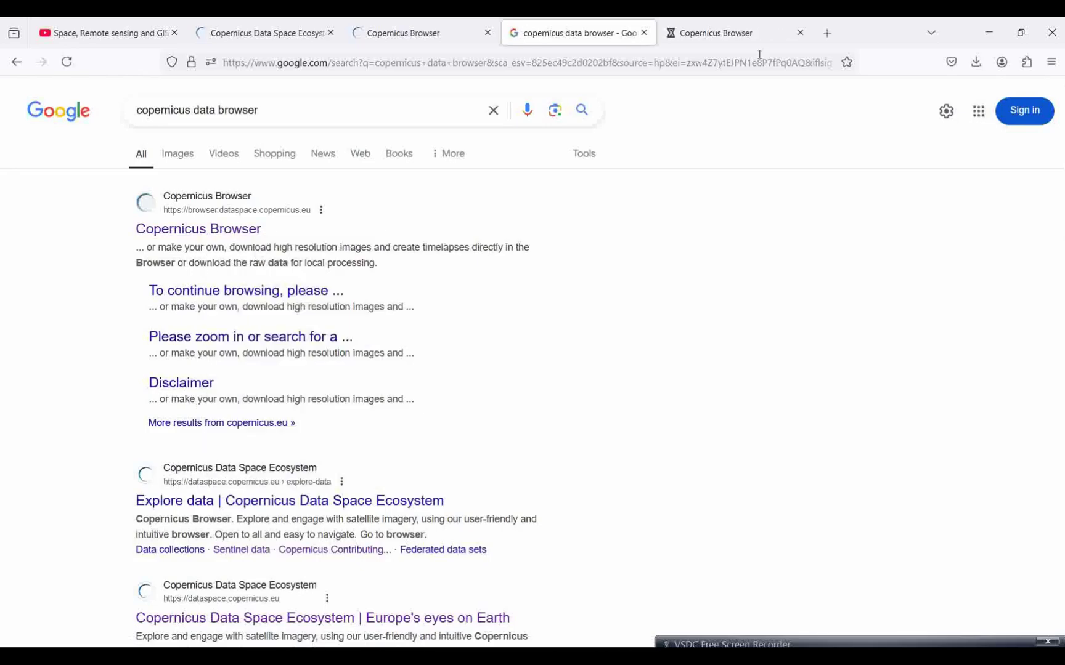
left_click(718, 37)
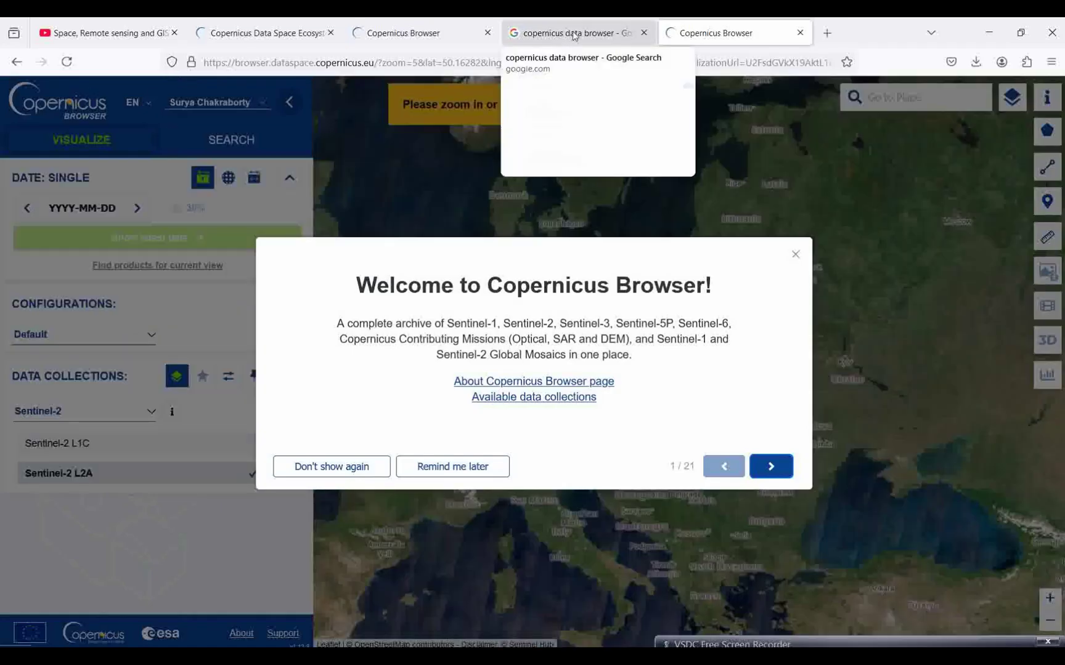
left_click(573, 31)
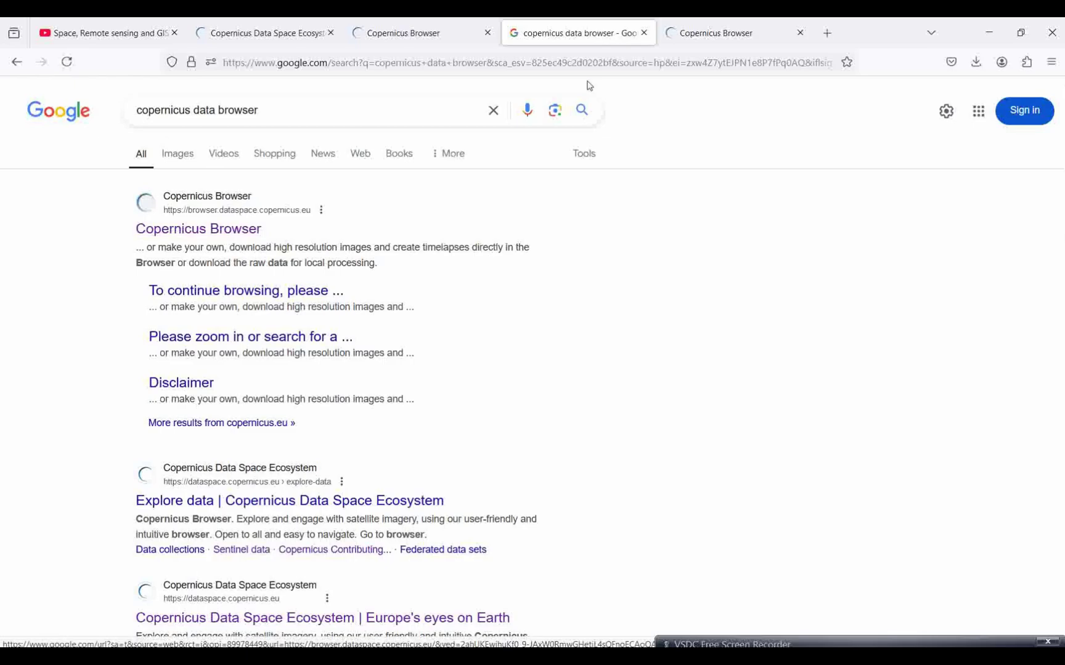
left_click(719, 37)
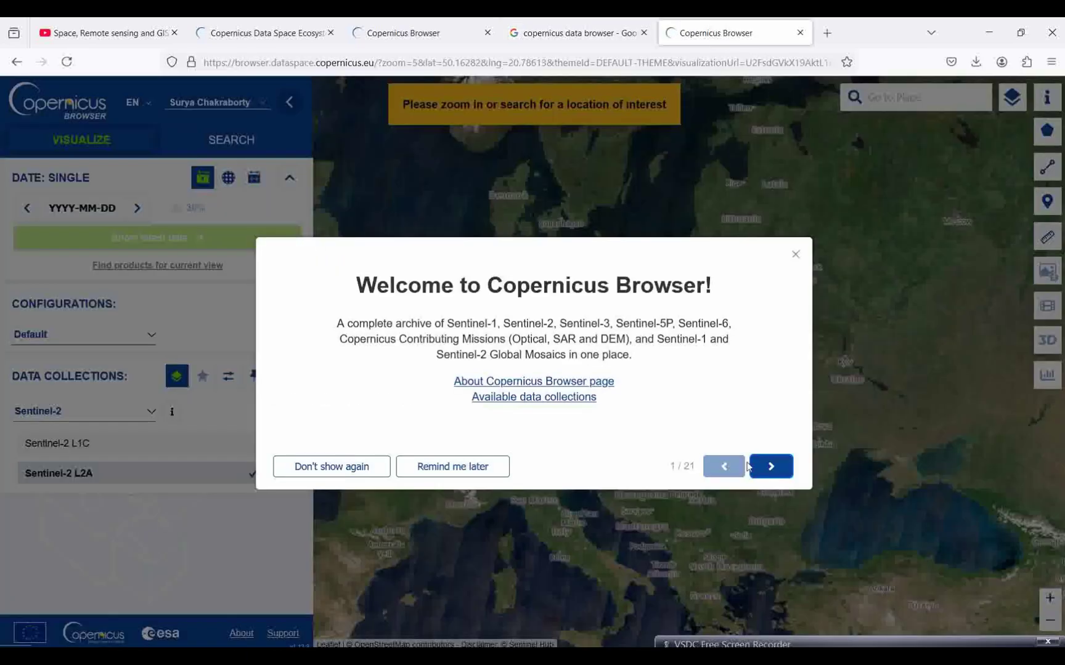
left_click(797, 256)
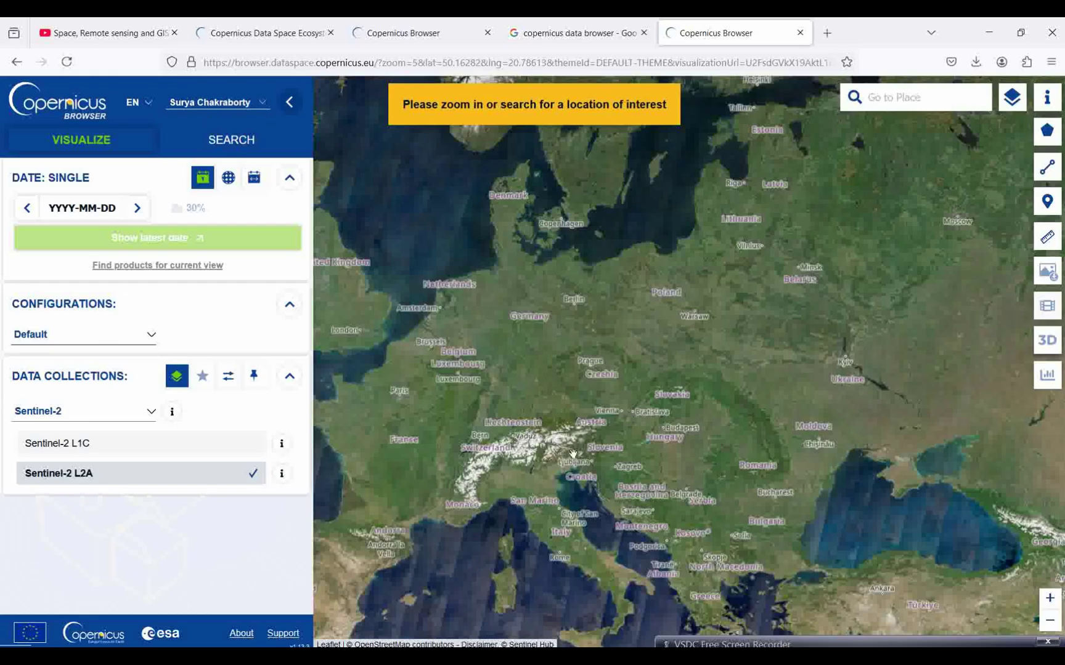
Look at the Copernicus Data Space Ecosystem home page and its link to the browser, and return to Copernicus Browser
left_click(560, 40)
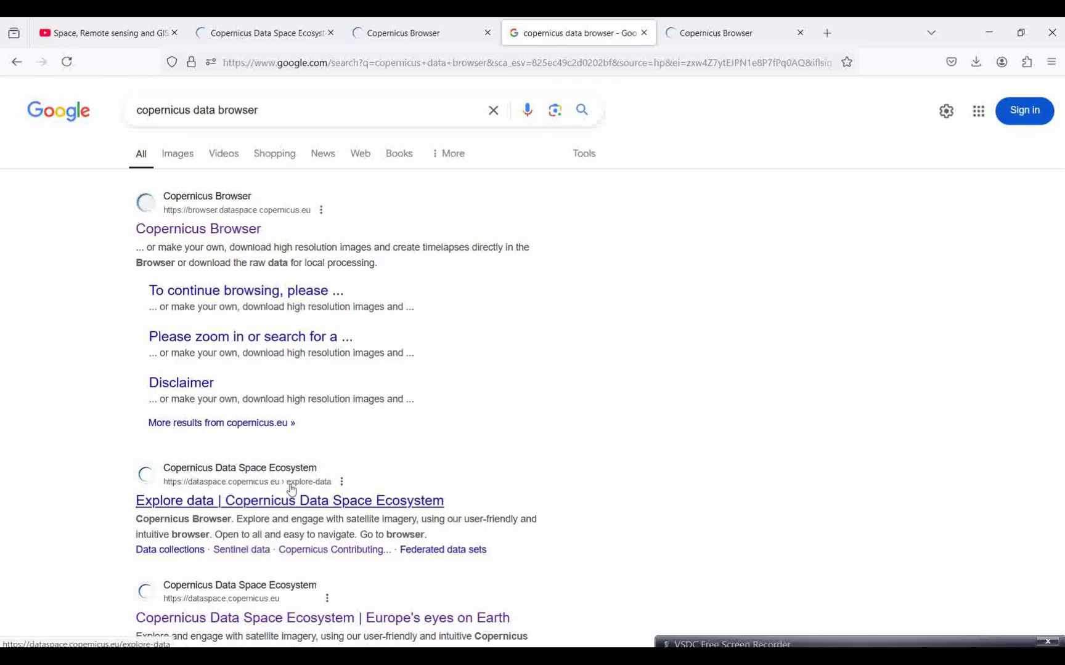
left_click(257, 31)
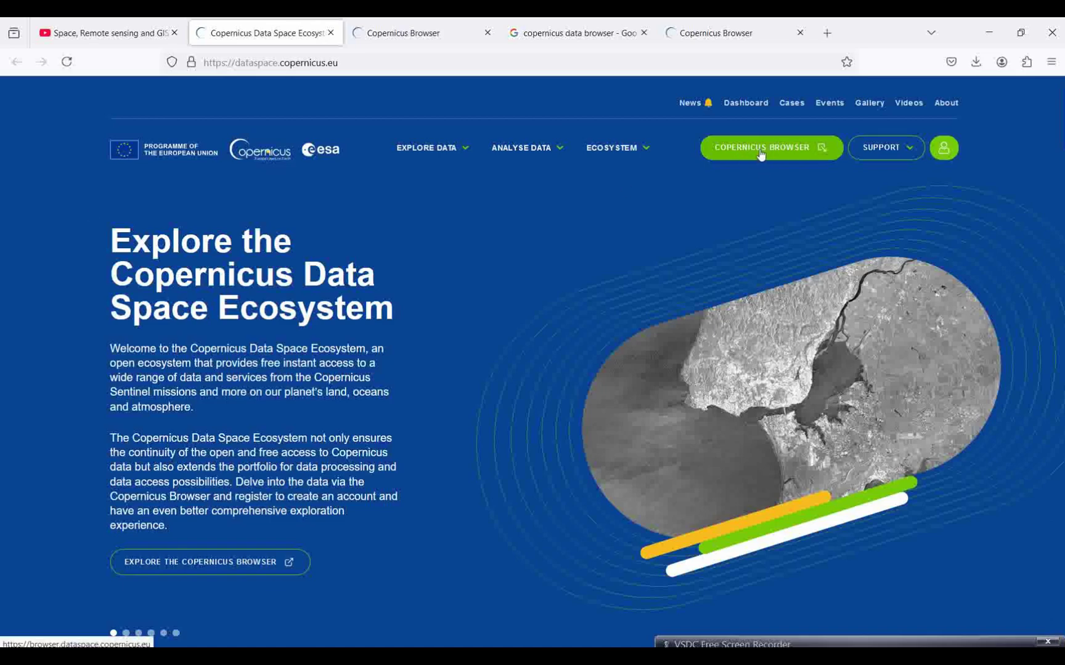
left_click(738, 32)
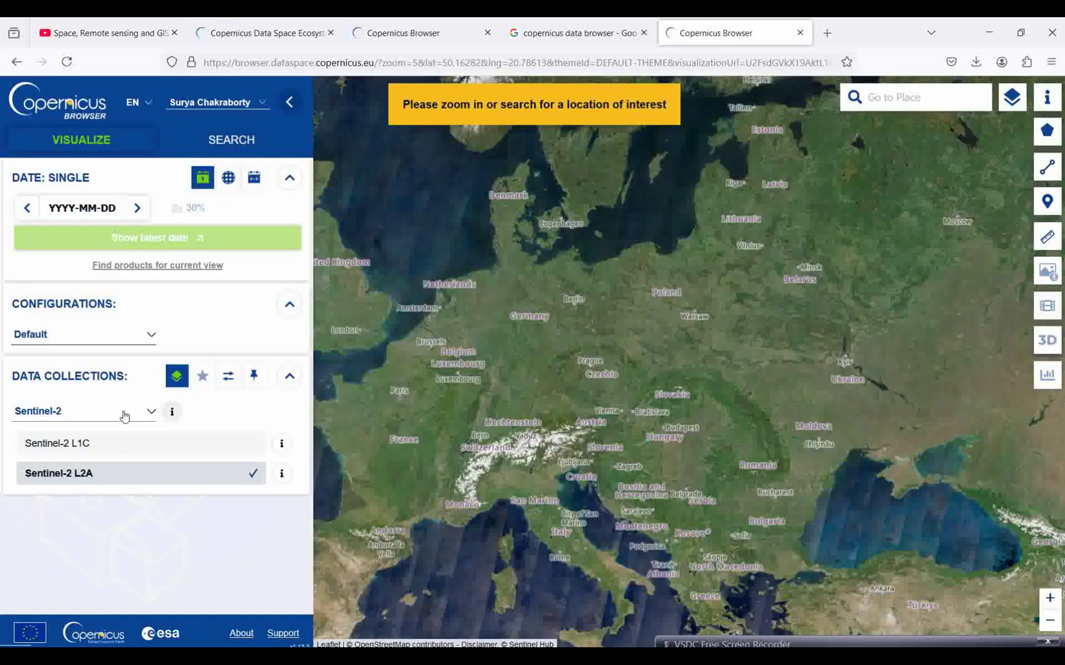
Review the available data collections and read the description of the Sentinel-2 L2A collection
left_click(145, 420)
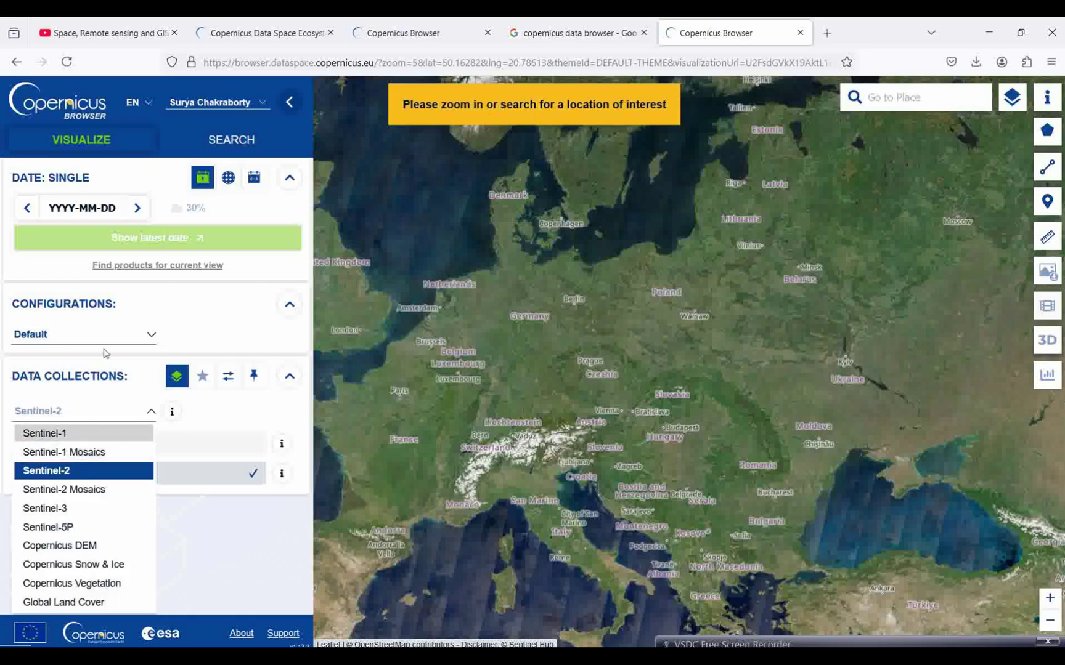
left_click(201, 323)
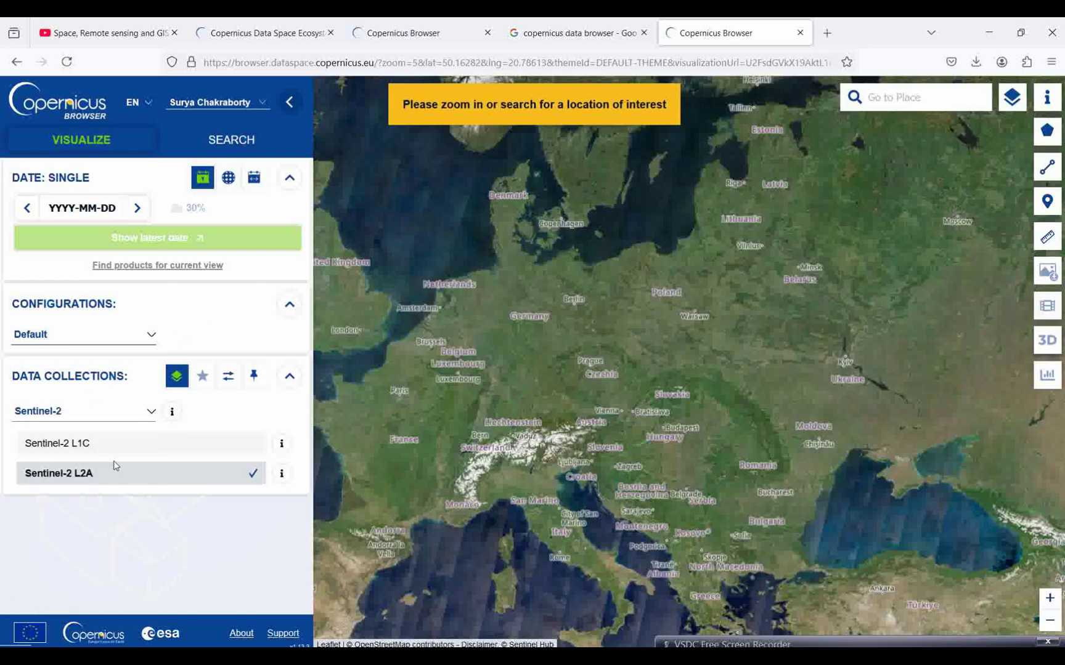
left_click(283, 475)
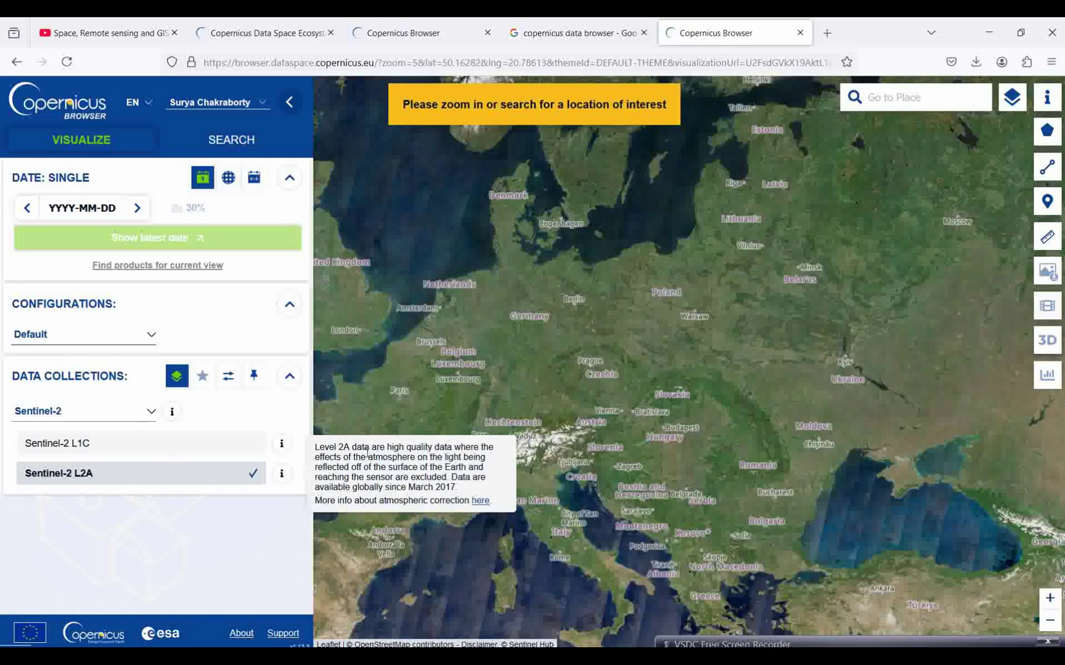
left_click_drag(388, 449, 432, 477)
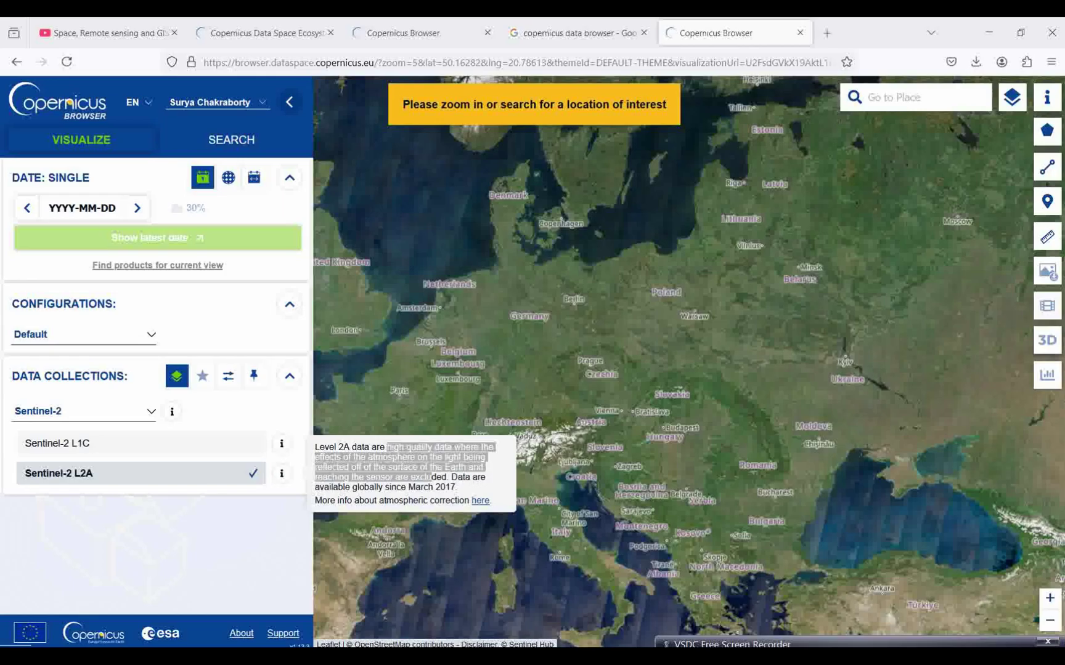
left_click(67, 567)
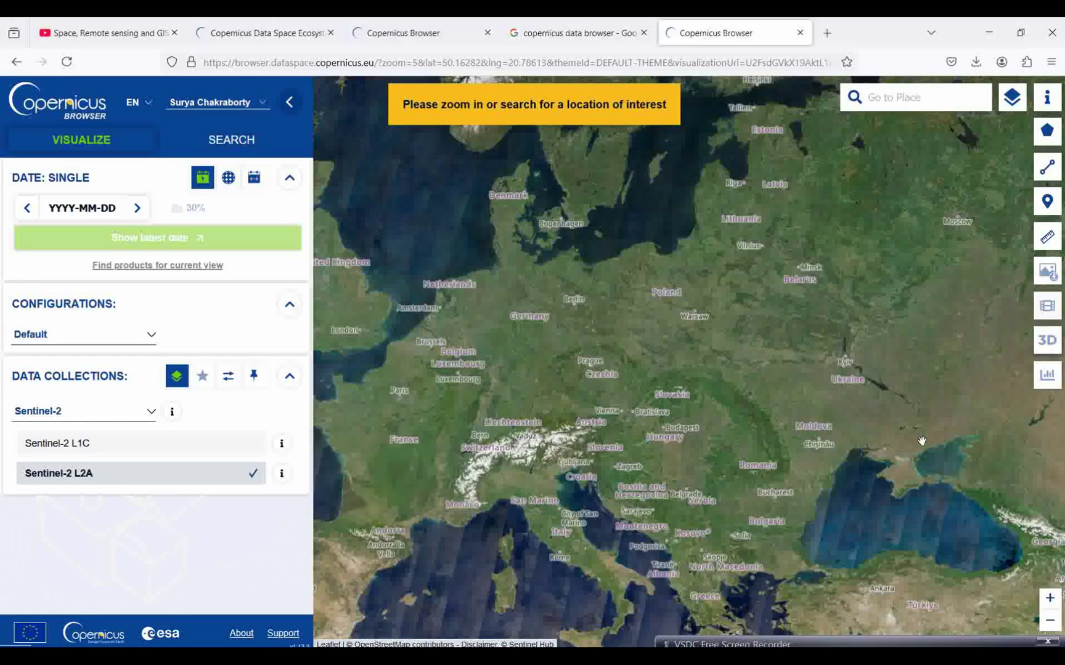
Draw a rectangular area of interest of about 592 km² over Kolkata, covering Howrah, Maheshtala and the wetlands south of New Town
left_click_drag(916, 440, 601, 387)
left_click_drag(817, 459, 736, 308)
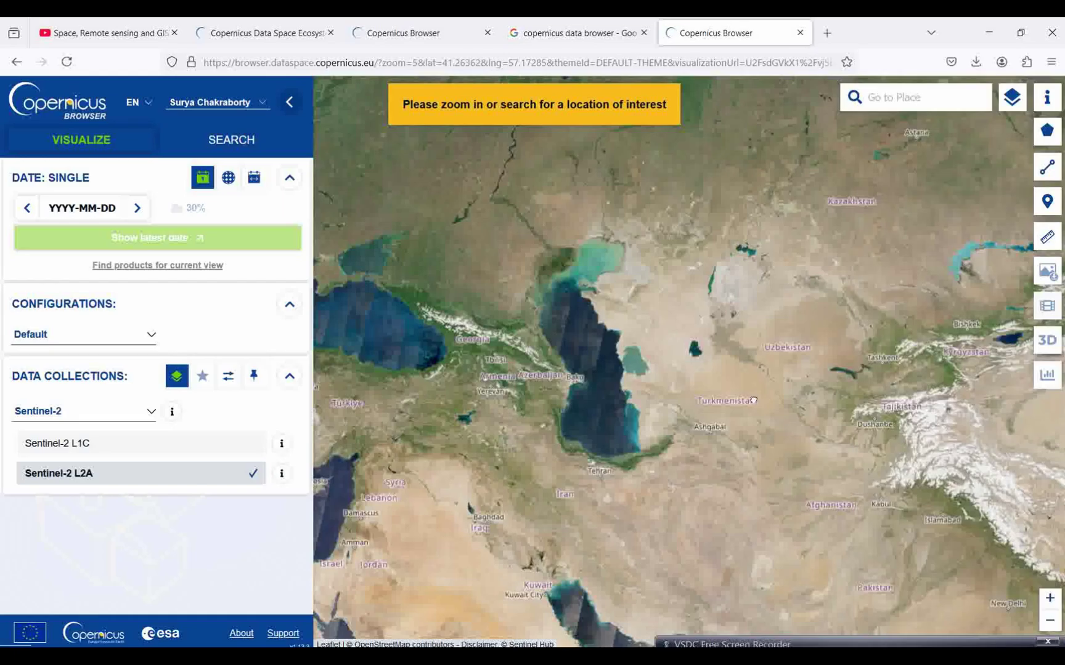
left_click_drag(819, 455, 496, 314)
left_click_drag(840, 536, 712, 363)
scroll(712, 363, "up", 2)
scroll(712, 363, "up", 3)
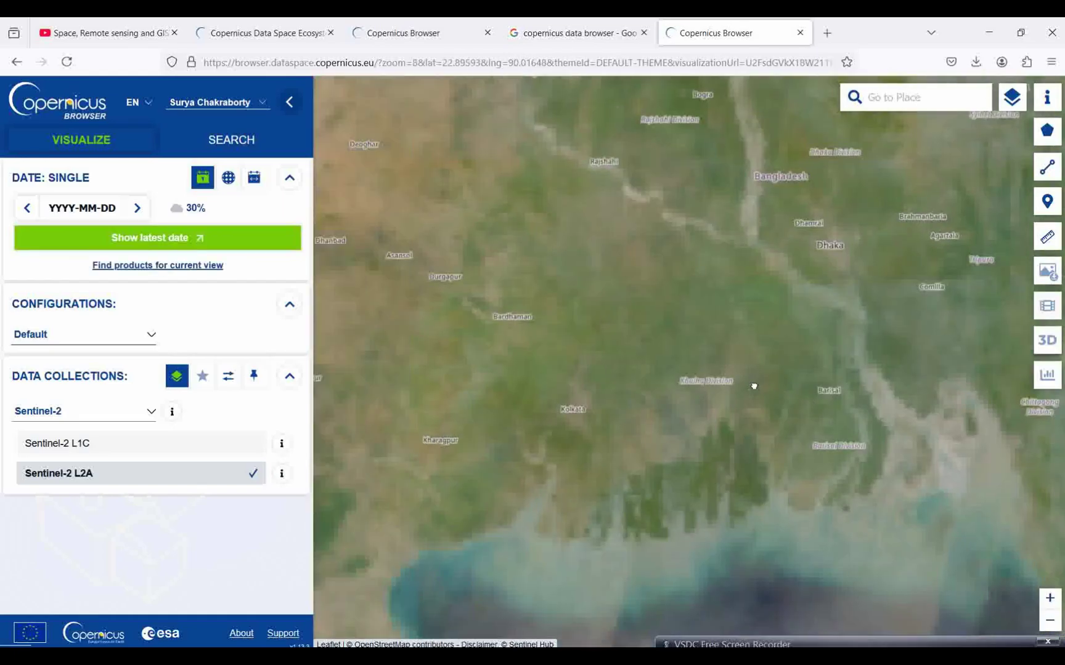
left_click_drag(631, 353, 701, 395)
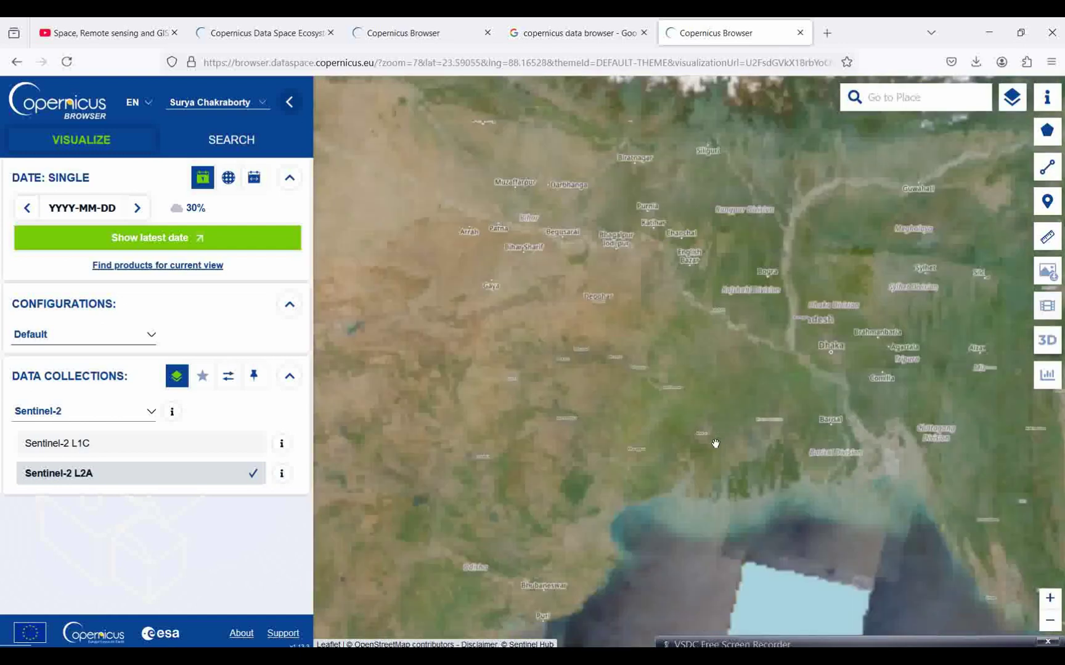
scroll(600, 530, "up", 1)
left_click_drag(701, 384, 710, 463)
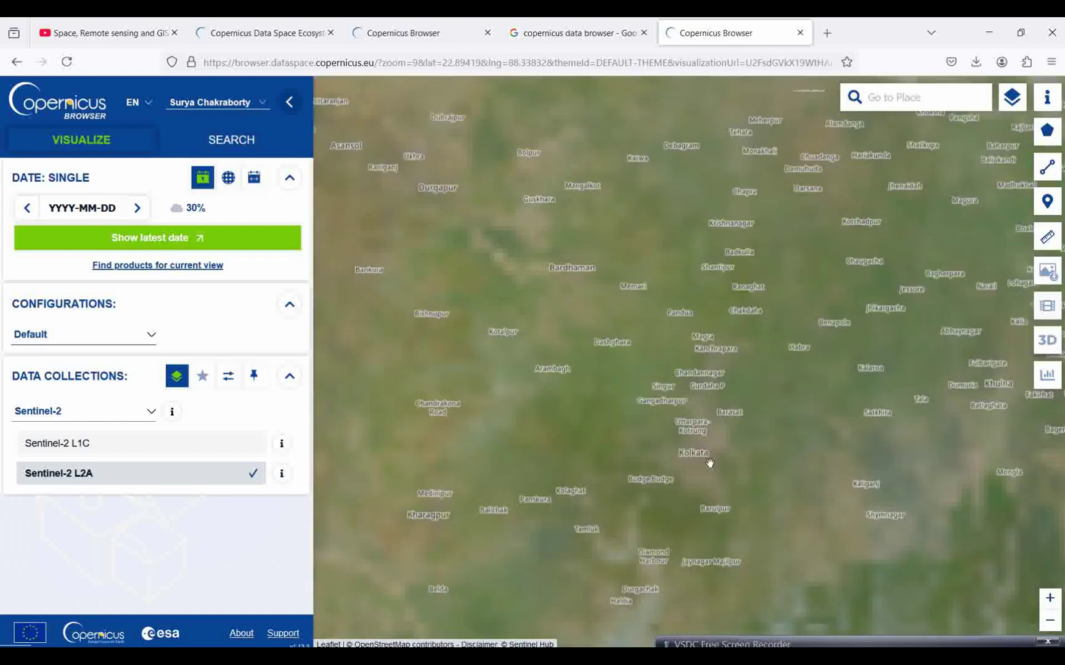
scroll(714, 464, "up", 2)
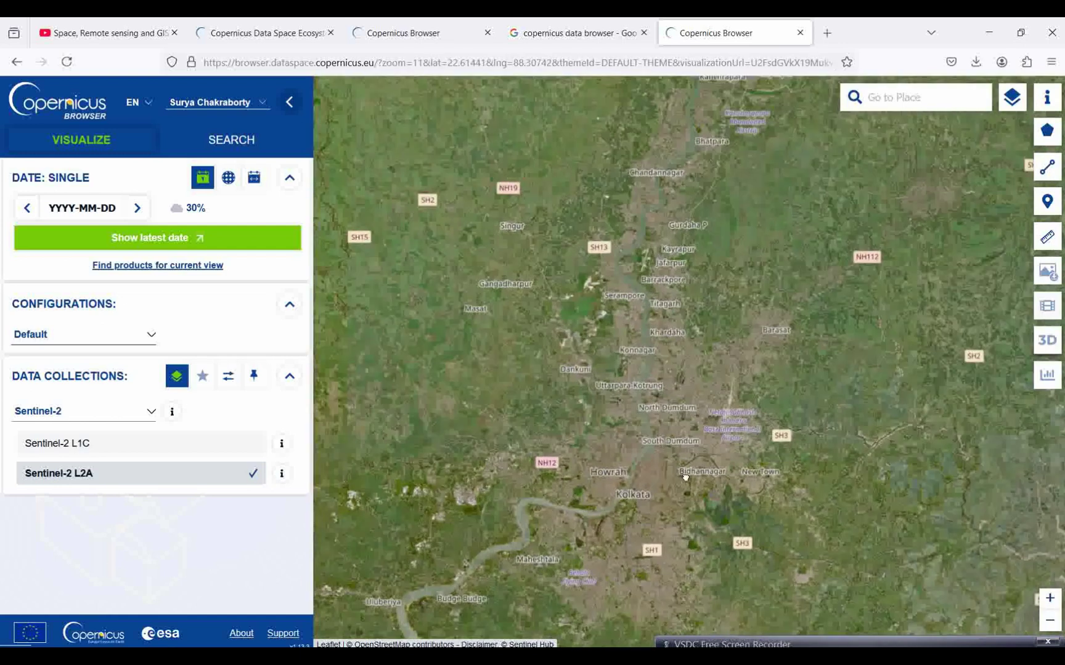
left_click_drag(665, 492, 671, 459)
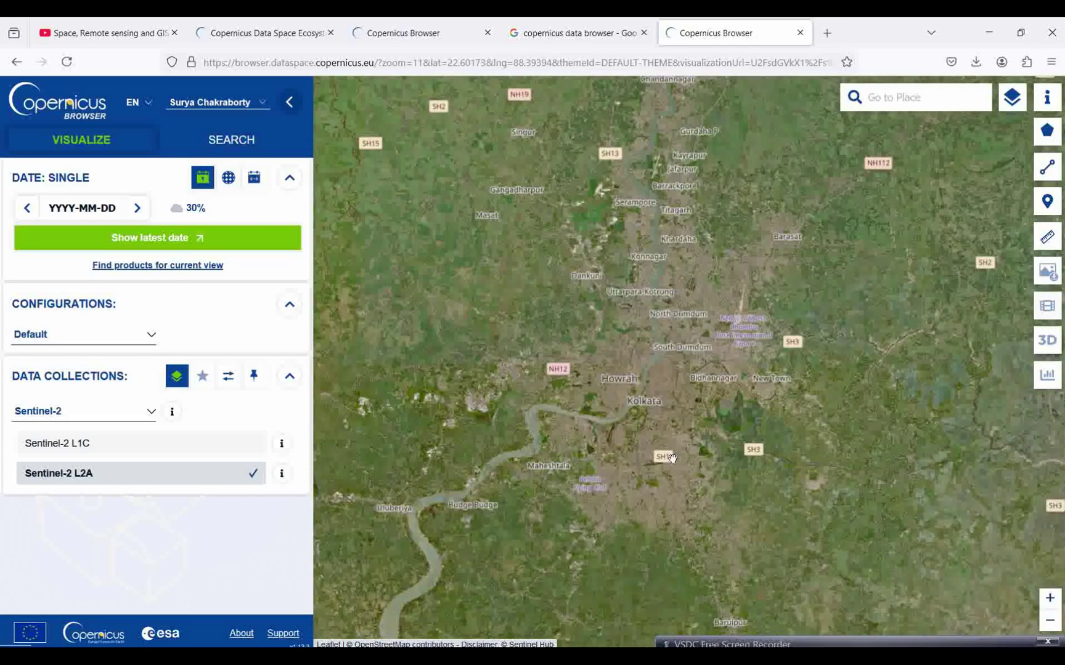
scroll(672, 459, "up", 2)
left_click_drag(684, 499, 733, 404)
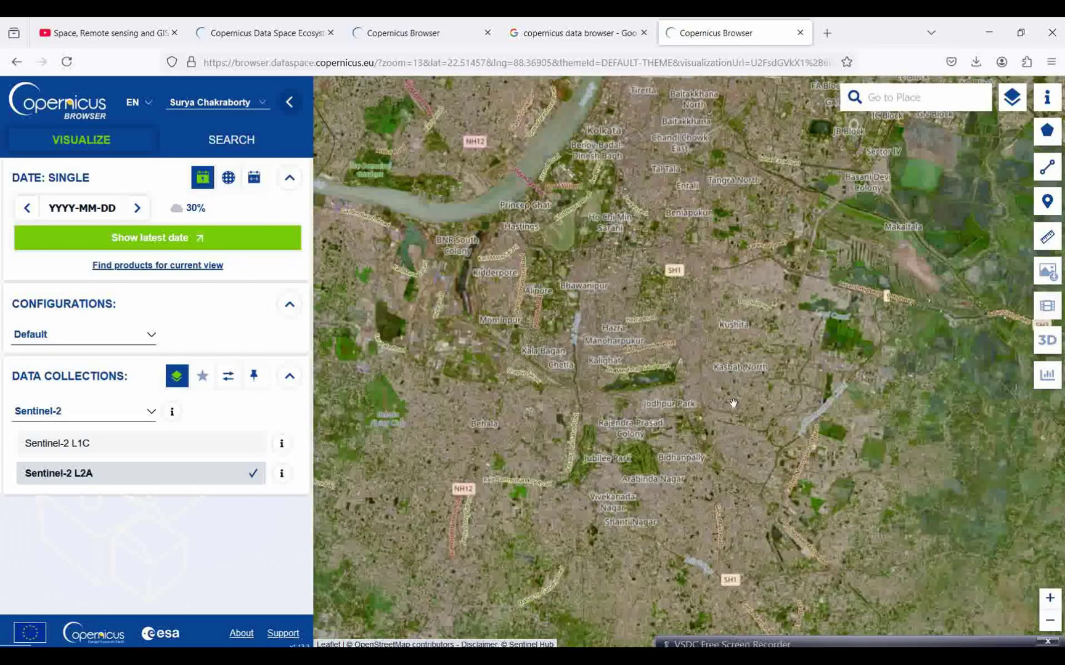
scroll(708, 355, "down", 1)
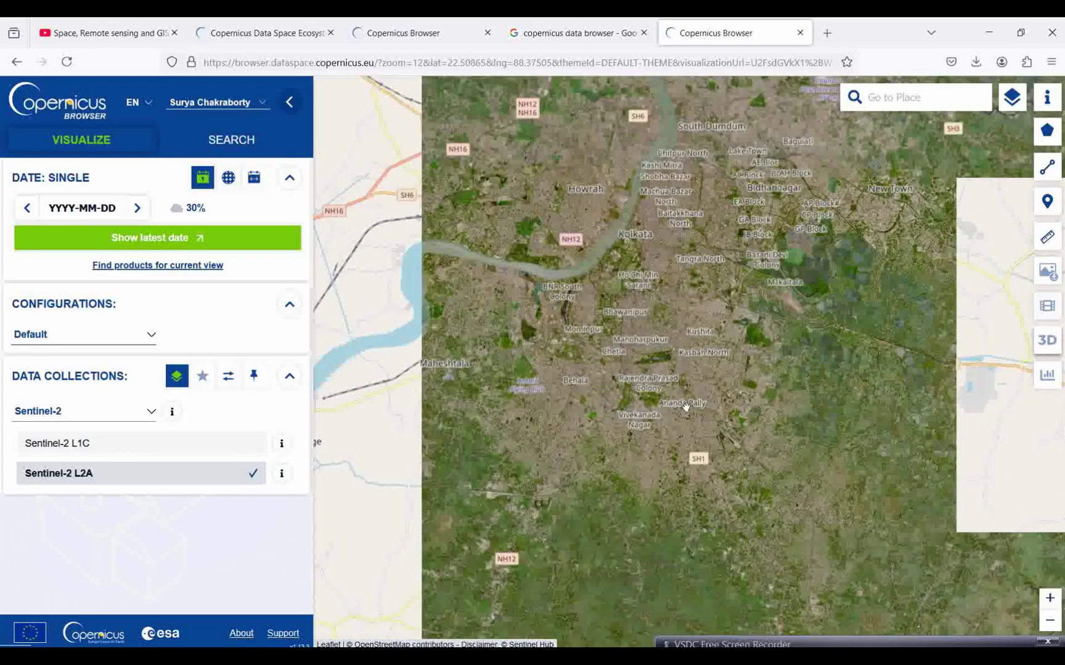
left_click_drag(649, 402, 685, 412)
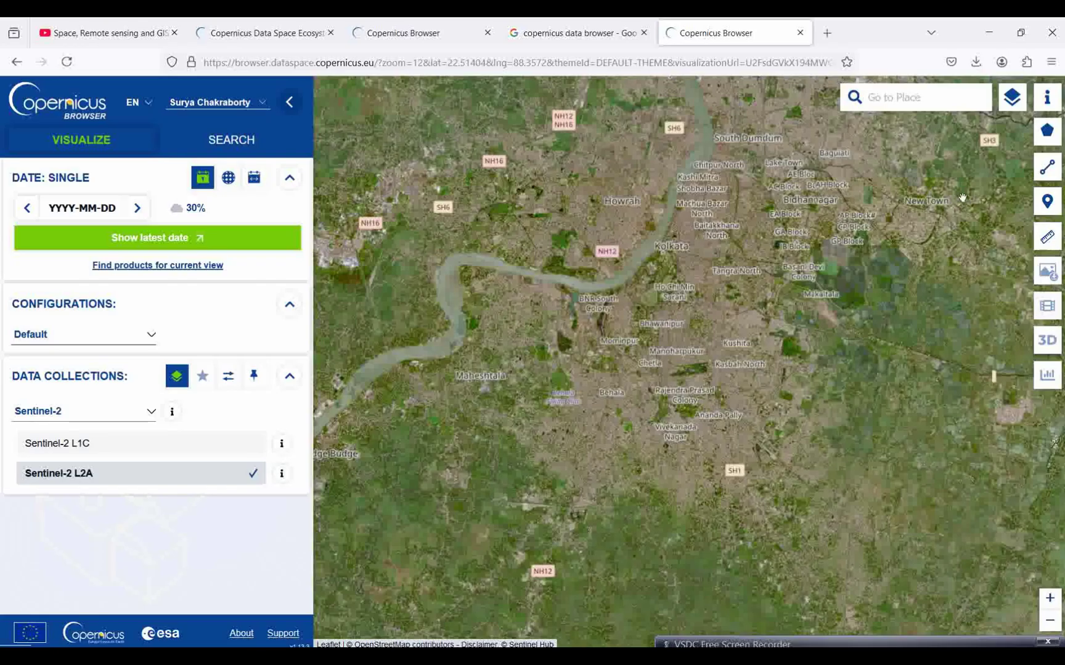
mouse_move(1045, 134)
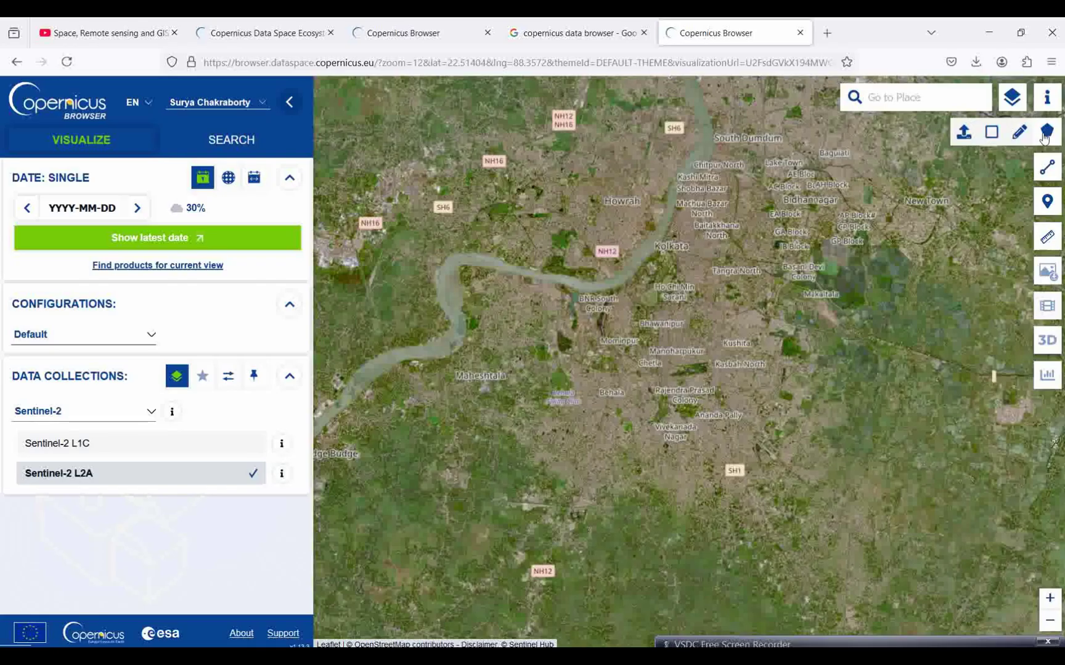
left_click(991, 132)
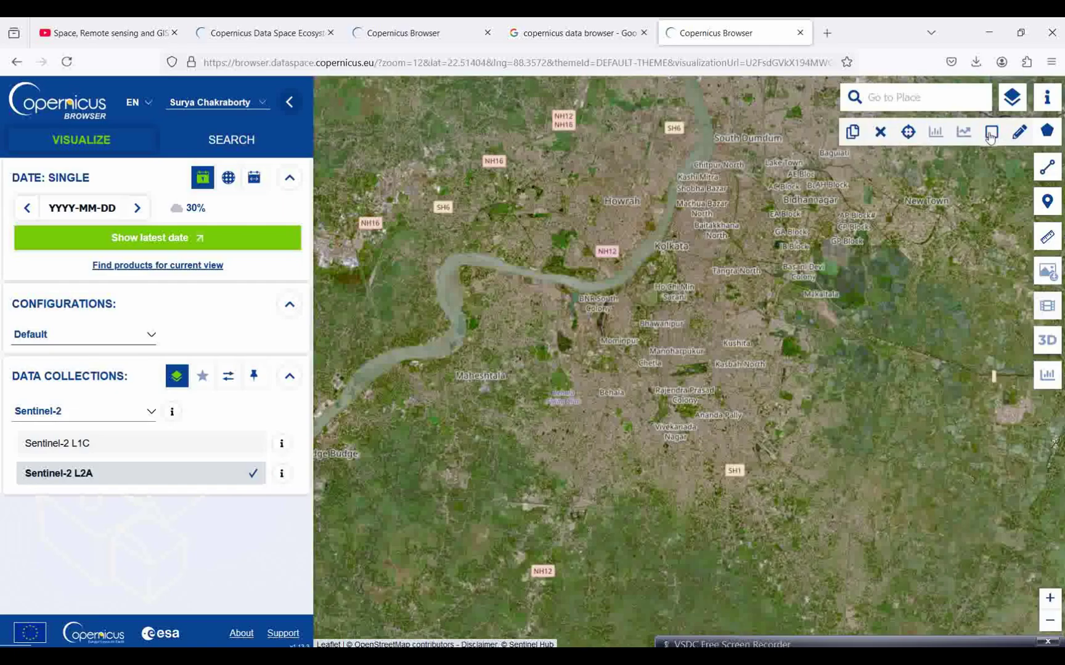
left_click(425, 155)
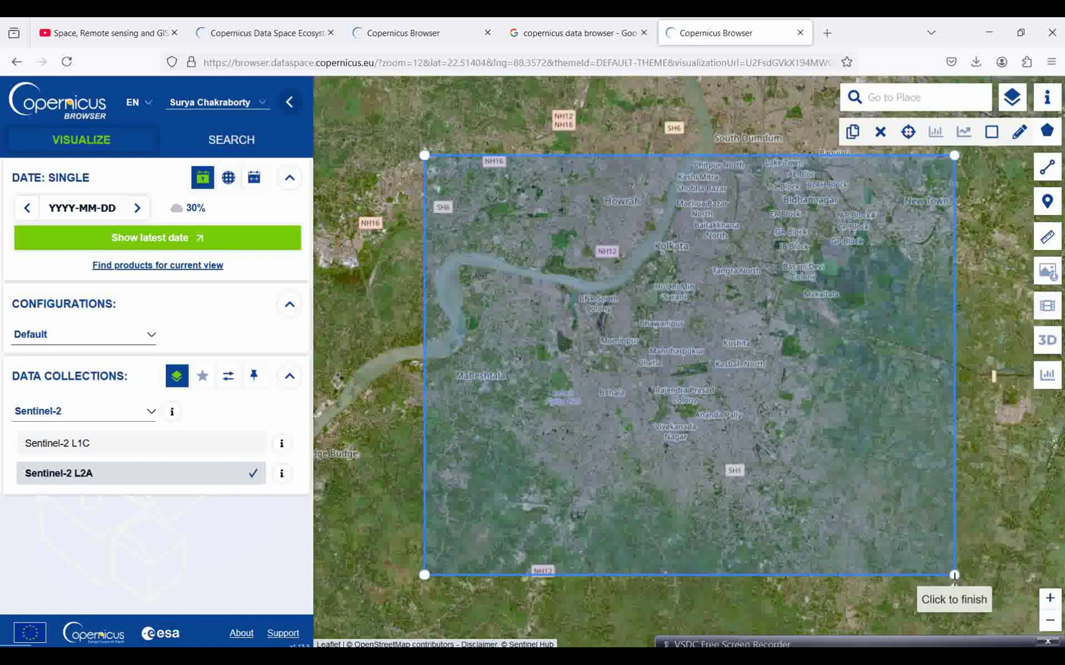
left_click(959, 584)
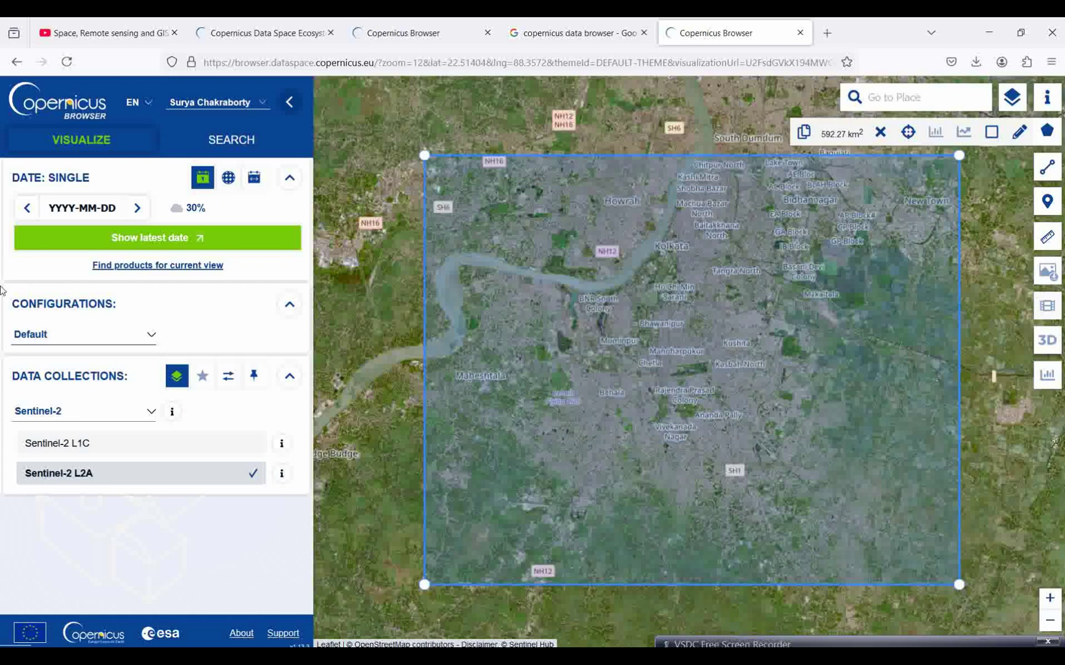
Set the product search to Sentinel-2 MSI L2A data with a maximum cloud cover of 3%
left_click(230, 150)
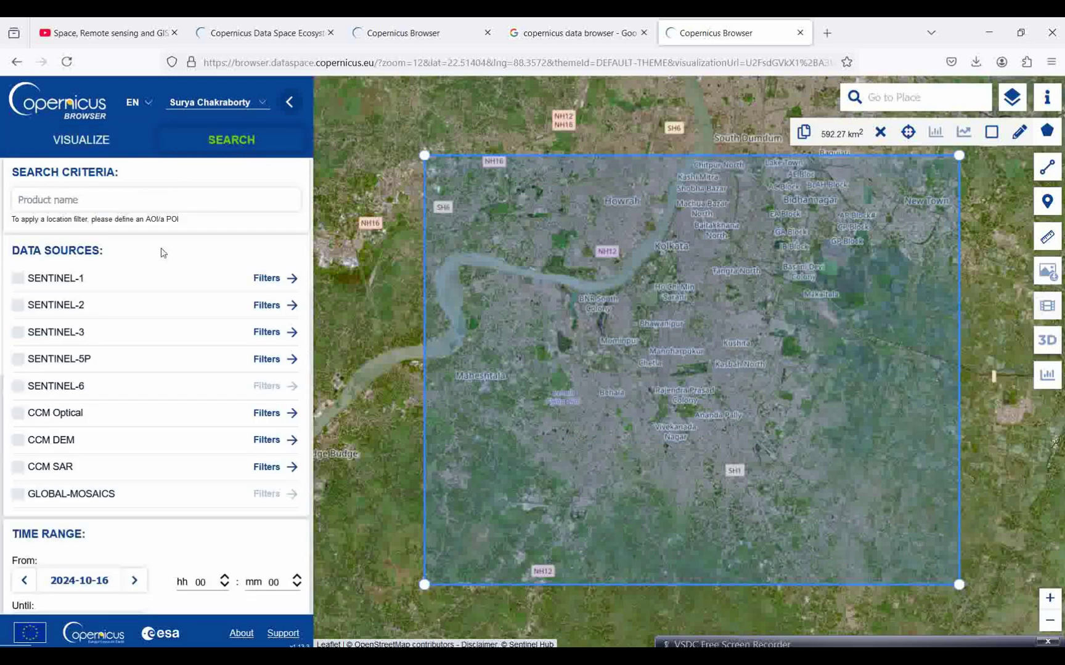
left_click(18, 308)
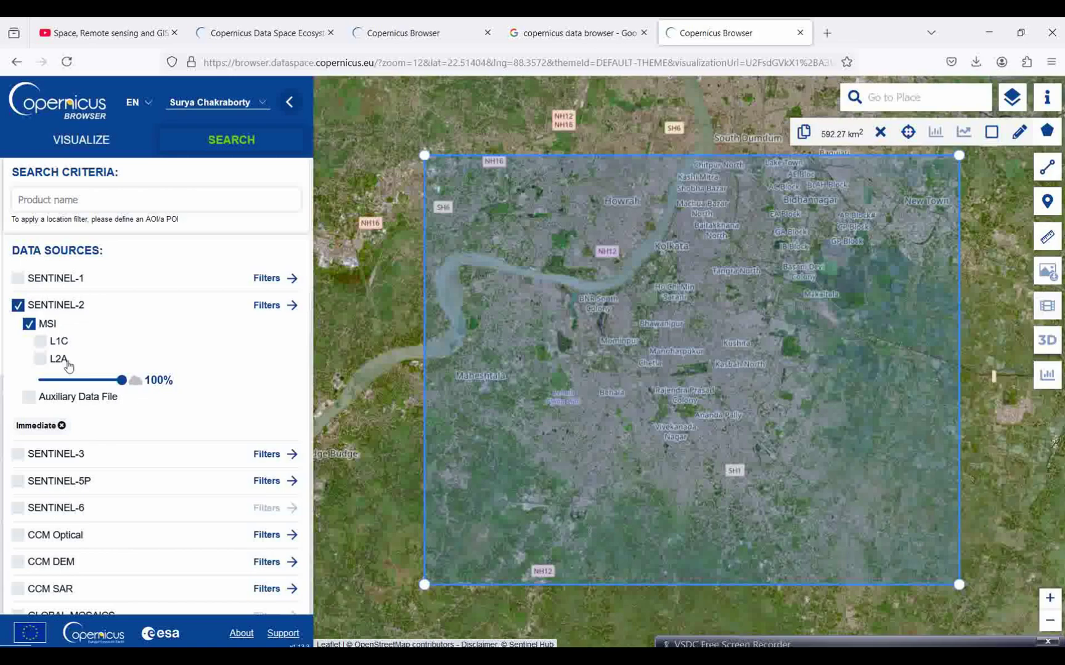
left_click(40, 360)
left_click_drag(122, 381, 39, 387)
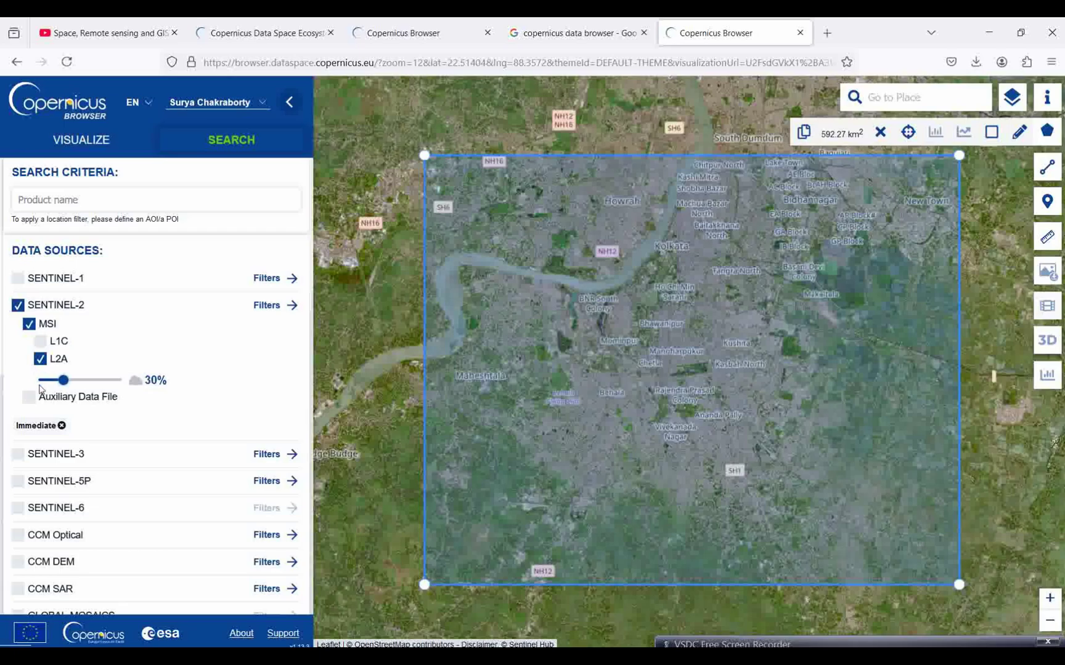
left_click(40, 383)
Set the start of the search time range to 2024-04-01
scroll(155, 364, "down", 3)
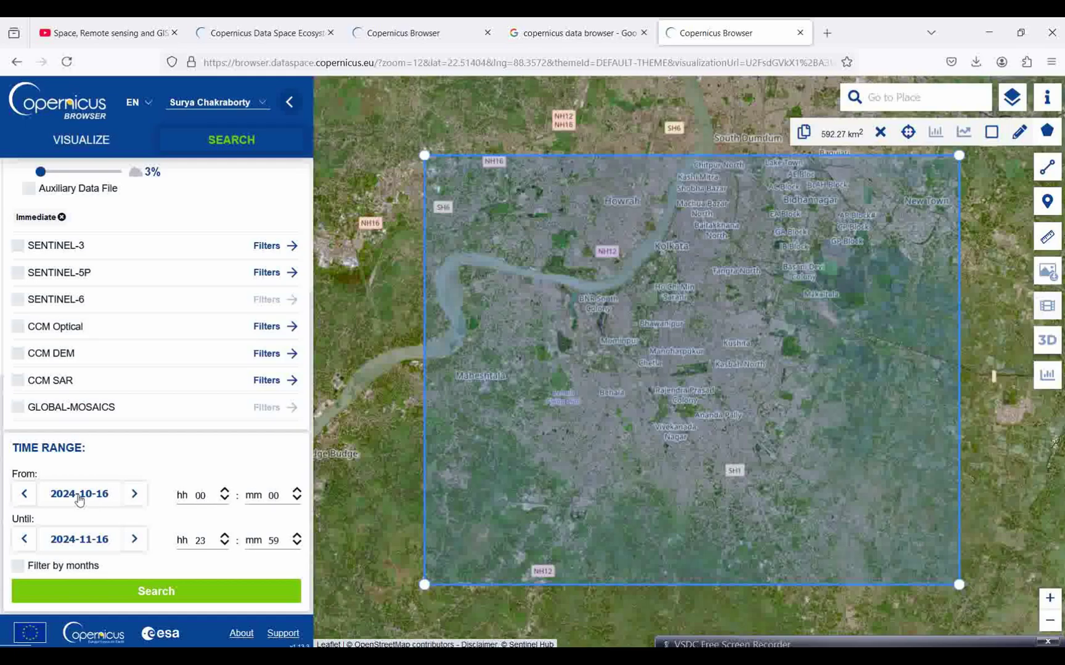
left_click(103, 502)
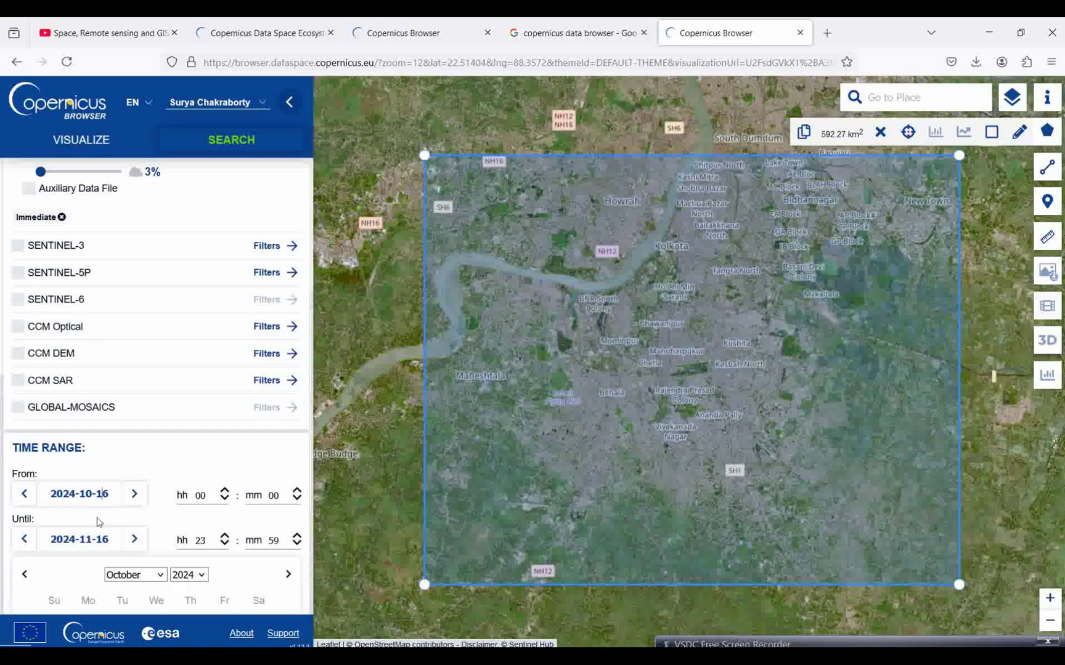
scroll(139, 513, "down", 3)
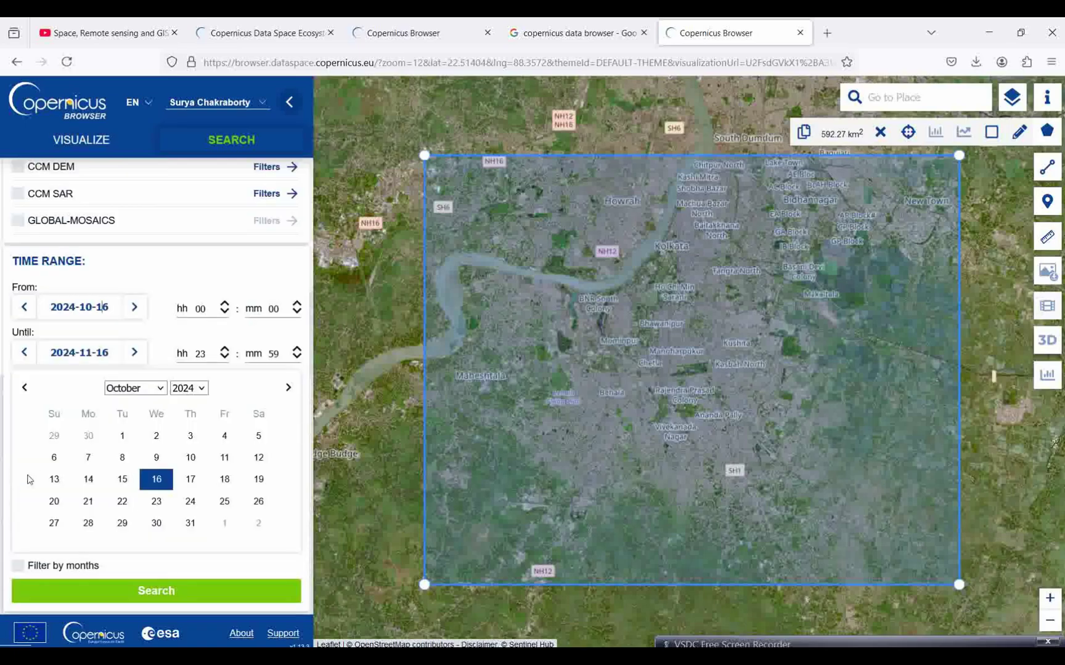
left_click(135, 389)
left_click(126, 466)
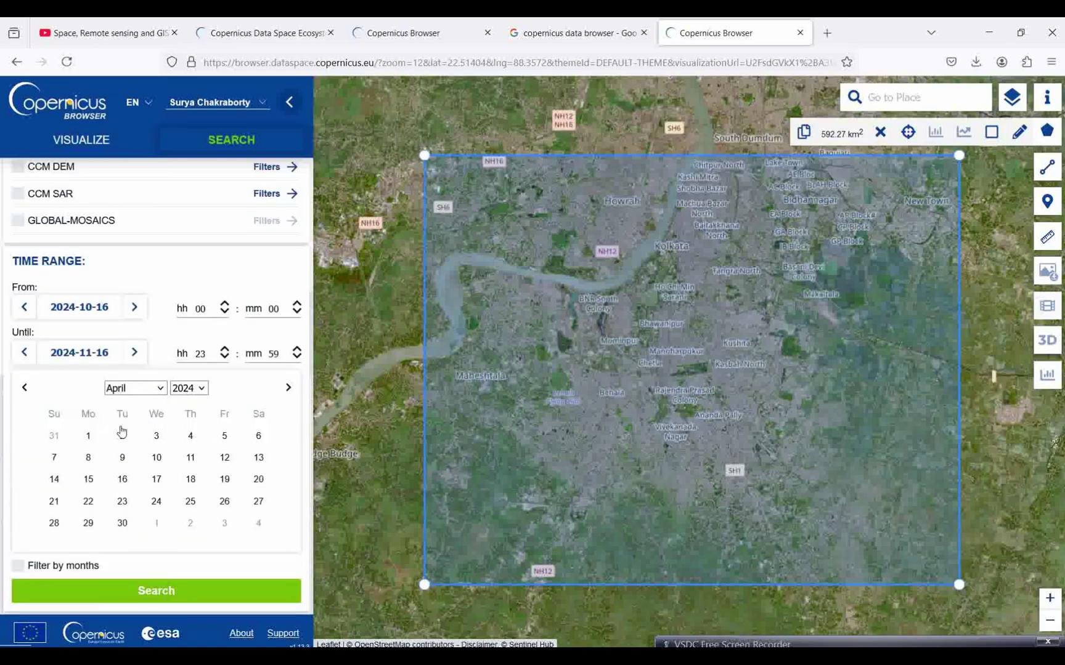
left_click(86, 437)
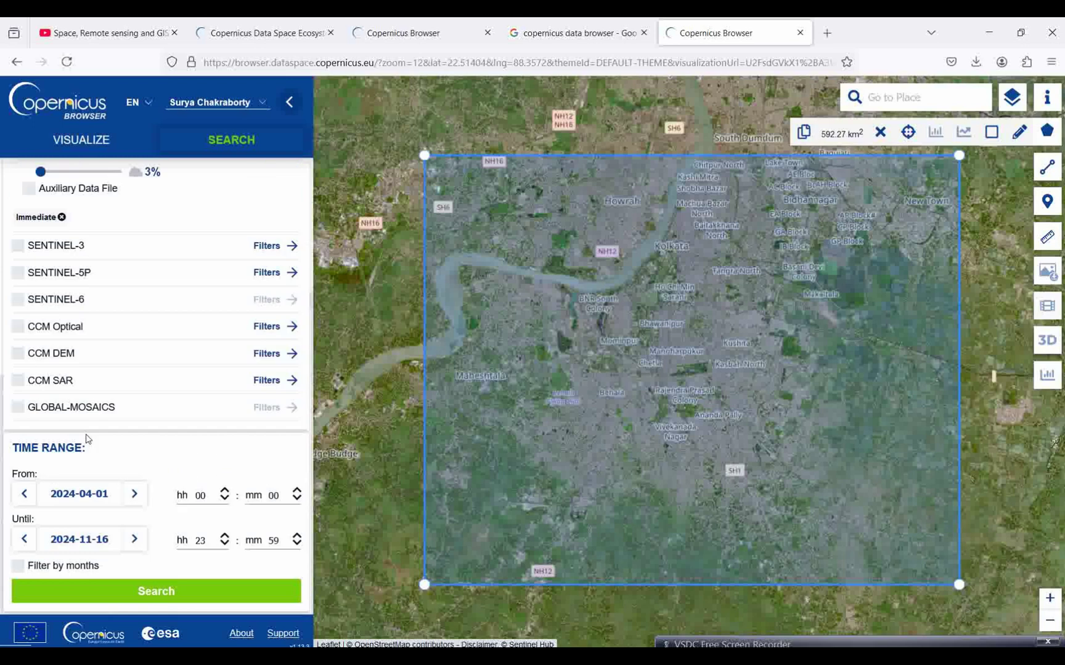
Set the end of the time range to 2024-04-30 and run the product search
left_click(103, 541)
scroll(180, 366, "down", 3)
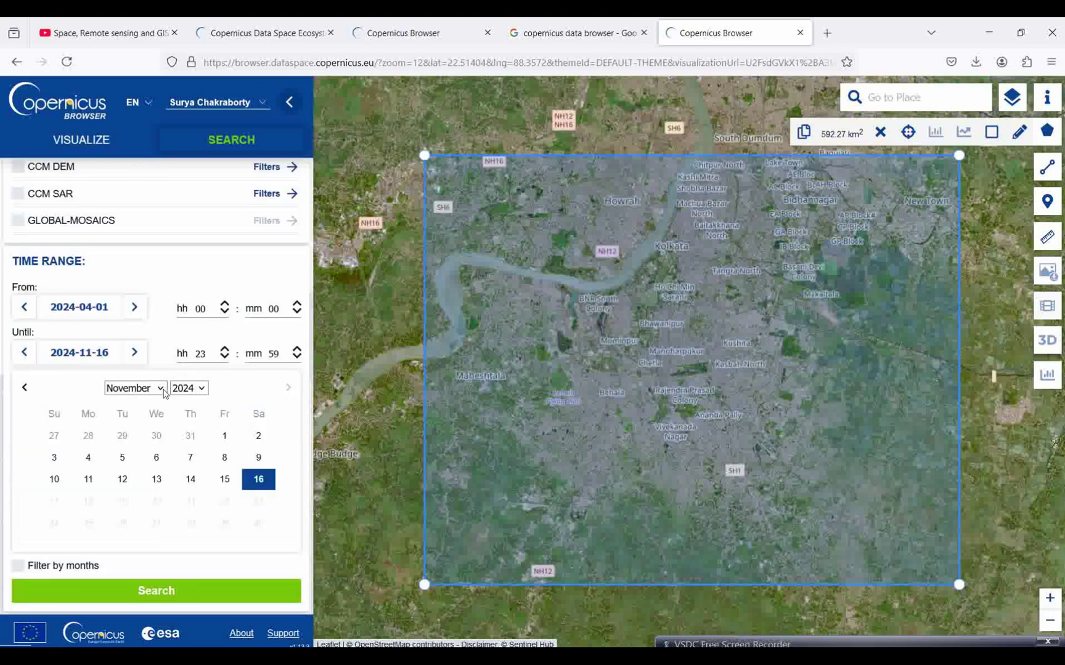
left_click(132, 388)
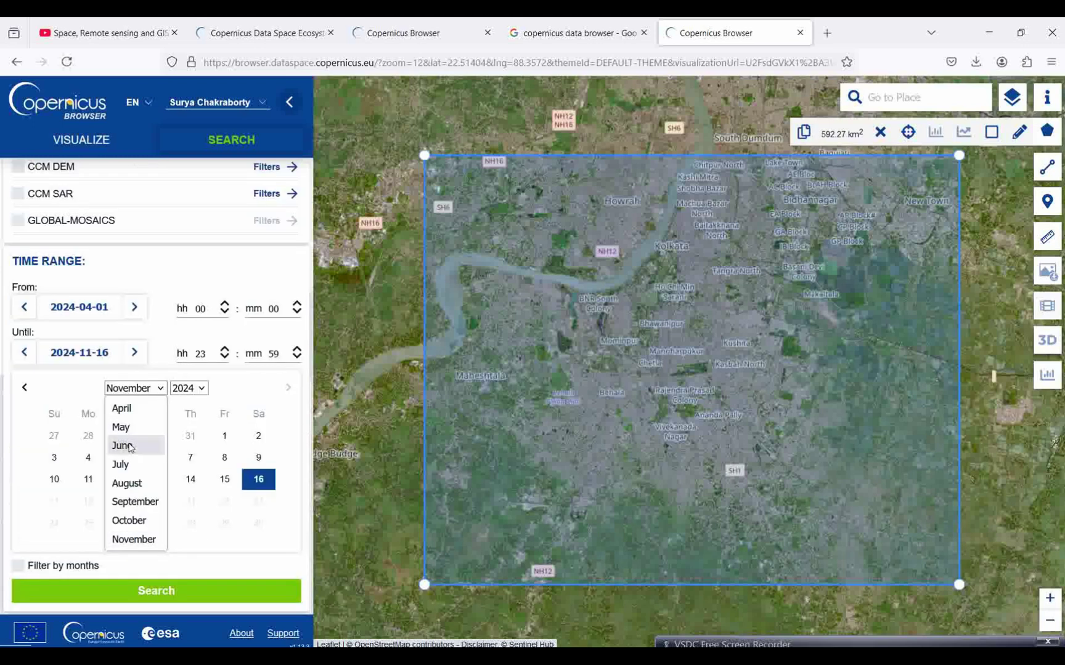
left_click(120, 407)
left_click(126, 522)
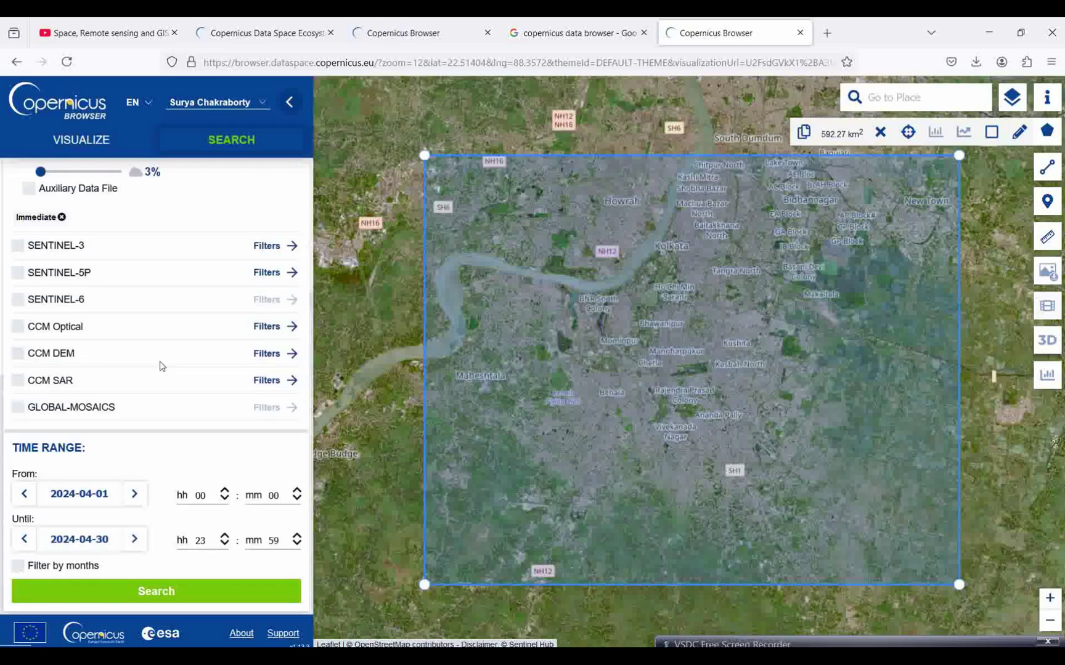
left_click(157, 600)
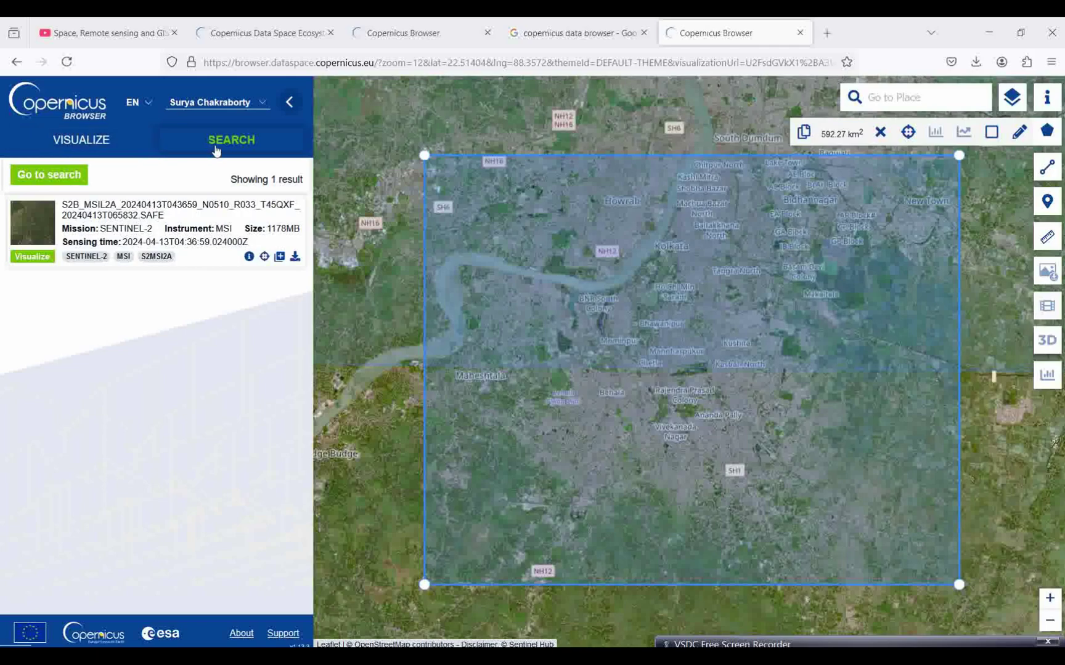
Return to the search criteria, raise the maximum cloud cover slightly and run the search again
left_click(55, 175)
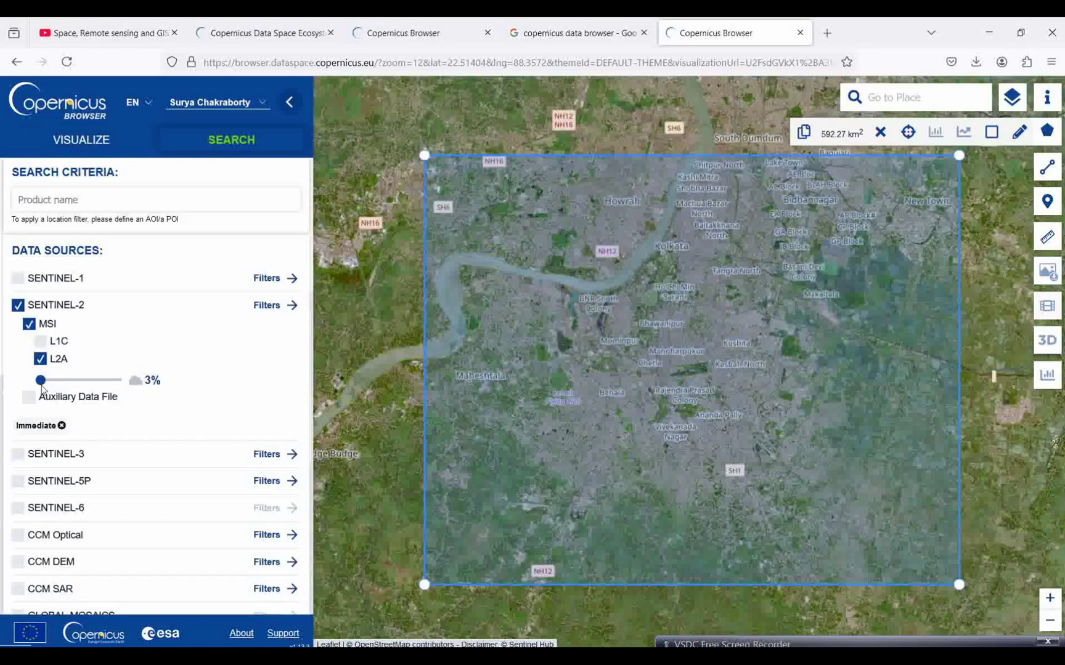
left_click_drag(40, 383, 43, 382)
scroll(228, 443, "down", 3)
left_click(147, 598)
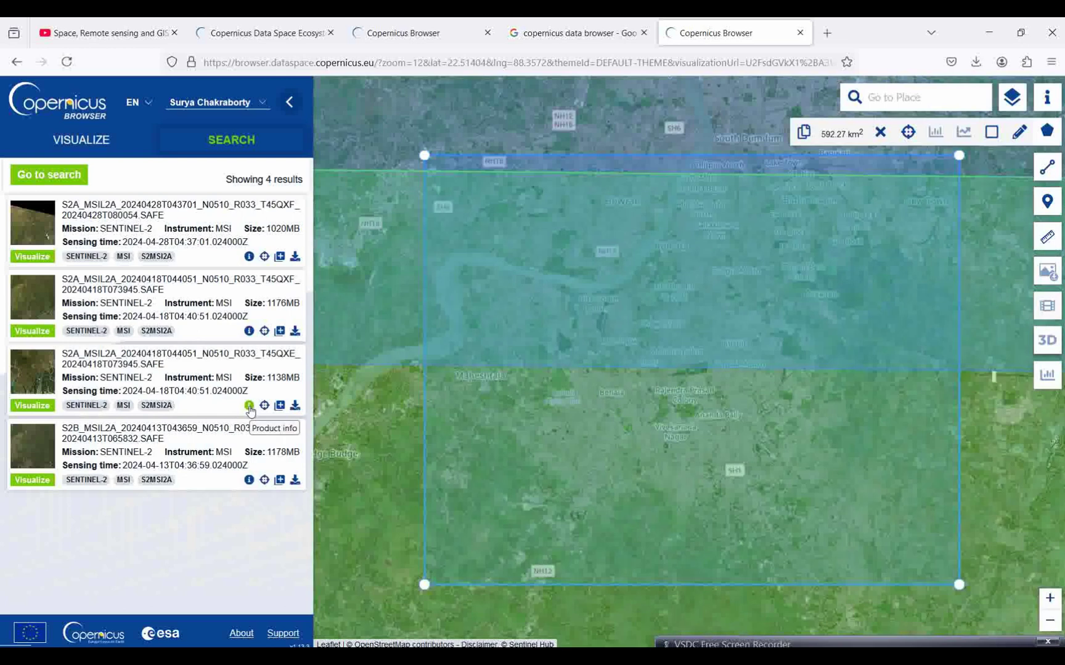
Compare the preview and footprint of the 18 April T45QXE, 28 April T45QXF and 18 April T45QXF products
left_click(248, 406)
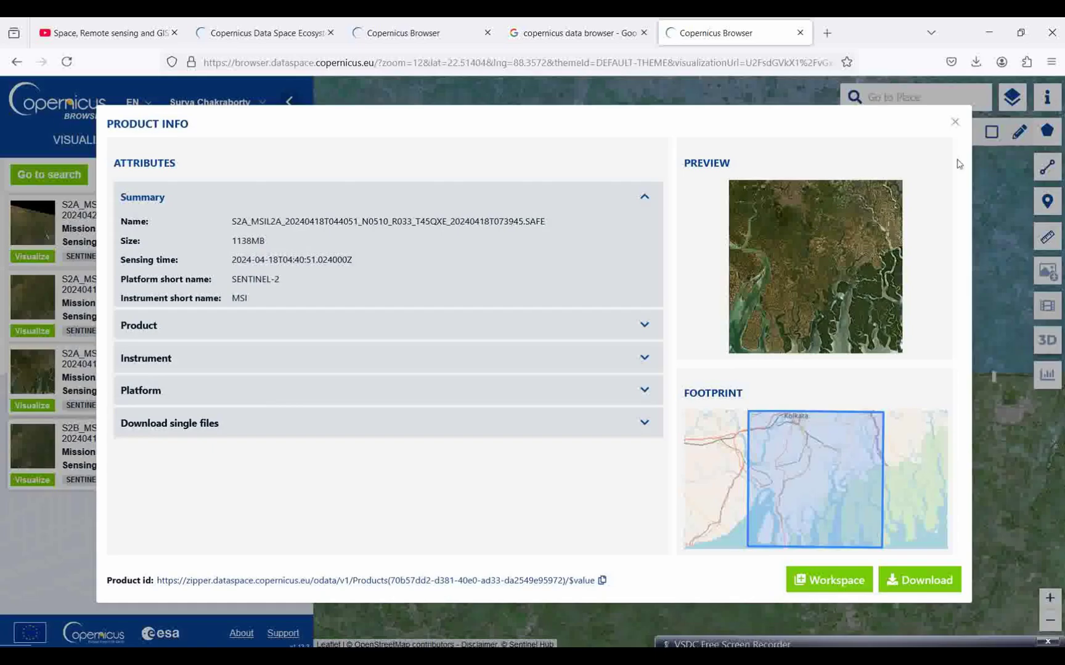
left_click(955, 122)
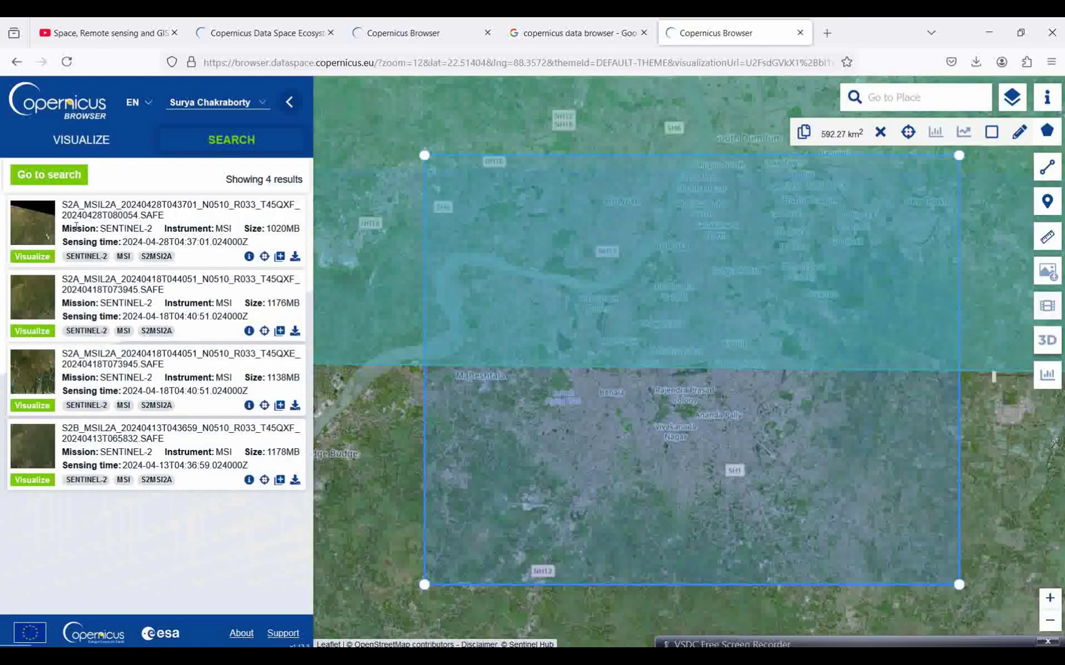
left_click(249, 256)
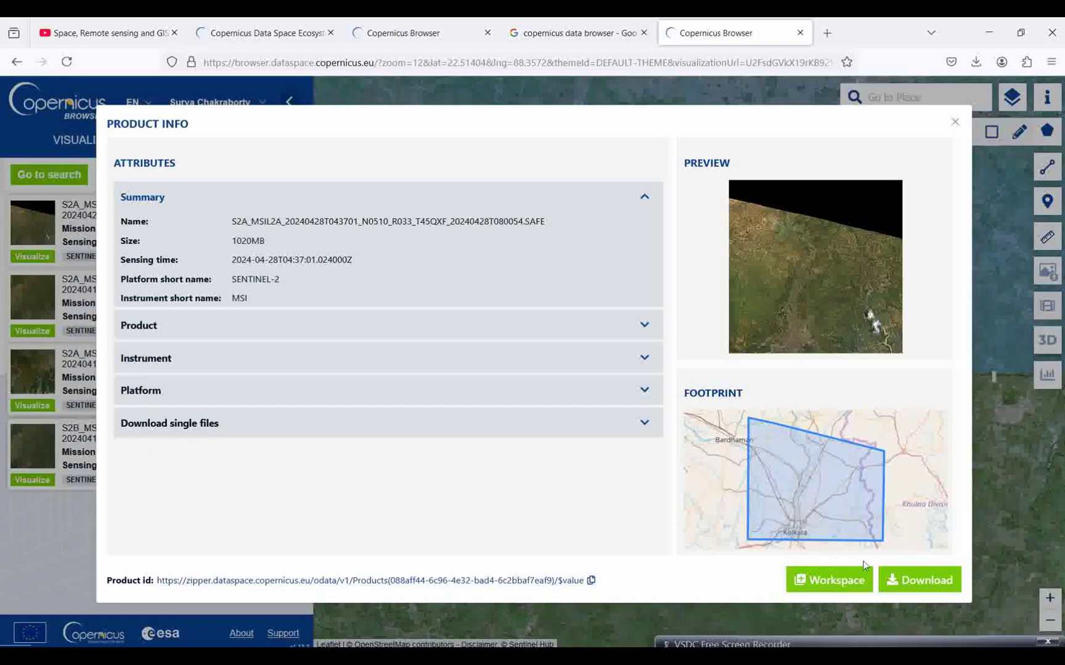
left_click(955, 121)
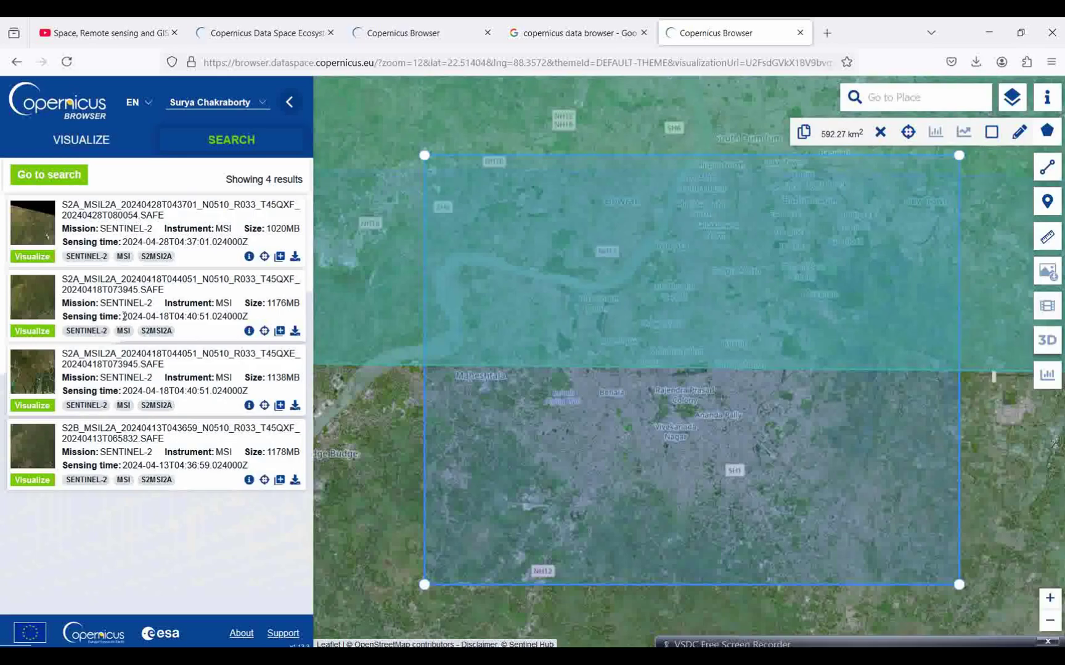
left_click(249, 330)
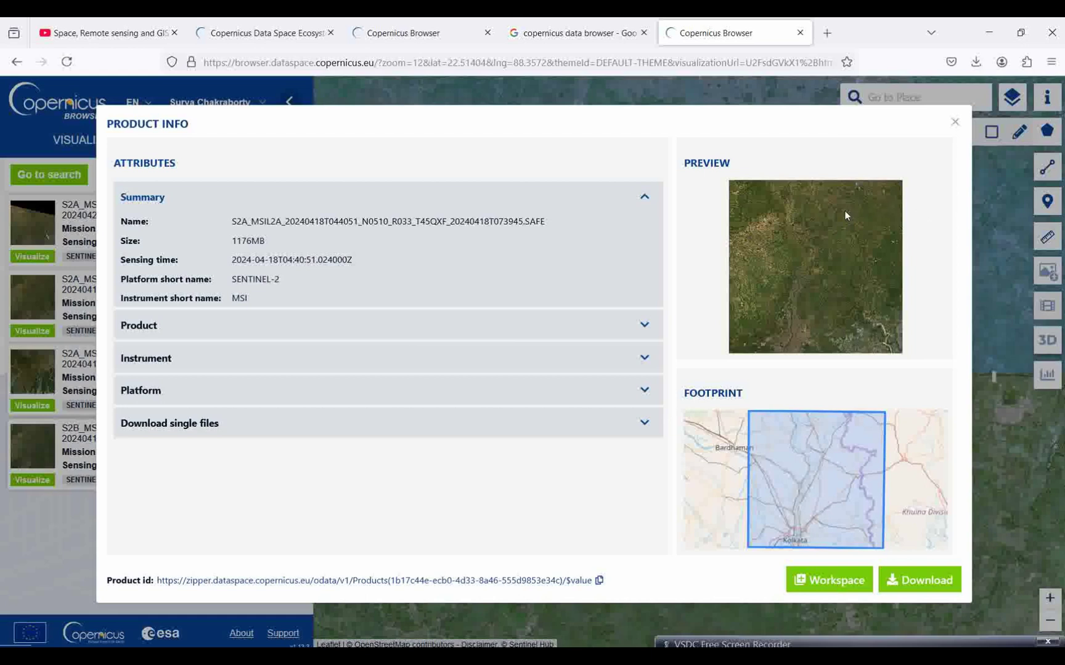
left_click(954, 123)
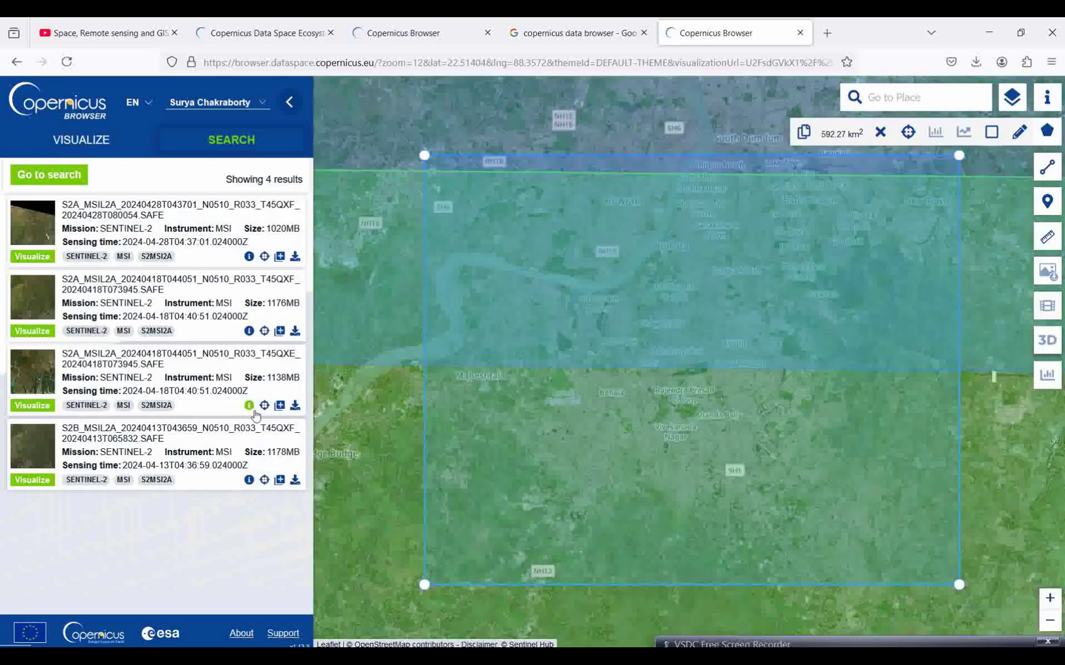
Download the 18 April 2024 T45QXE product from its product information and show the downloaded archive in its folder
left_click(249, 407)
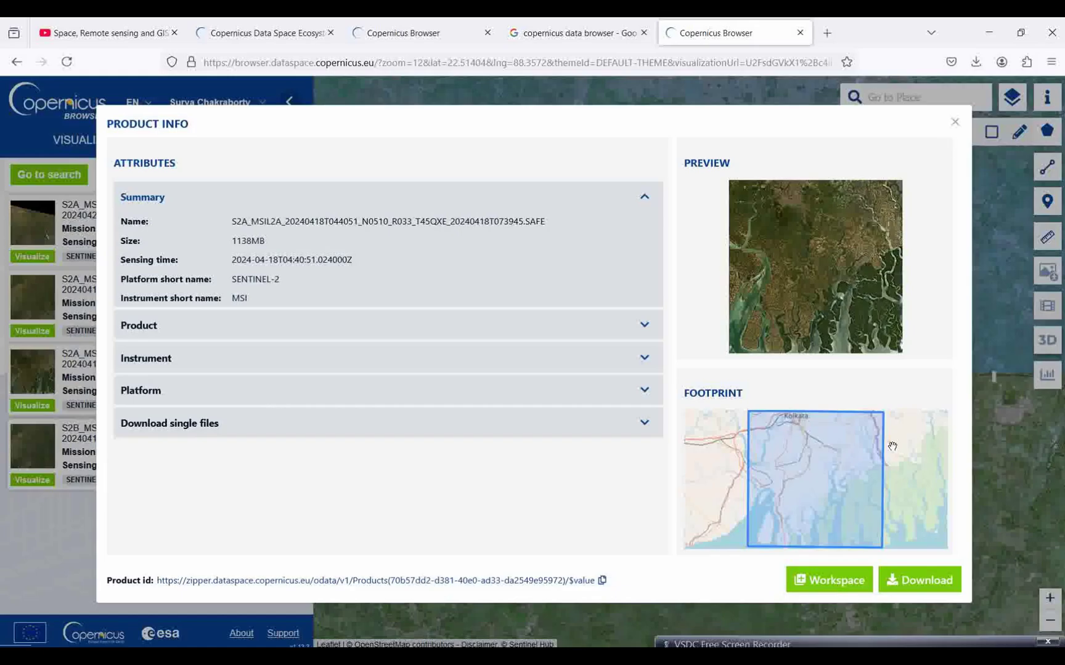
left_click(900, 582)
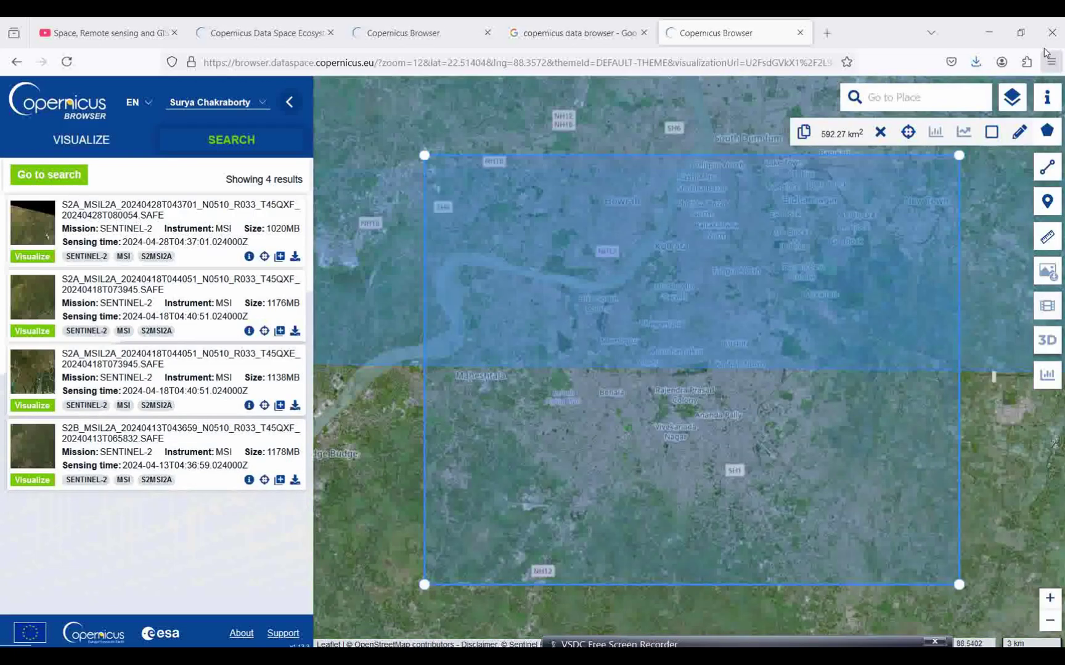
left_click(975, 62)
left_click(967, 97)
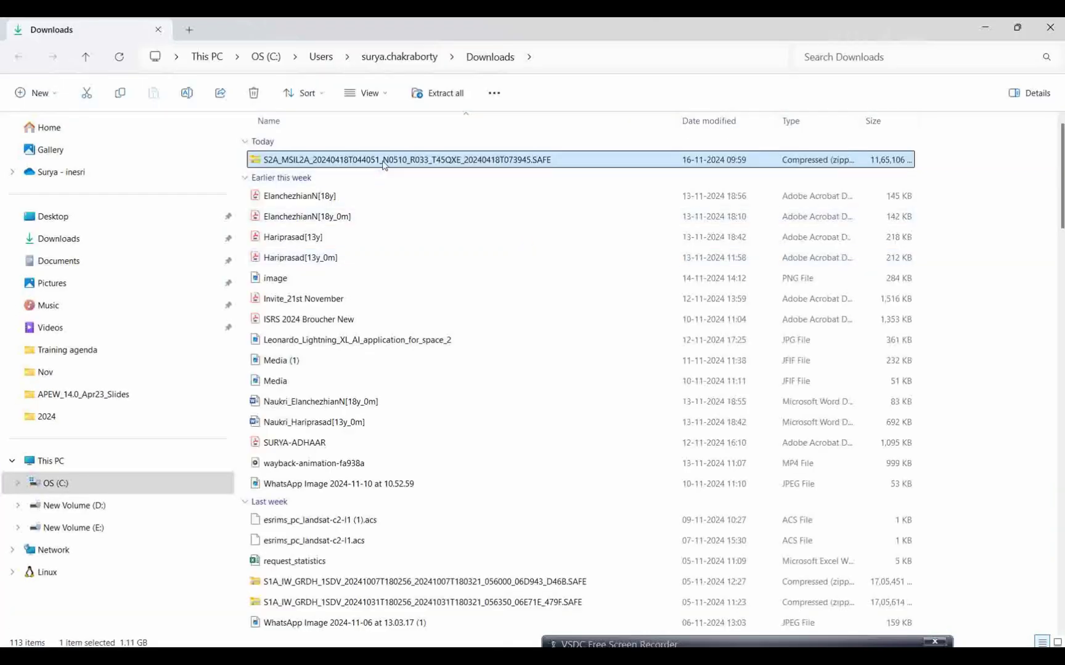
Copy the downloaded T45QXE archive and go to the "My lecture topic" folder on drive E
right_click(383, 164)
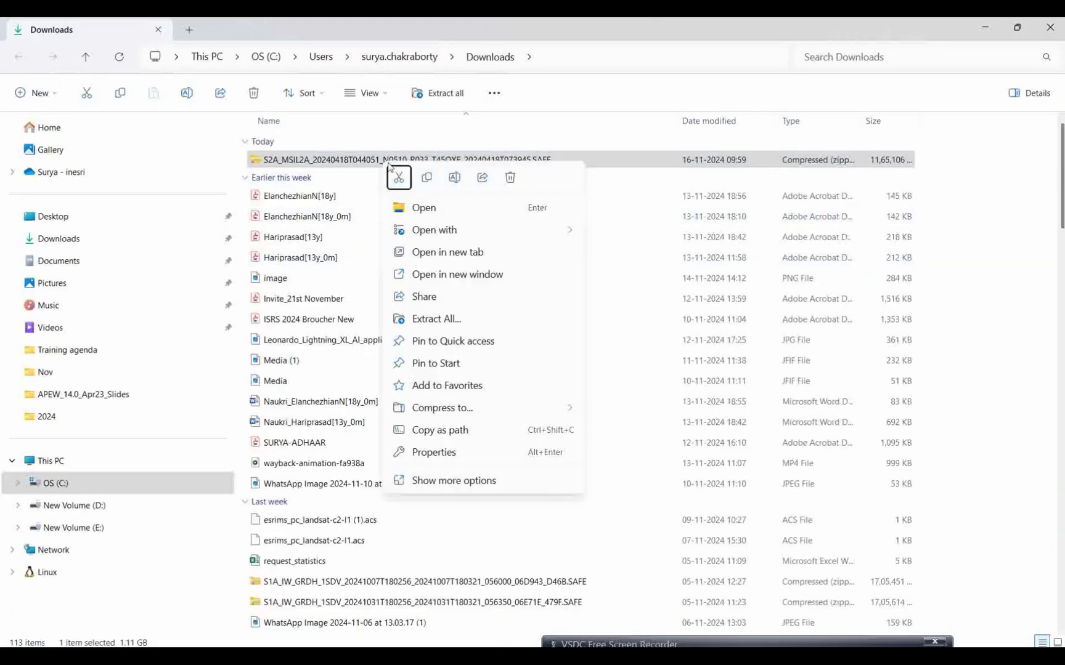
left_click(427, 178)
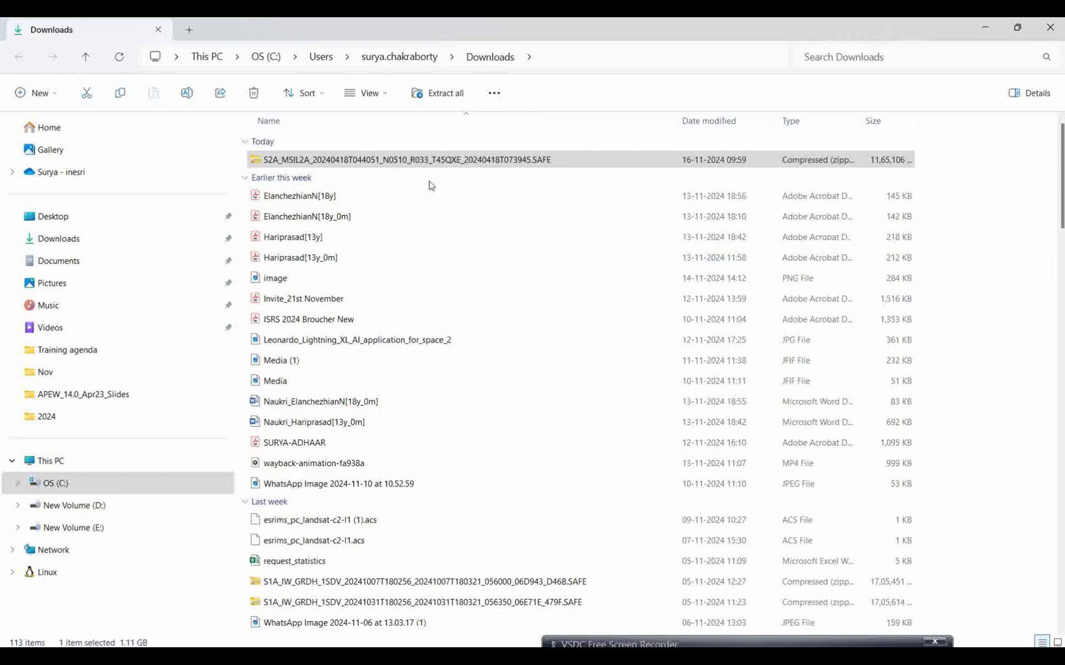
left_click(73, 531)
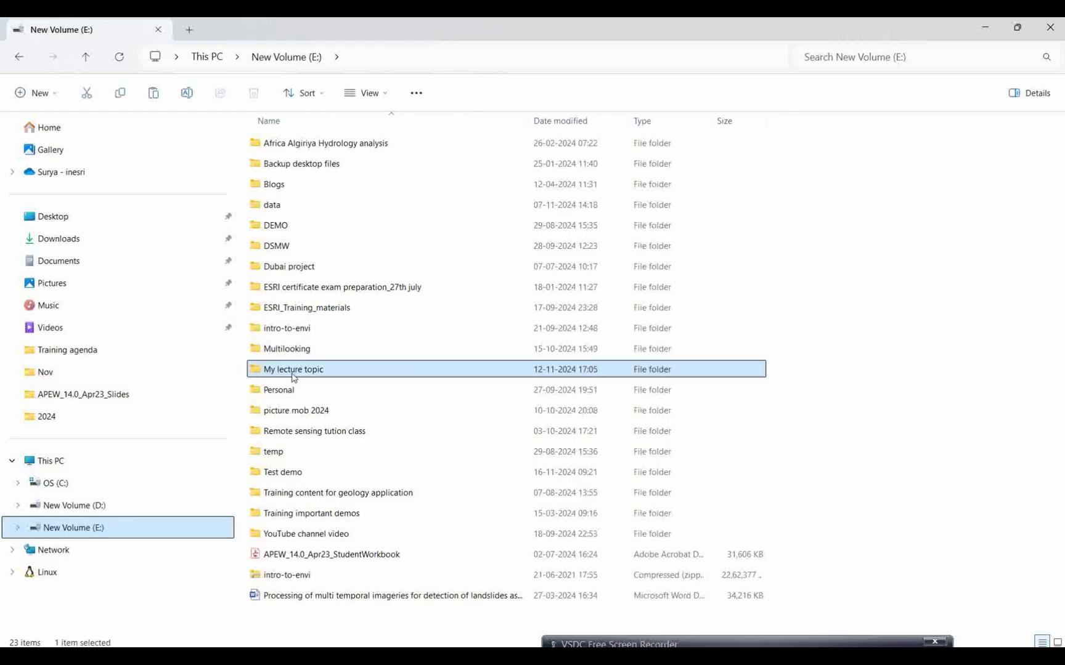
double_click(259, 370)
Create a new folder named "sentinel 2 data" in "My lecture topic" and open it
right_click(281, 582)
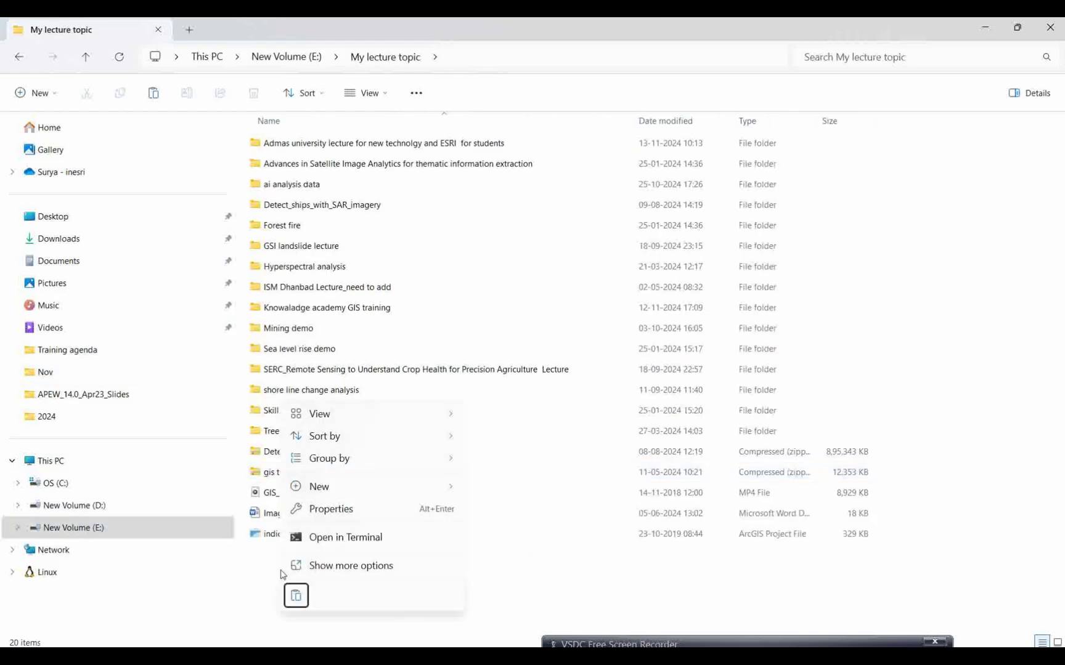
mouse_move(431, 488)
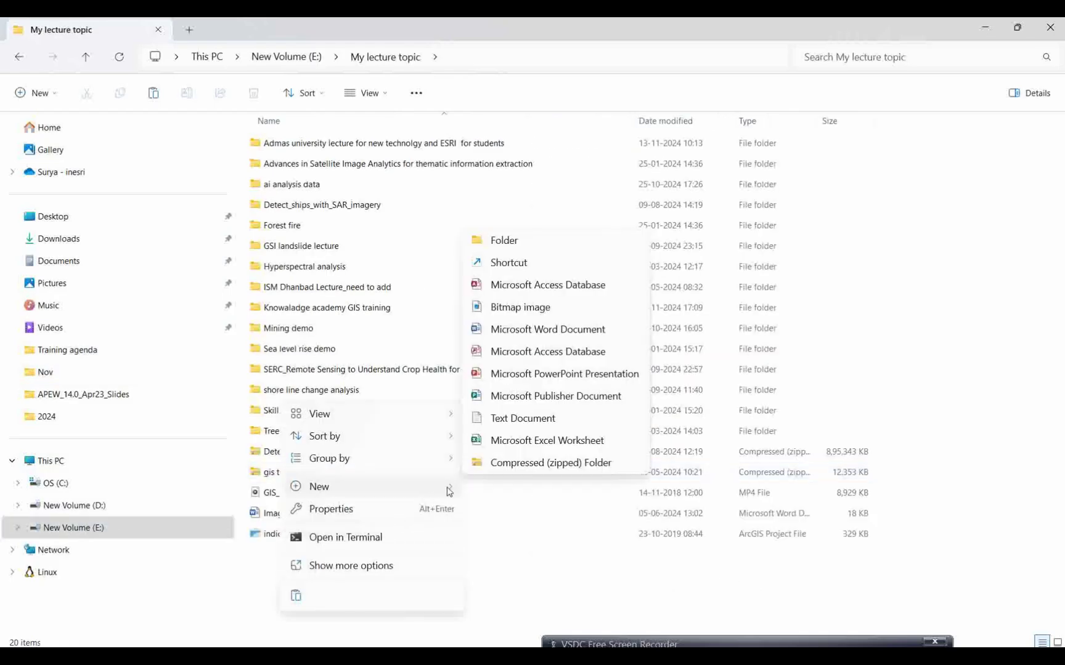
left_click(541, 241)
type("sentinel ")
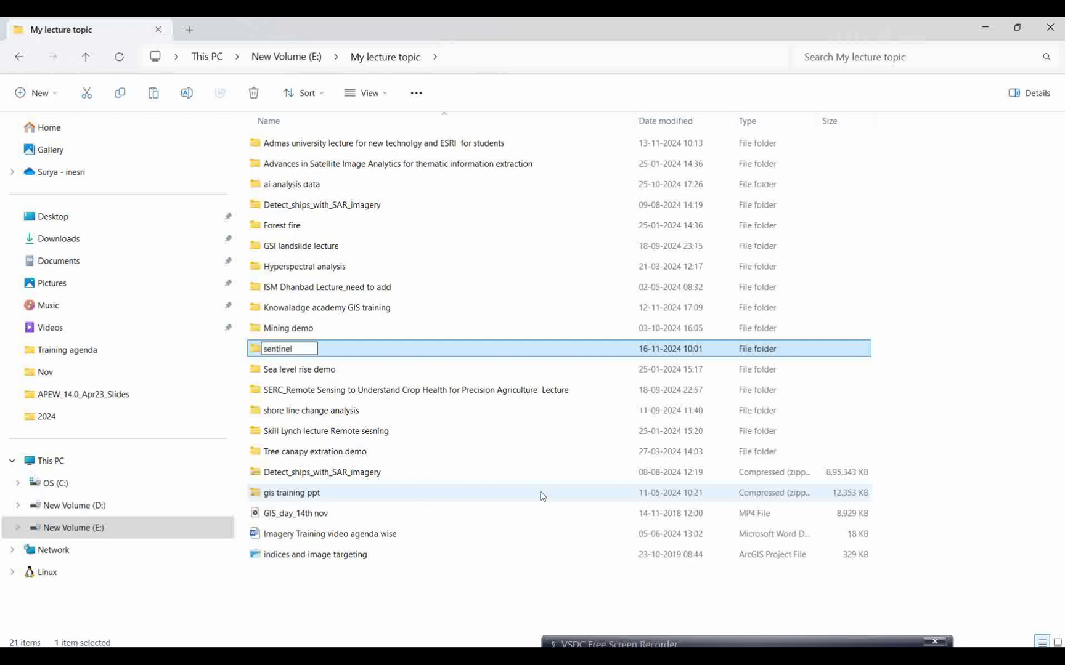
type("2 data")
key("Return")
key("Return")
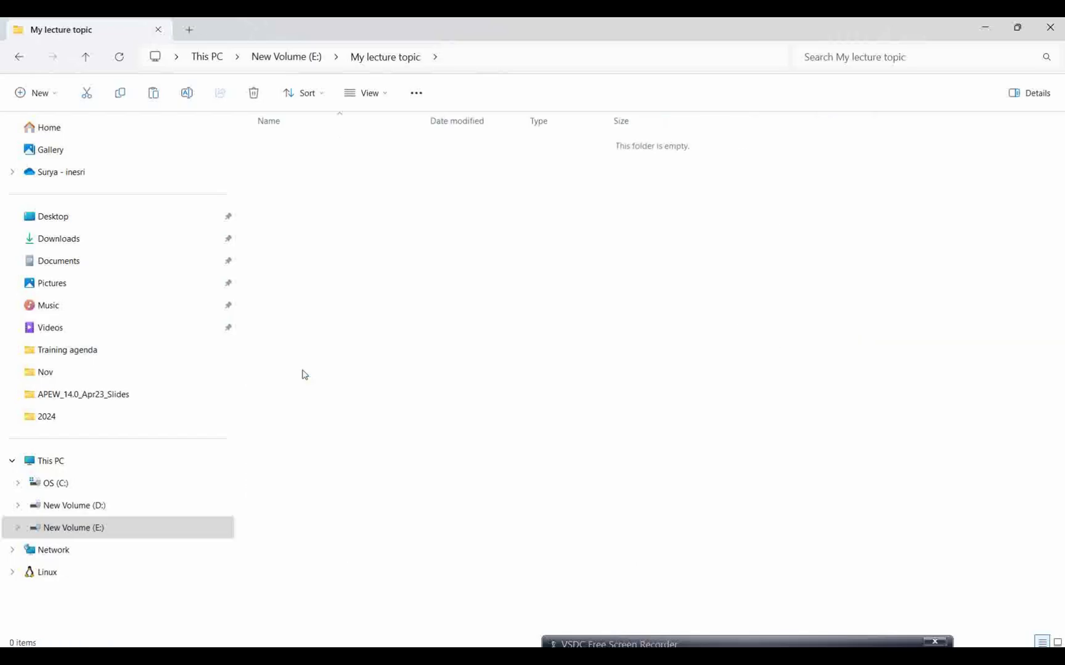
Paste the copied archive into "sentinel 2 data" and extract it to the suggested destination, showing the extracted files when complete
right_click(320, 230)
left_click(337, 243)
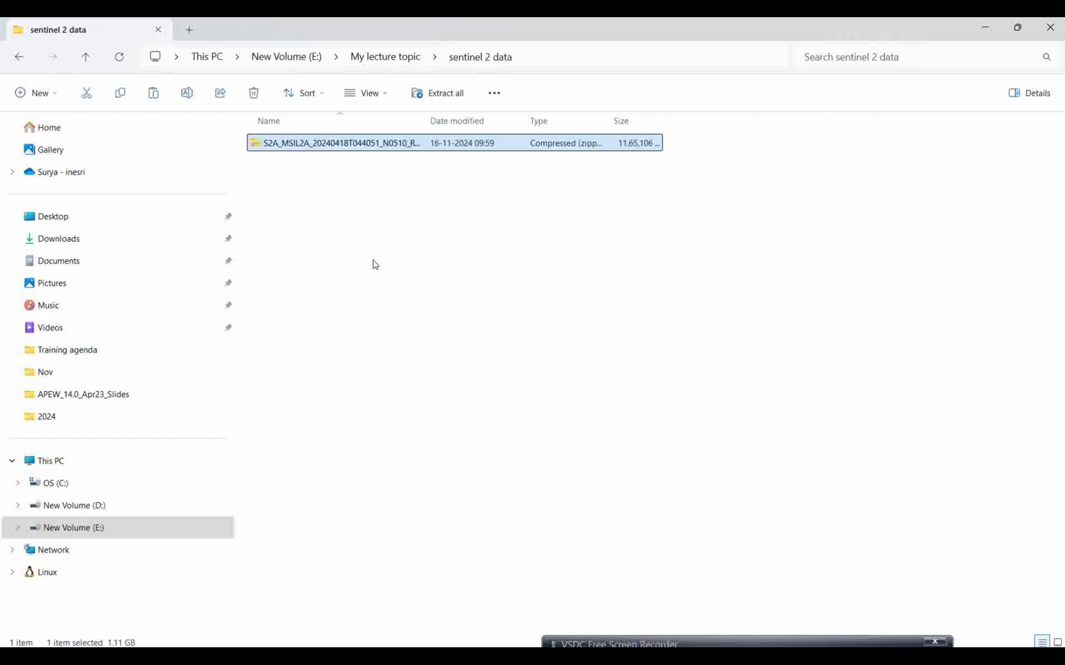
right_click(355, 148)
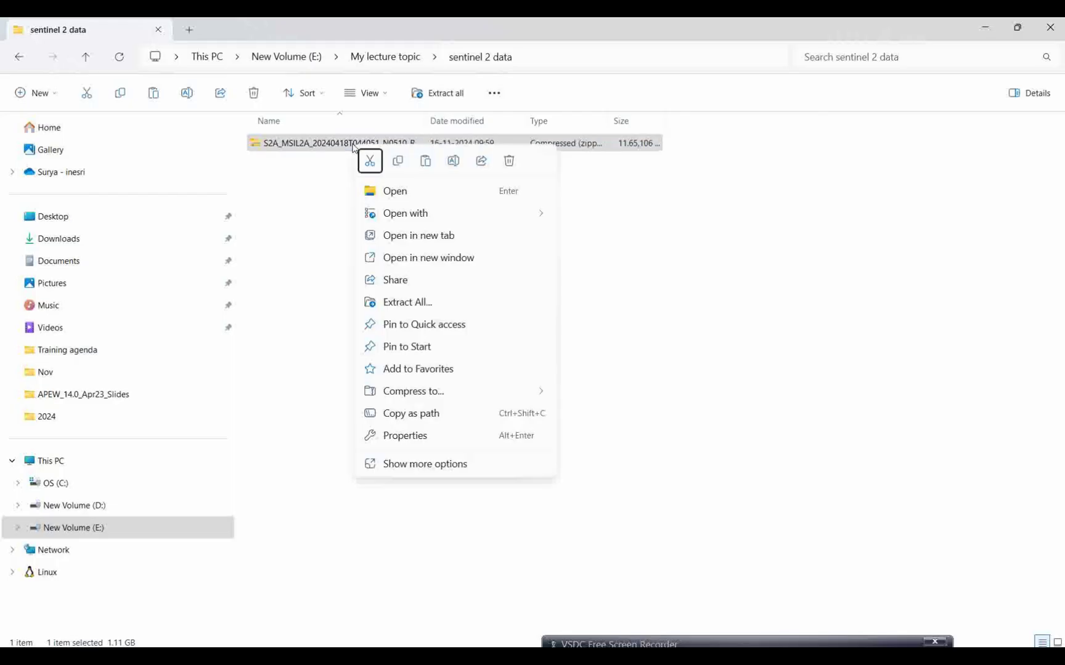
left_click(408, 303)
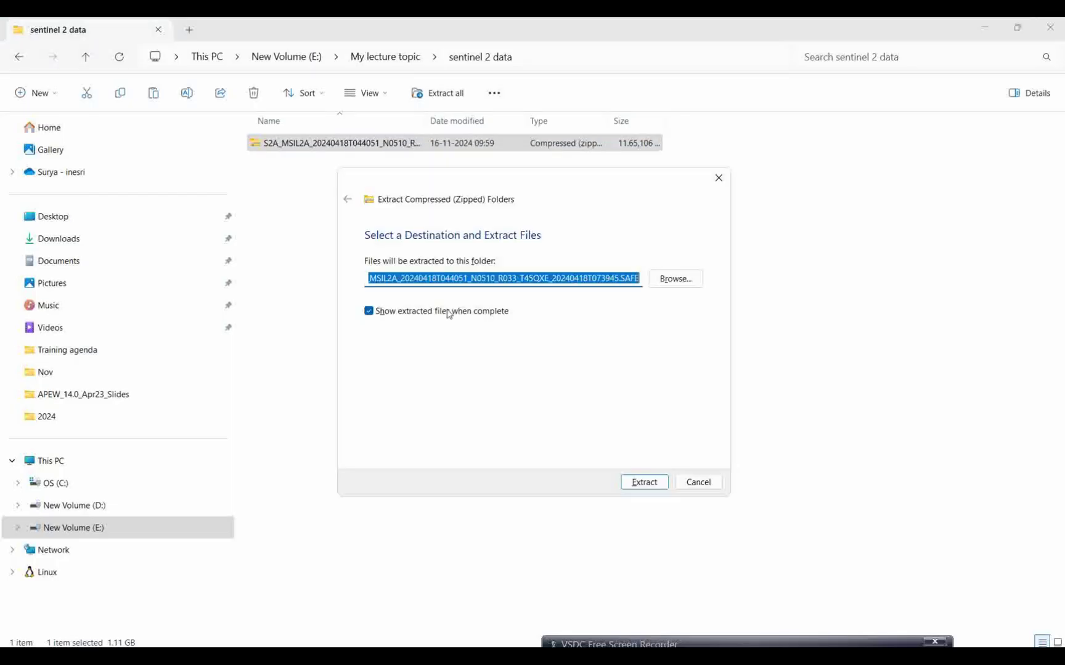
left_click(644, 482)
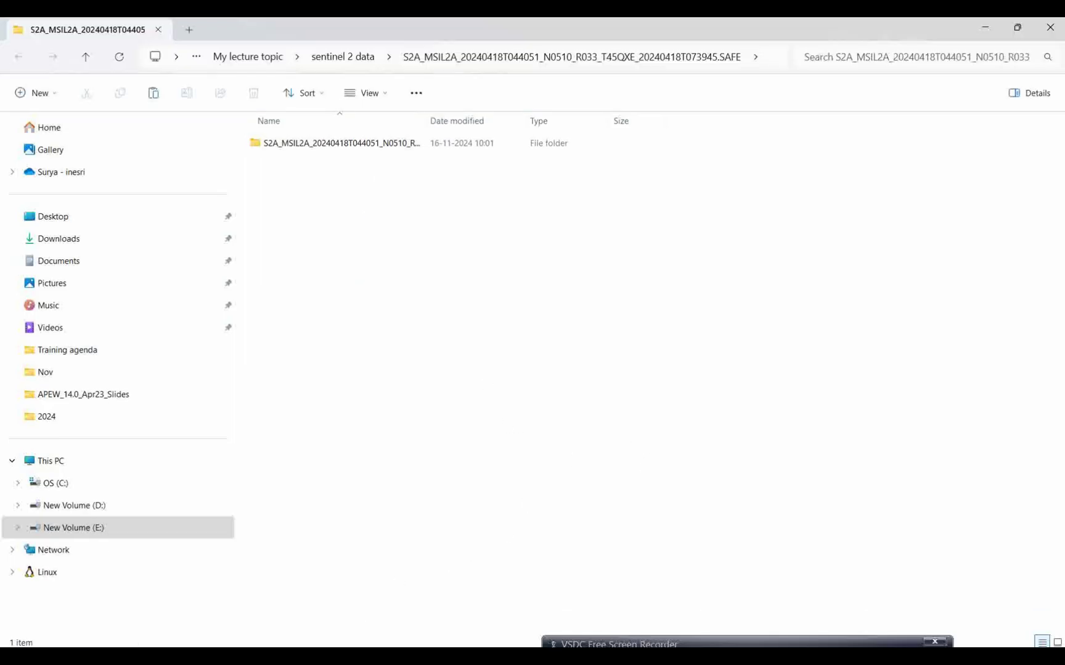
Switch to ArcGIS Pro by launching it from the installed ArcGIS applications
key("super")
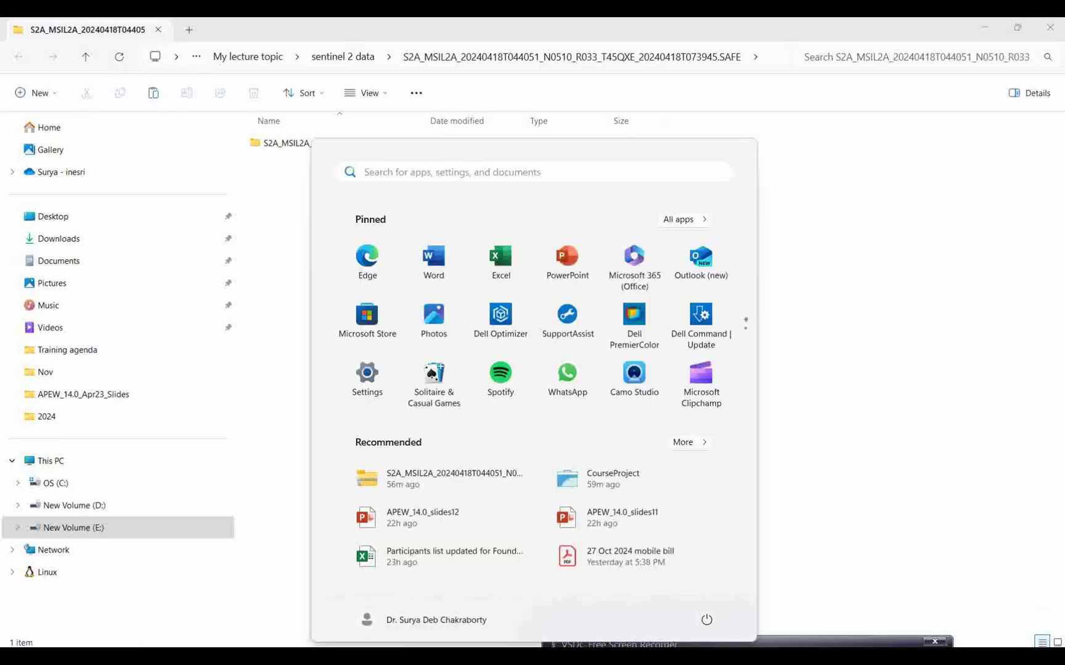
left_click(681, 224)
left_click(420, 367)
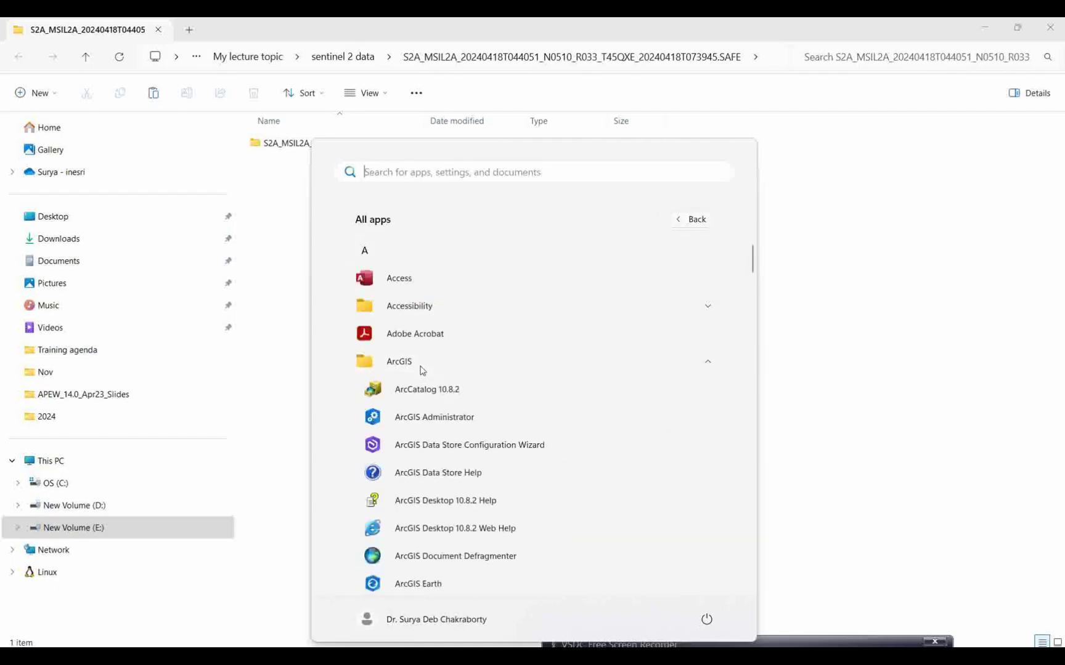
left_click(424, 509)
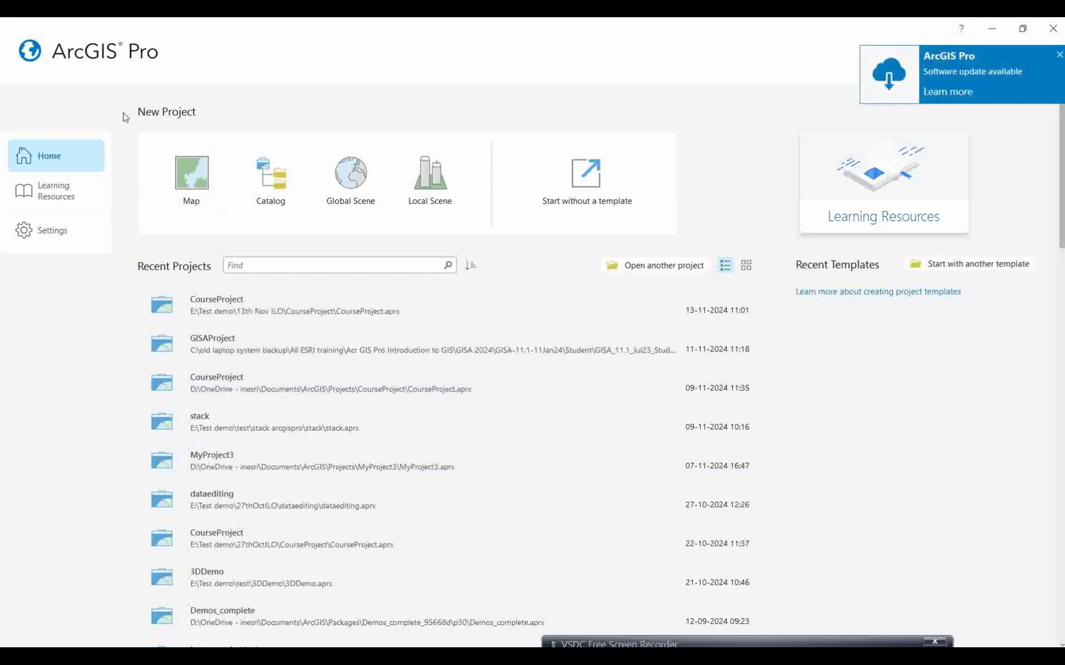
Start a new Map project and set its location to the E:\Test demo\test folder
left_click(199, 192)
left_click_drag(492, 244, 330, 253)
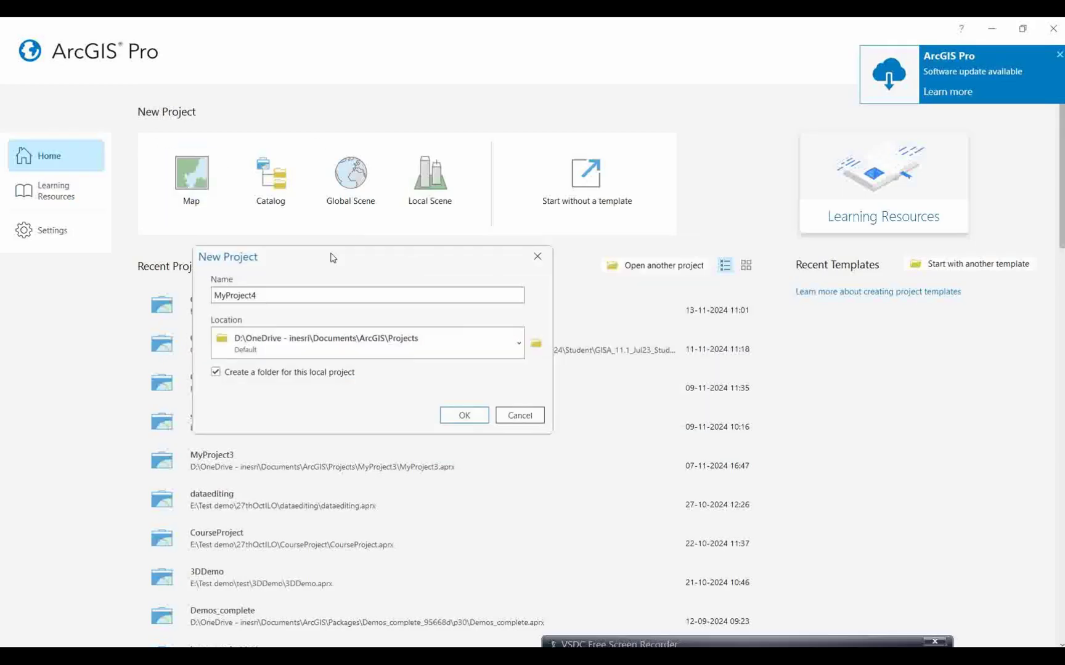
left_click(535, 343)
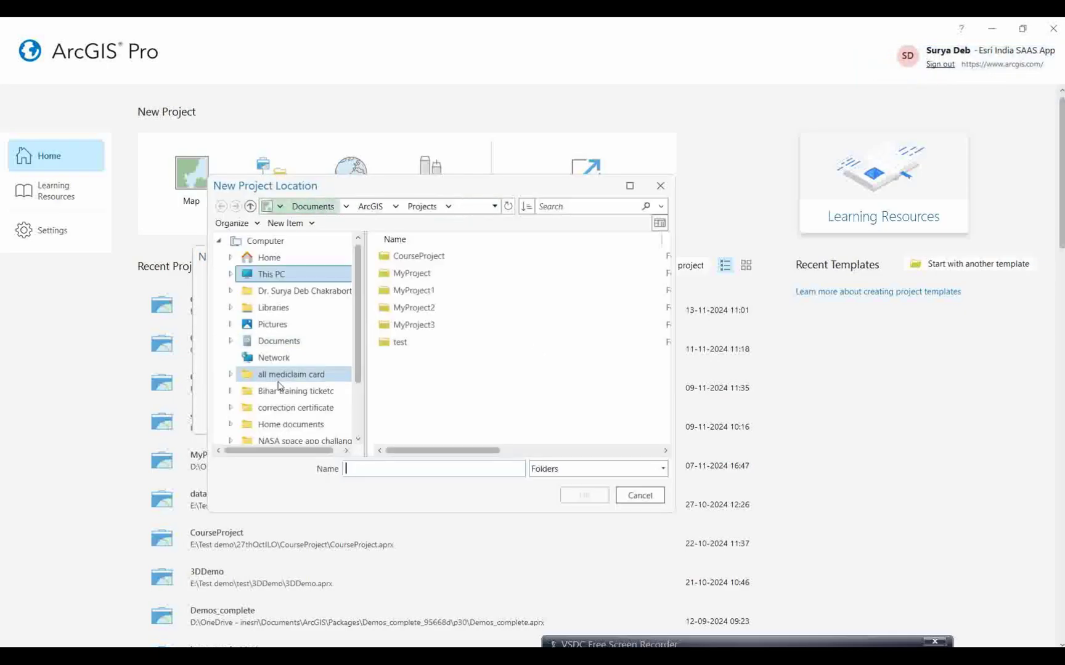
left_click(287, 274)
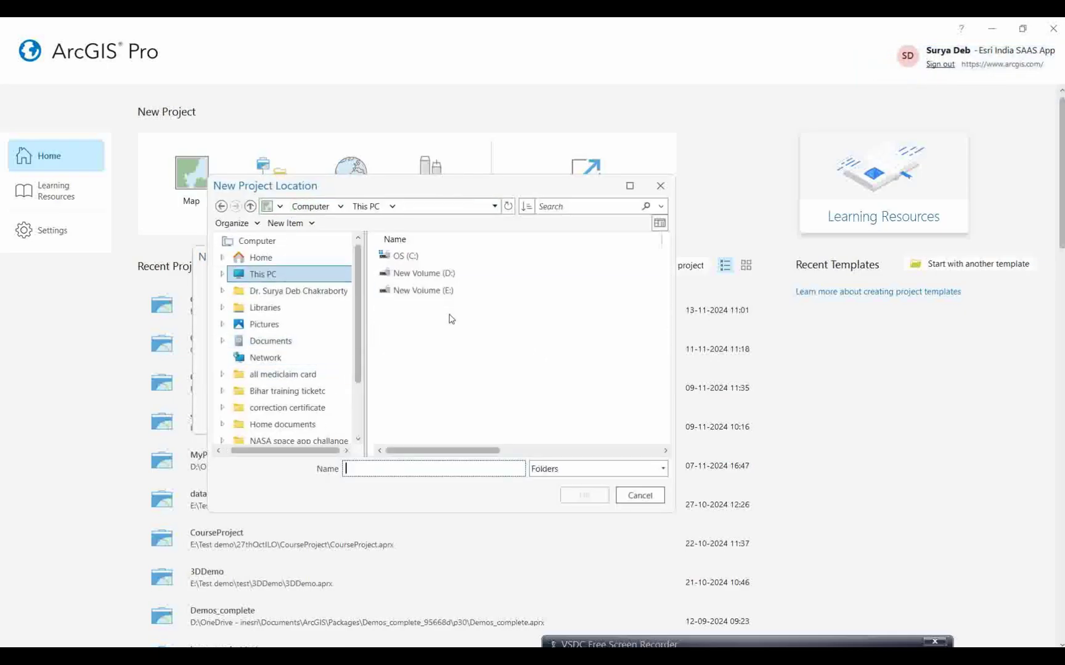
double_click(440, 290)
scroll(477, 357, "down", 3)
double_click(419, 387)
left_click(399, 428)
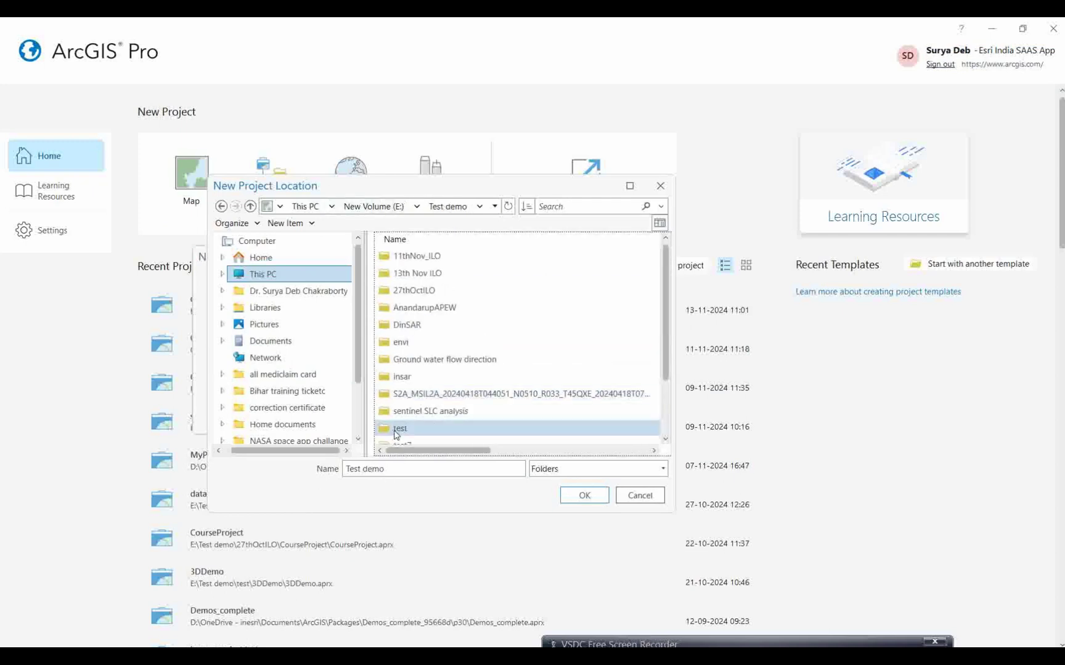
left_click(582, 495)
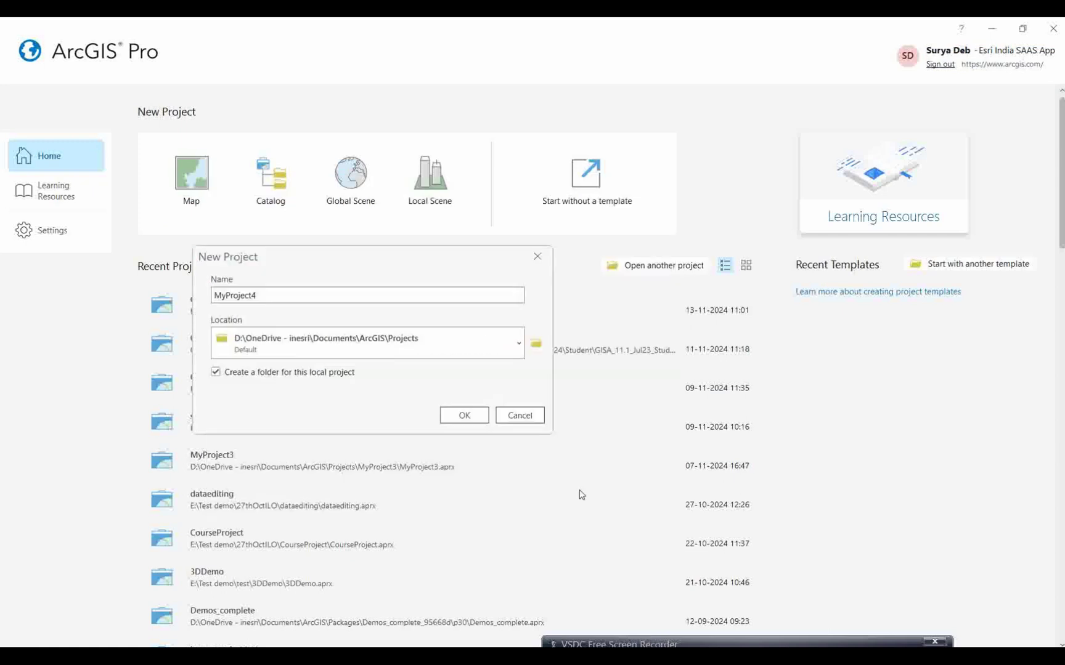
Name the new project "sentinel 2 data" and create it
double_click(285, 296)
type("sen")
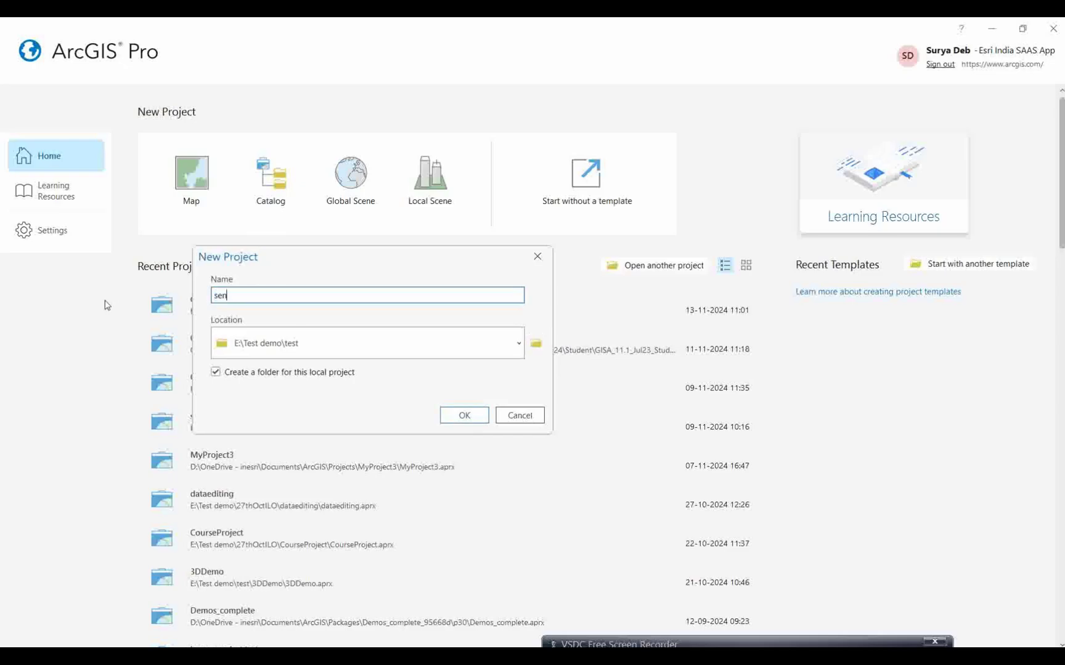
type("tinel 2 data")
left_click(459, 415)
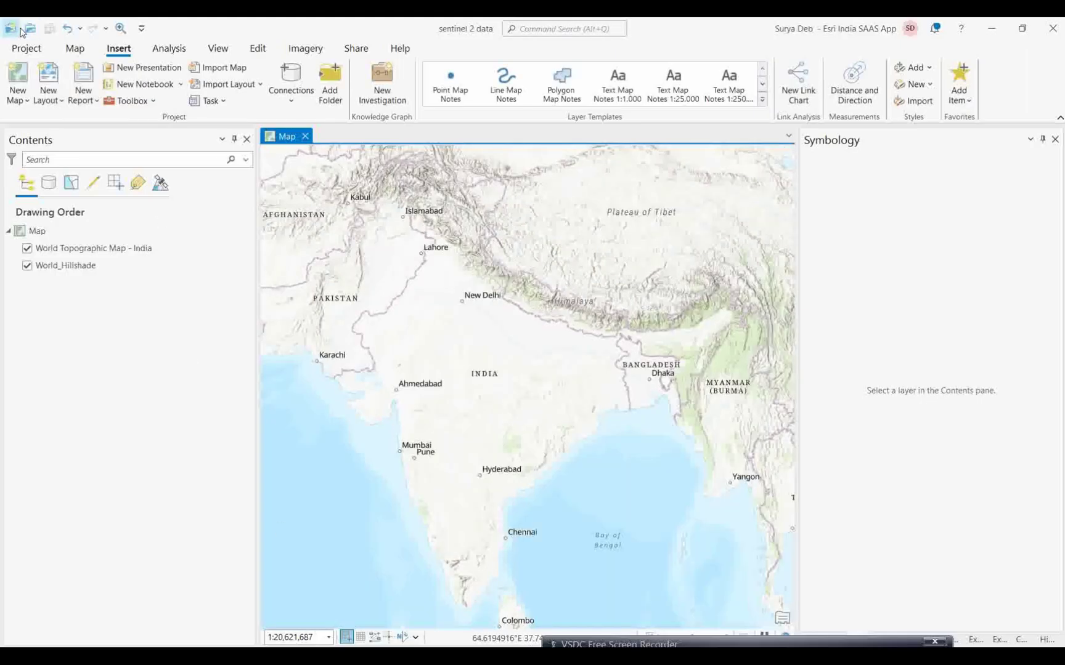
Start browsing for data to add to the map and open drive E
left_click(75, 48)
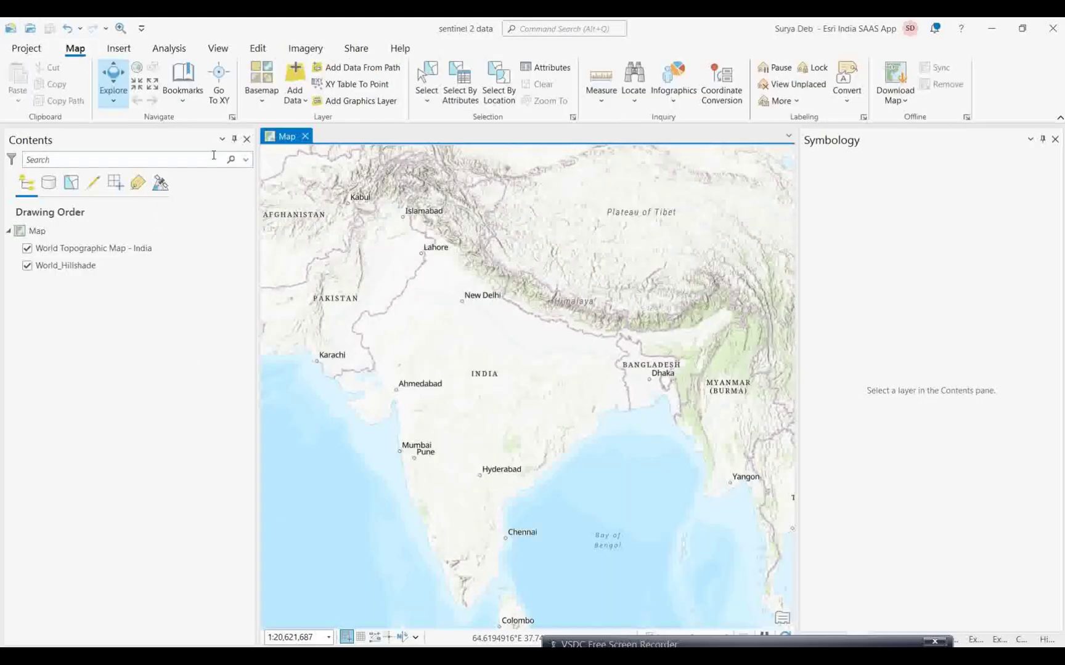
left_click(296, 98)
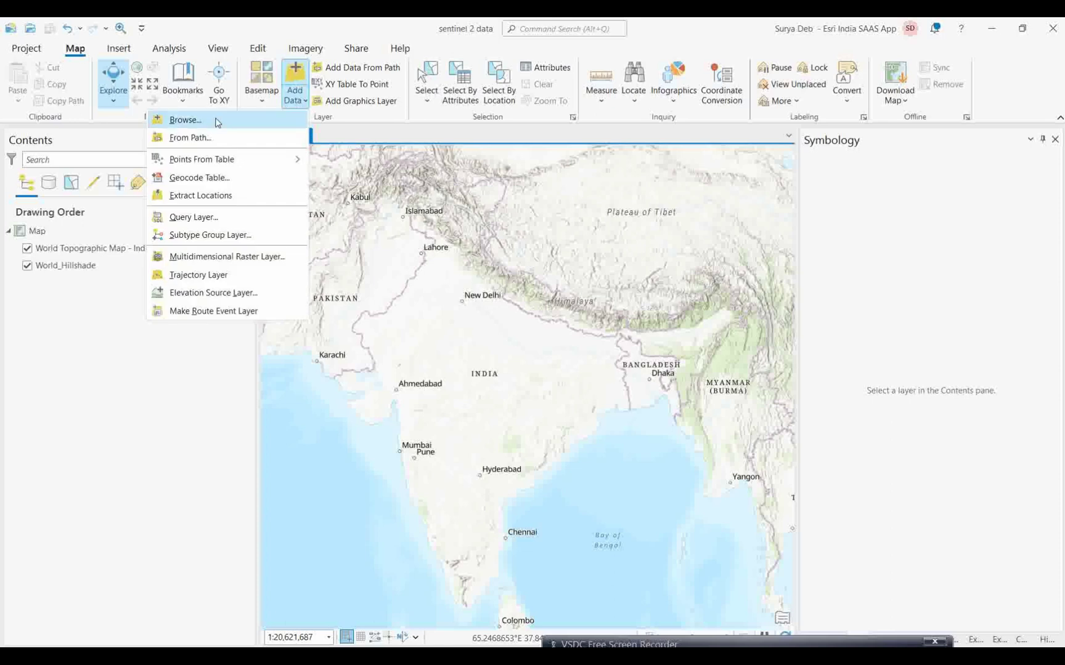
left_click(185, 119)
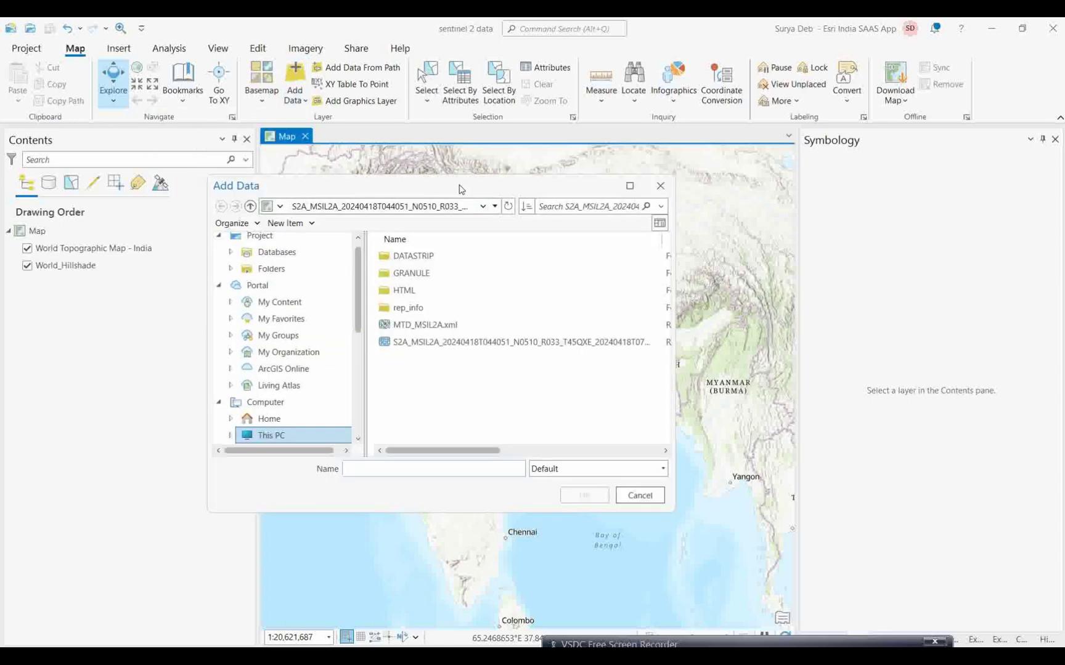
left_click_drag(446, 189, 476, 188)
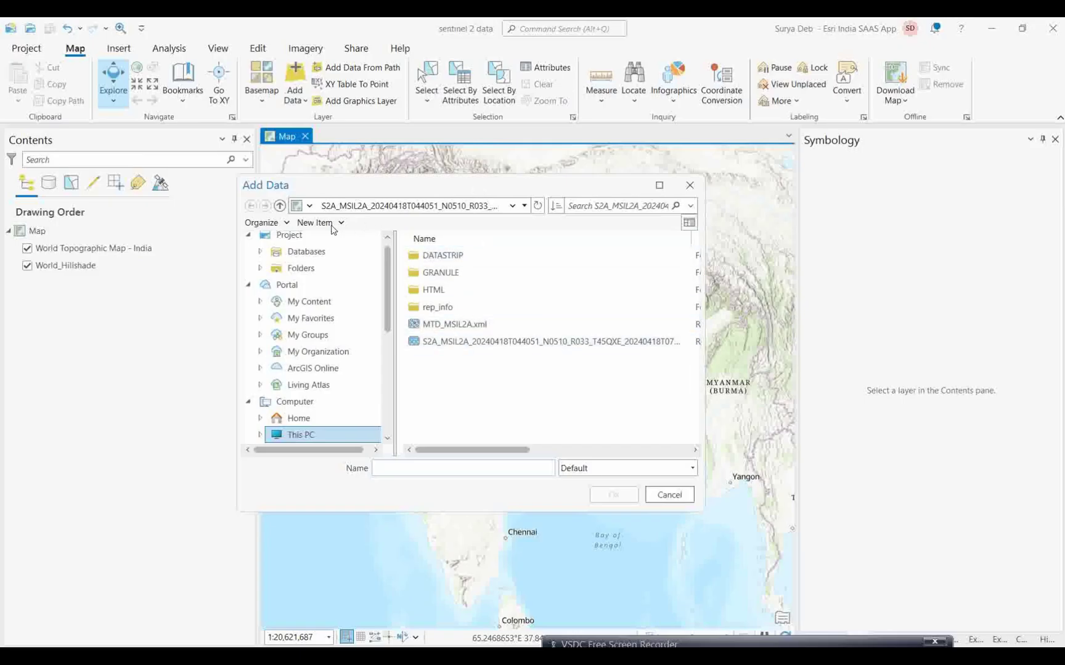
left_click(290, 435)
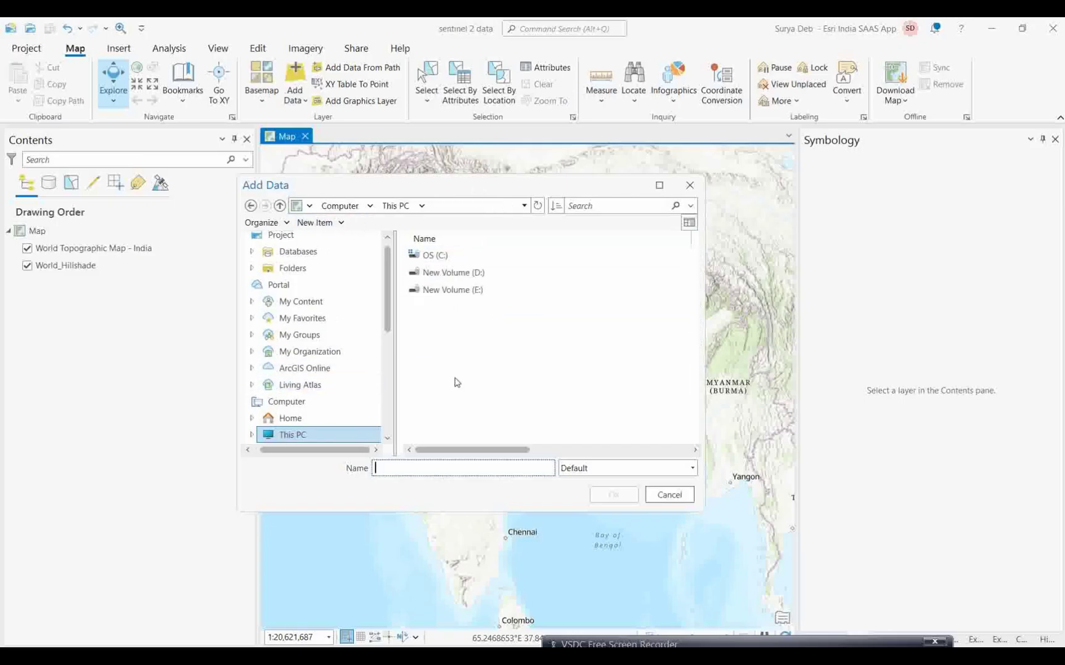
double_click(462, 290)
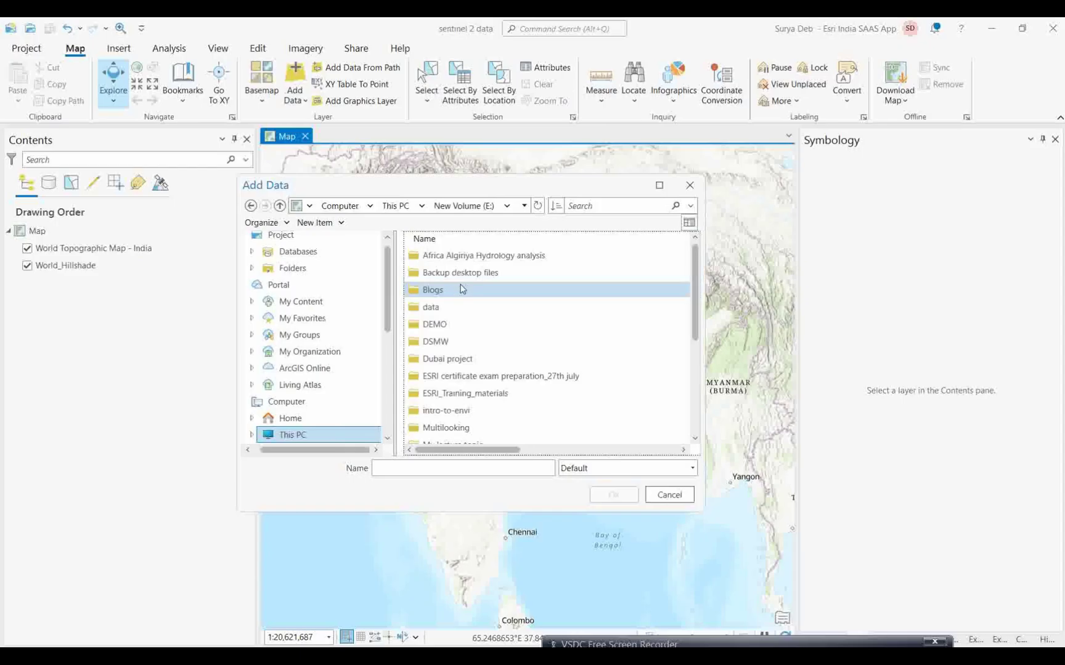
scroll(465, 341, "down", 3)
scroll(466, 341, "down", 1)
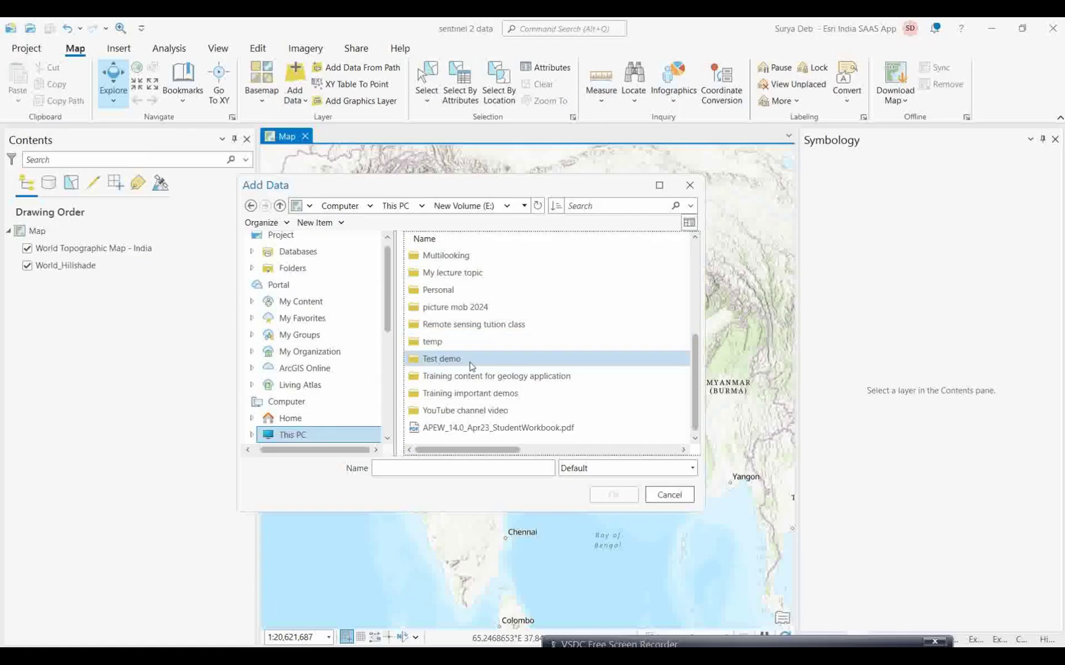
scroll(439, 327, "up", 1)
scroll(466, 364, "down", 1)
double_click(445, 359)
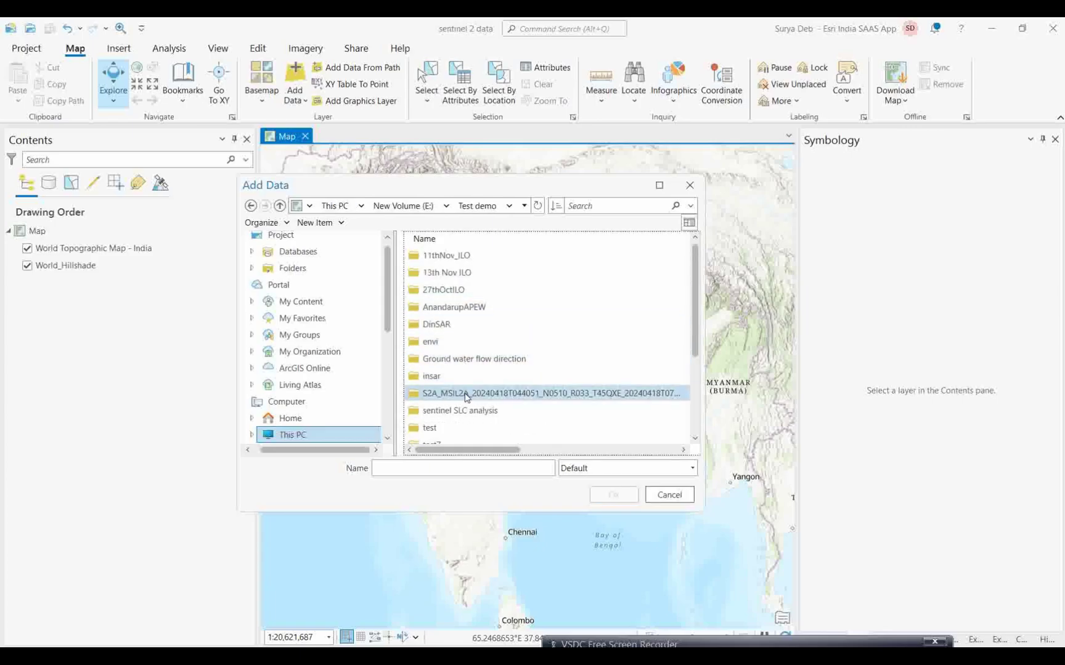
key("alt+Up")
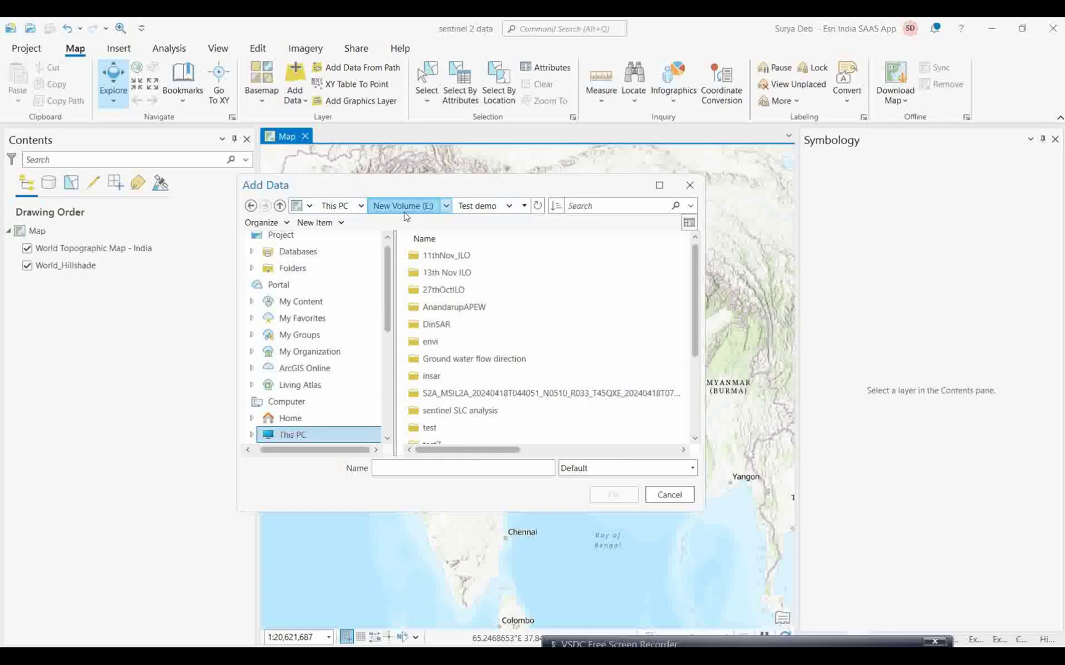
Open "My lecture topic", its "sentinel 2 data" folder, and the nested extracted T45QXE product folders down to the metadata files
scroll(458, 369, "down", 2)
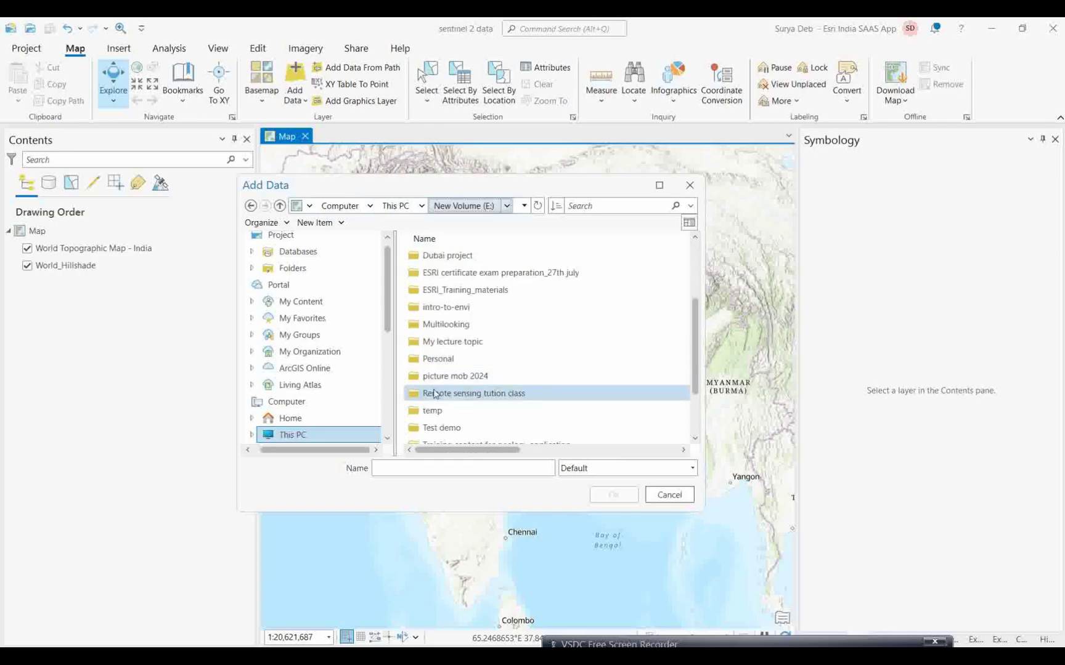
double_click(439, 341)
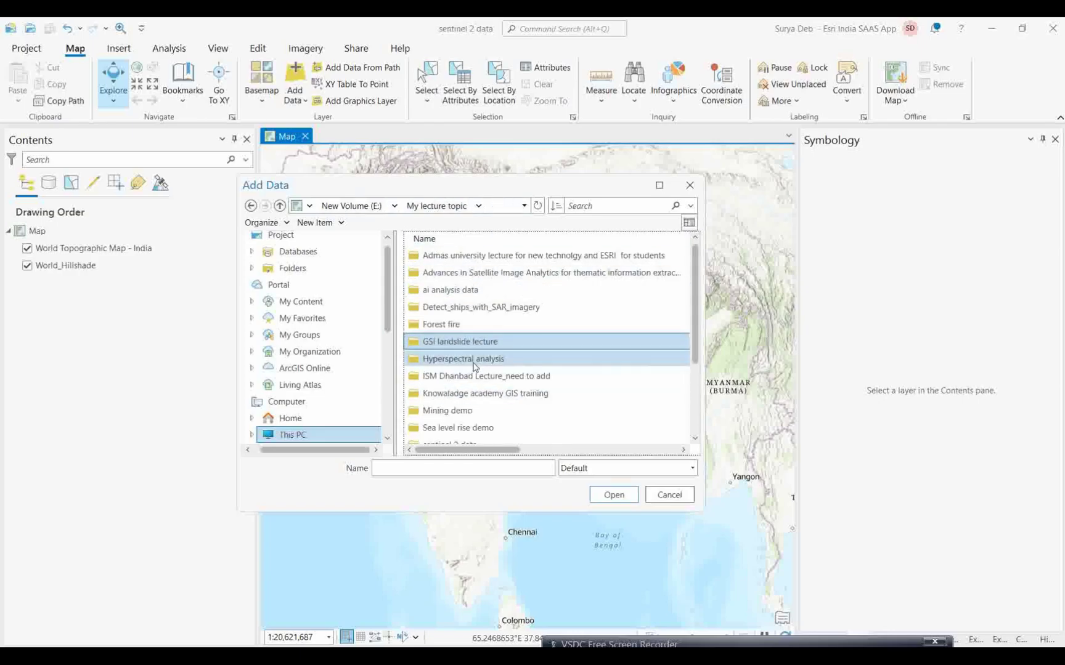
scroll(451, 409, "down", 2)
double_click(450, 344)
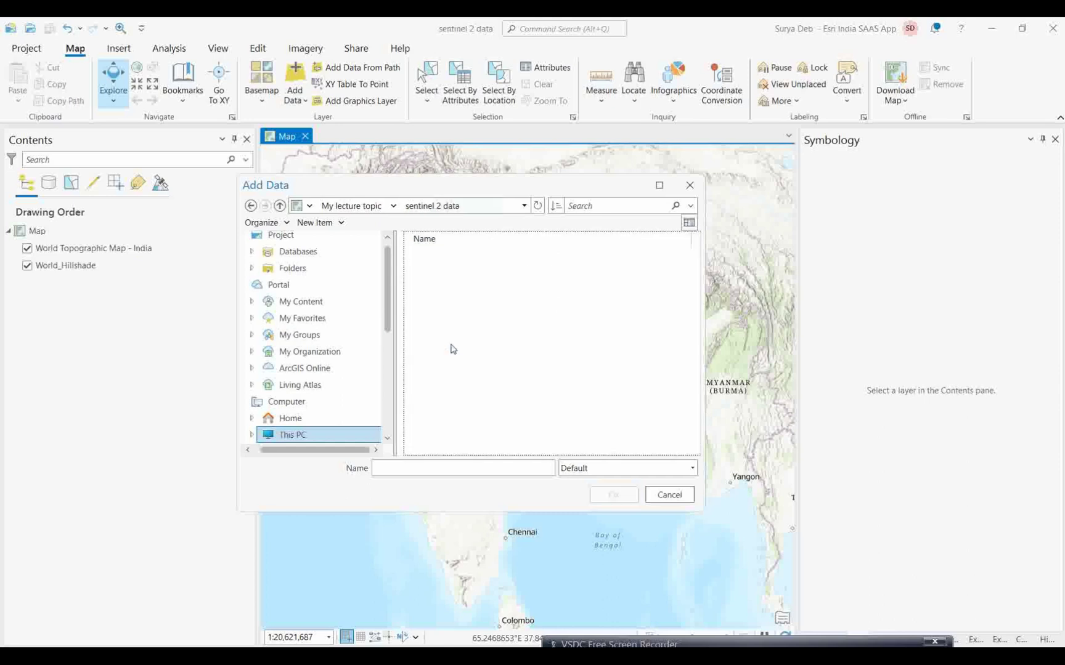
double_click(462, 256)
double_click(461, 262)
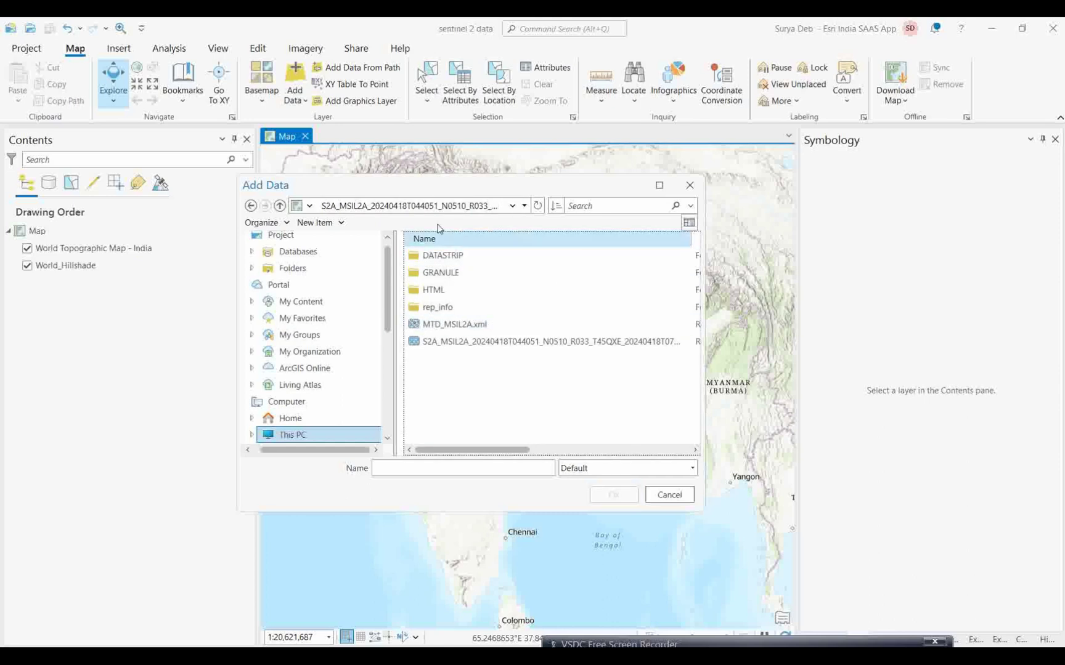
left_click(250, 206)
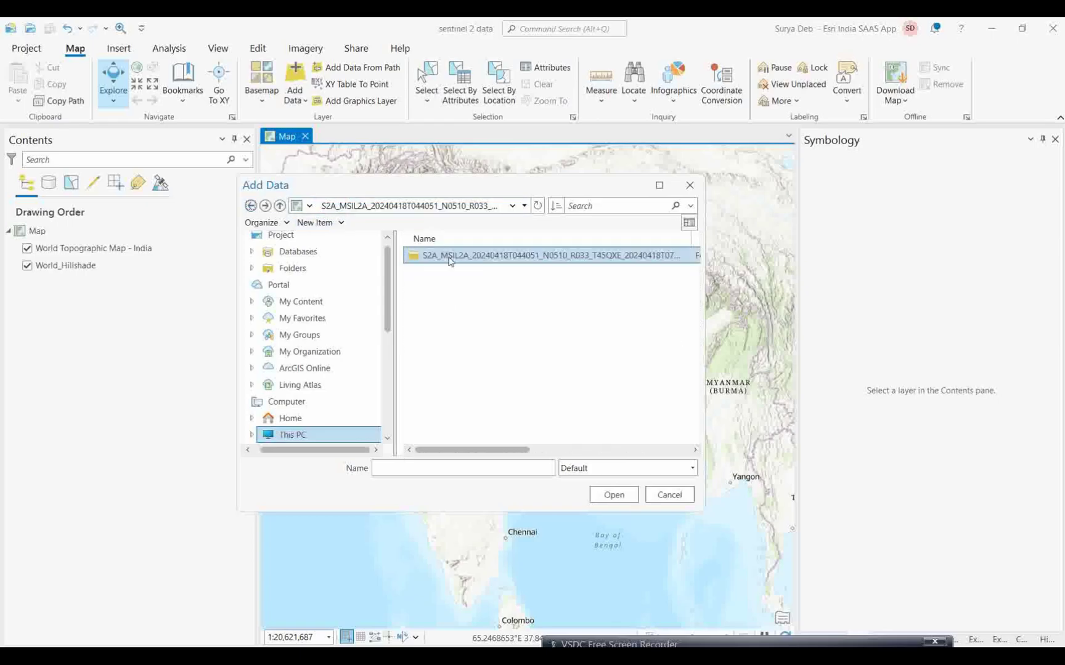
double_click(483, 263)
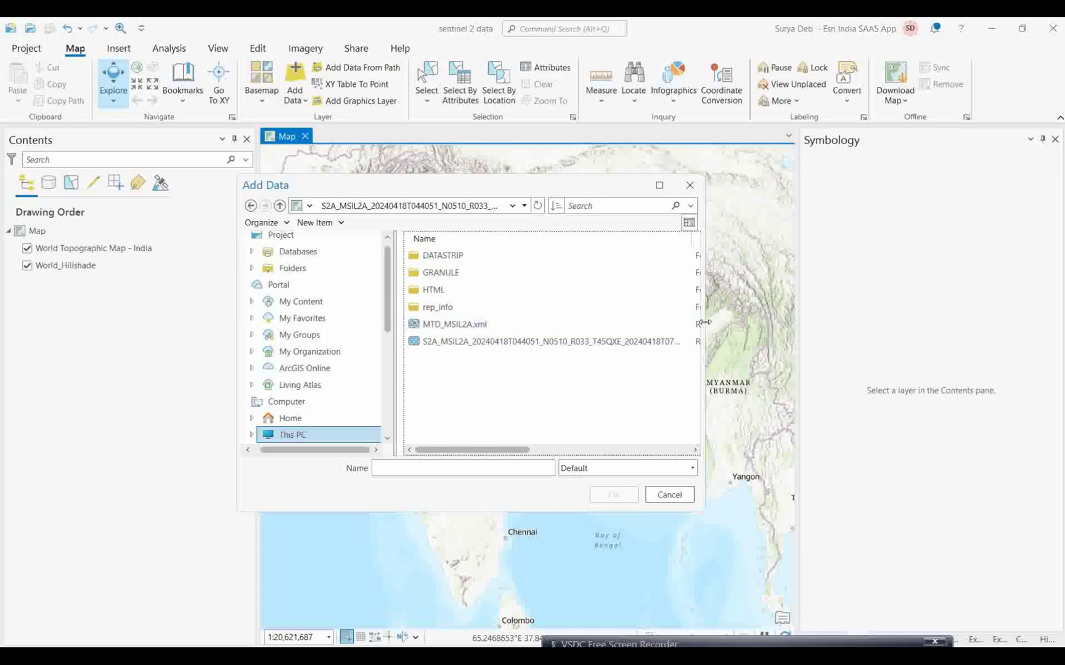
Add the MTD_MSIL2A.xml raster product to the map and calculate its statistics
left_click_drag(705, 322, 830, 324)
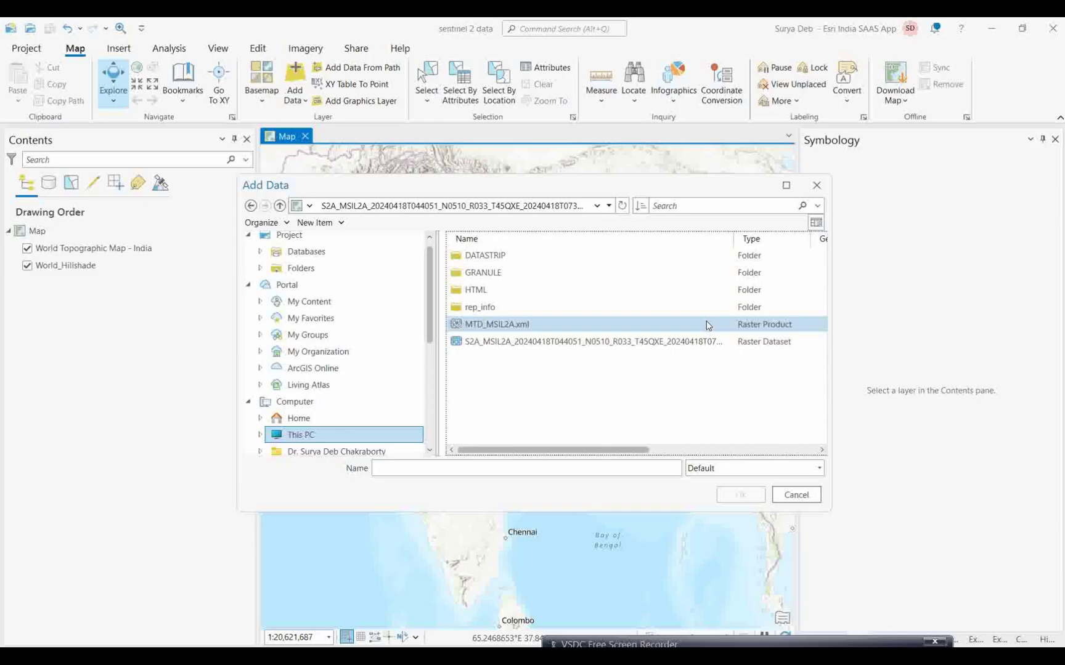
left_click(510, 326)
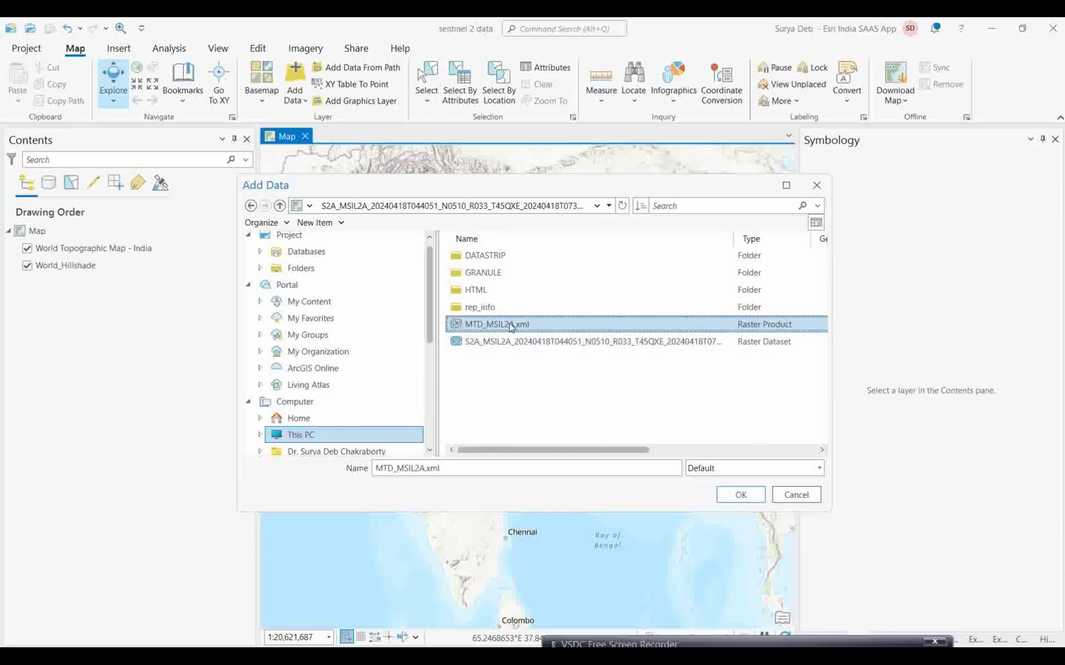
left_click(742, 495)
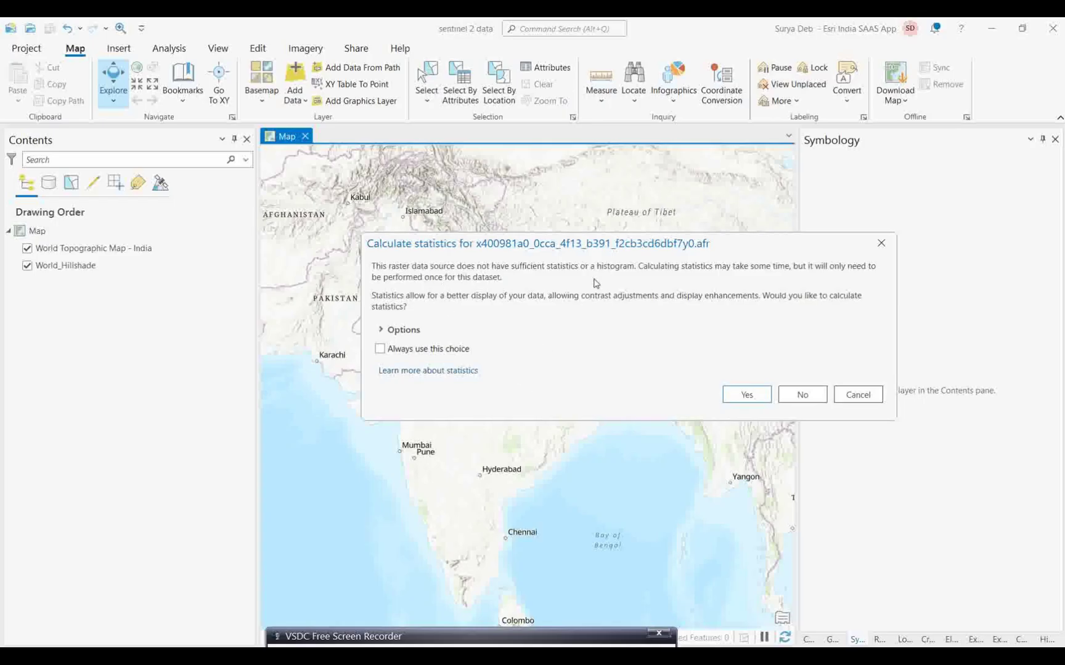
left_click(748, 399)
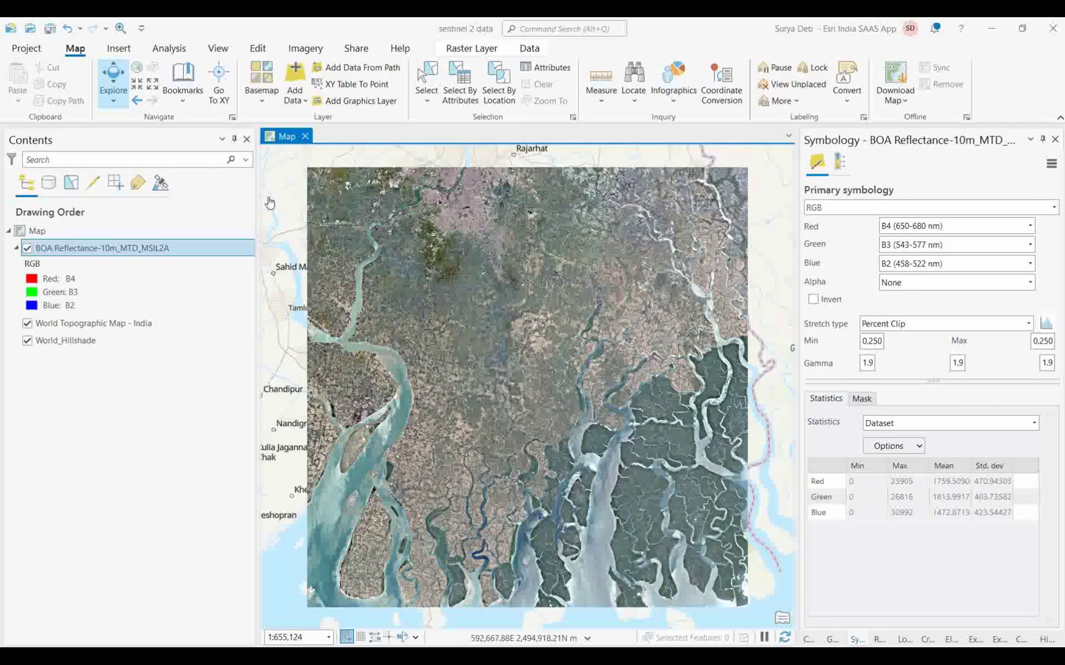
Check the bands offered for the red channel and apply the Color Infrared band combination to the BOA Reflectance layer
left_click(1029, 226)
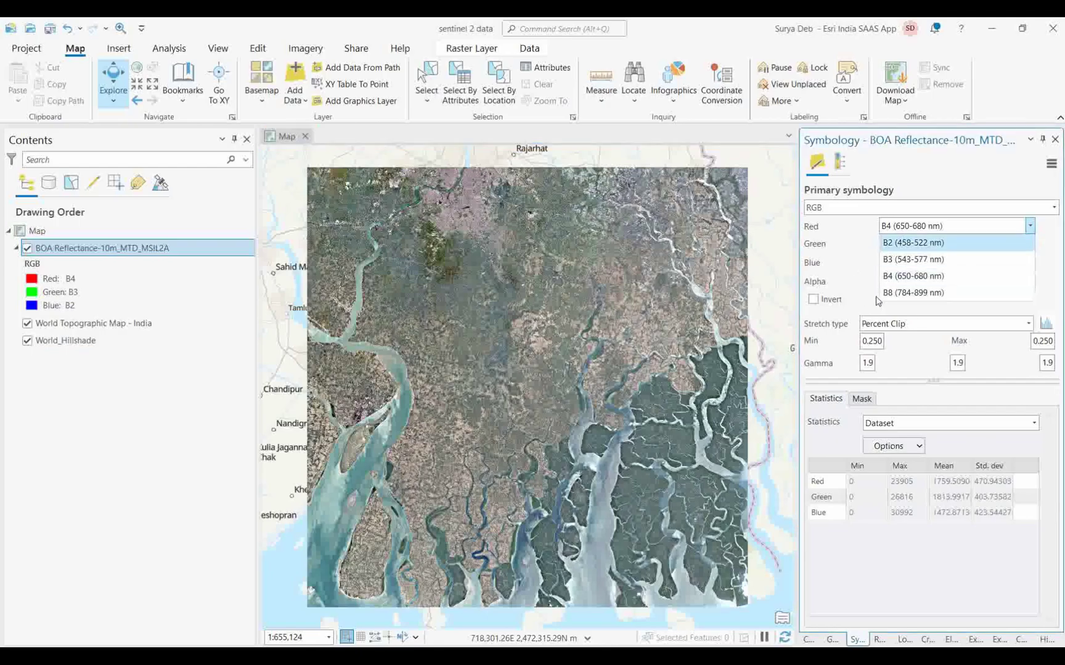
left_click(916, 177)
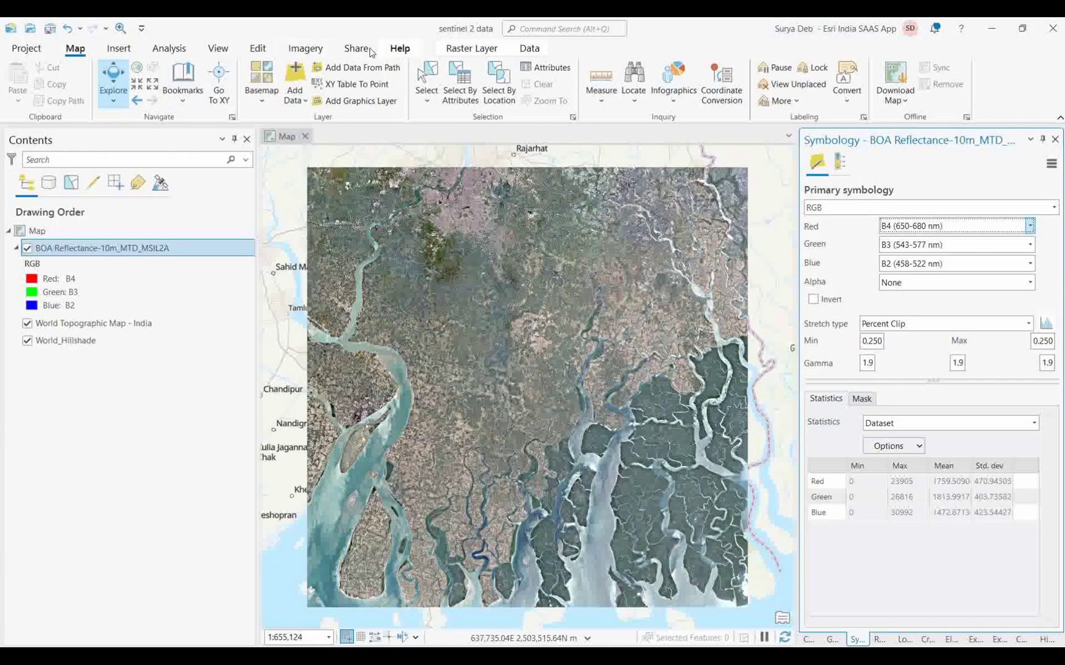
left_click(300, 53)
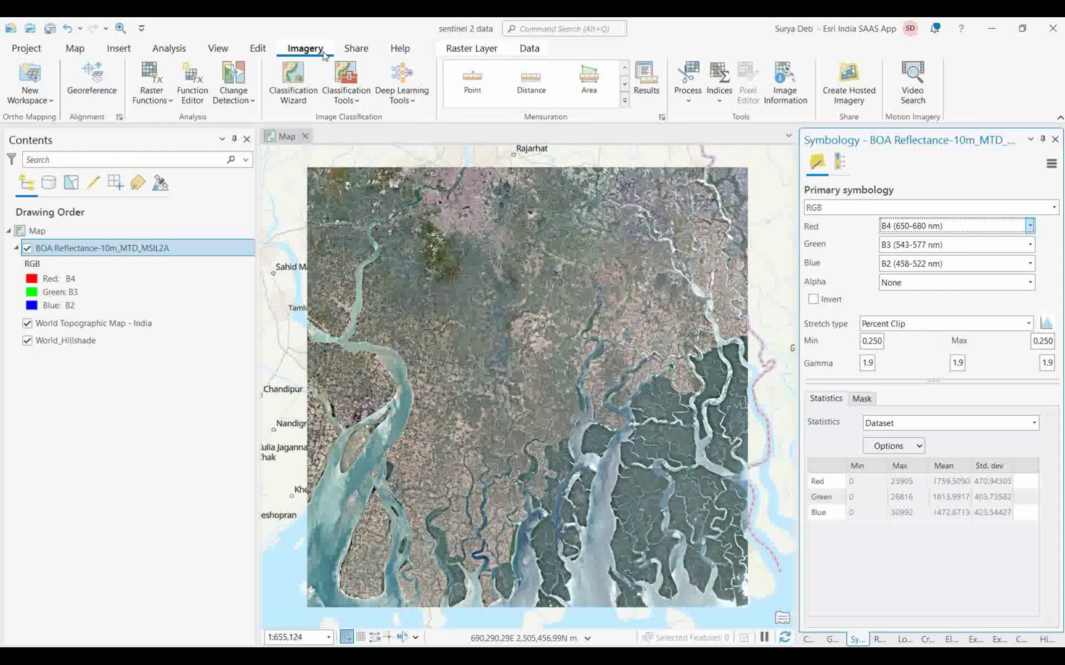
left_click(463, 54)
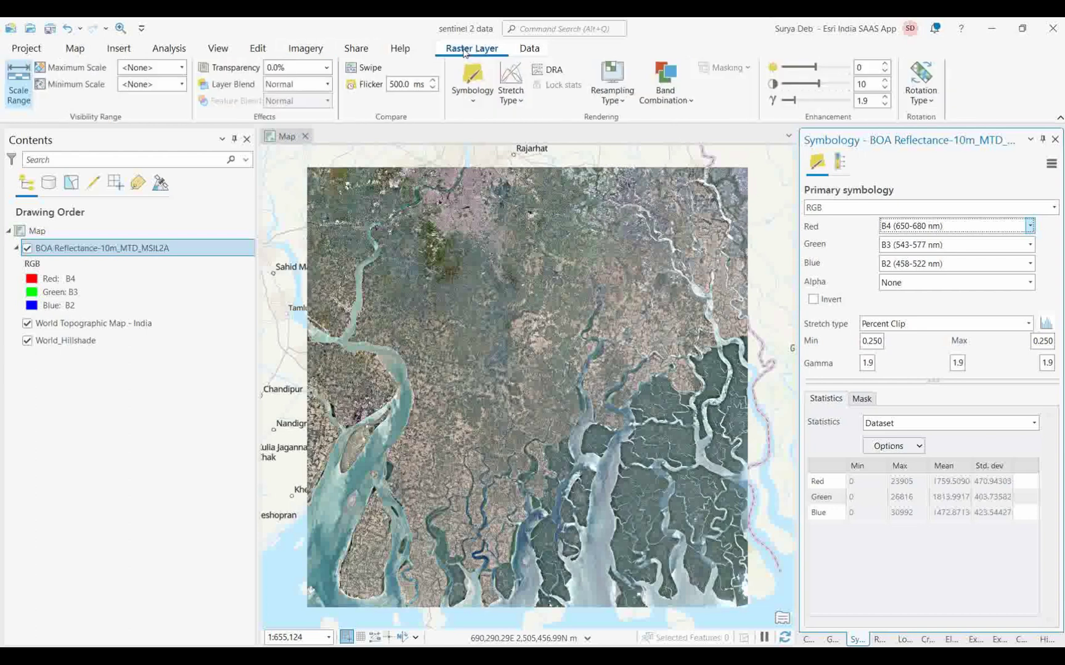
left_click(666, 102)
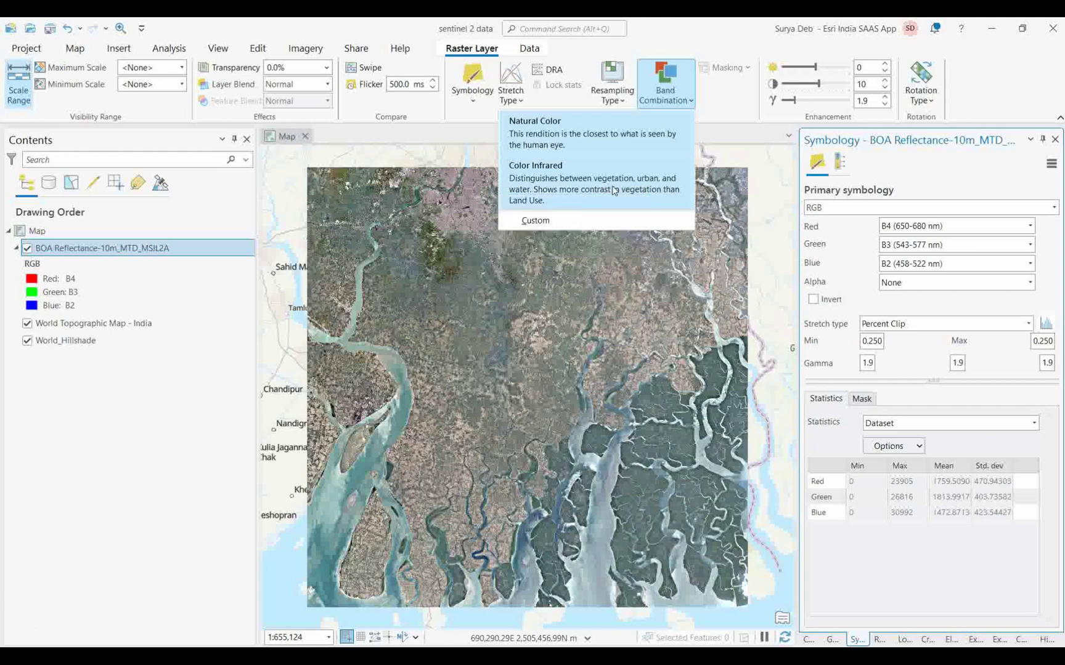
left_click(614, 190)
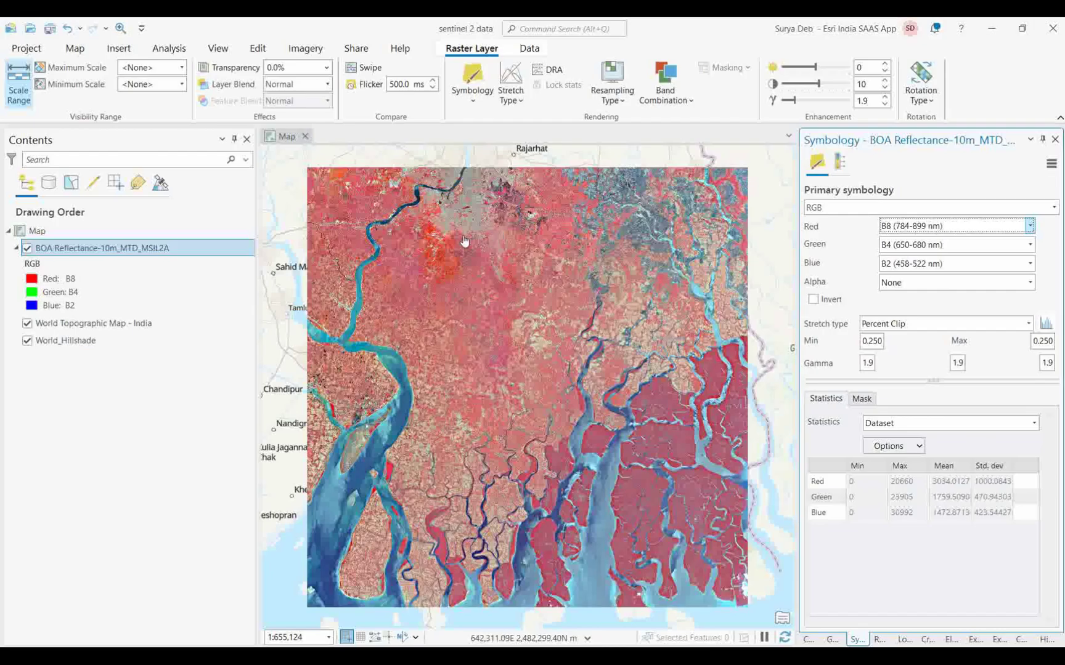
Examine the vegetation and built-up areas in the northern part of the color infrared image at several scales
scroll(465, 227, "up", 3)
scroll(503, 300, "up", 2)
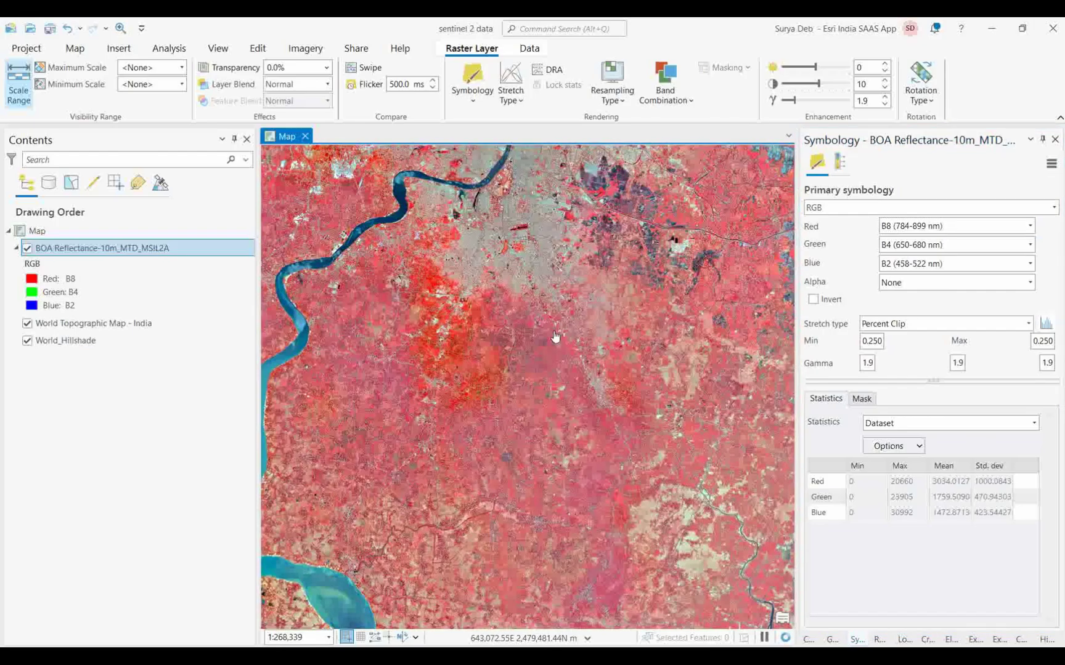
scroll(524, 311, "up", 4)
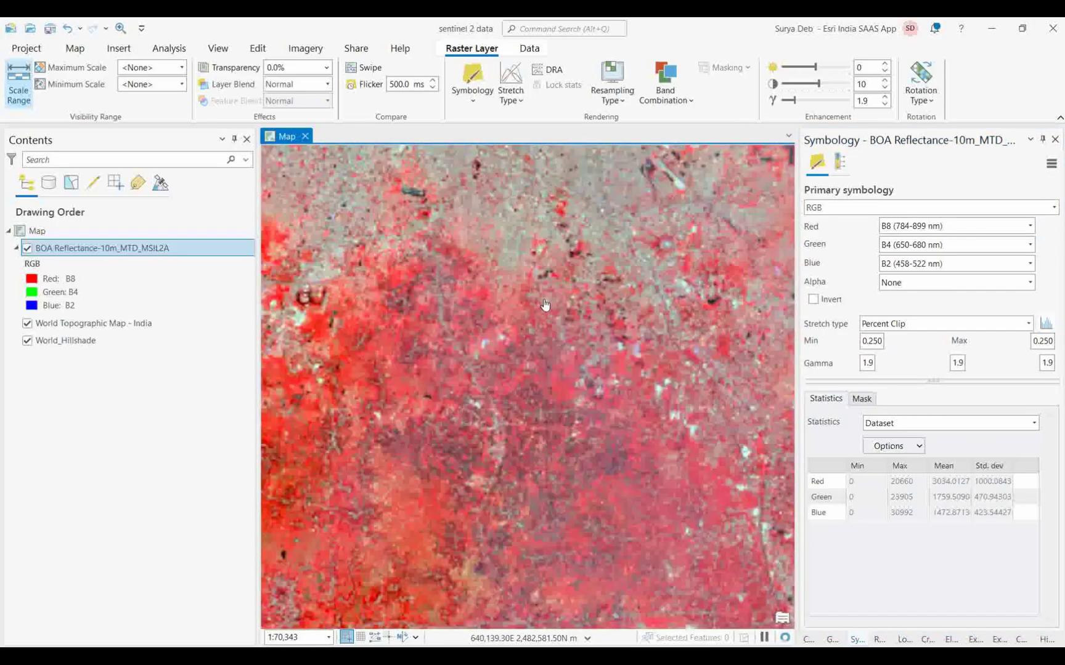
scroll(529, 318, "up", 2)
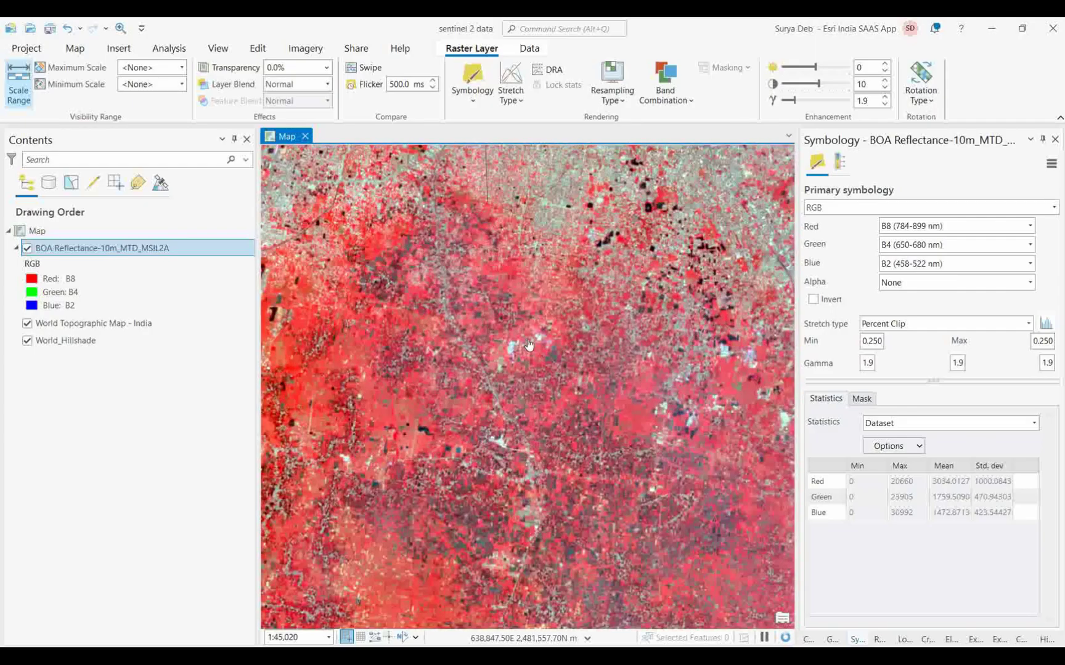
scroll(474, 368, "up", 4)
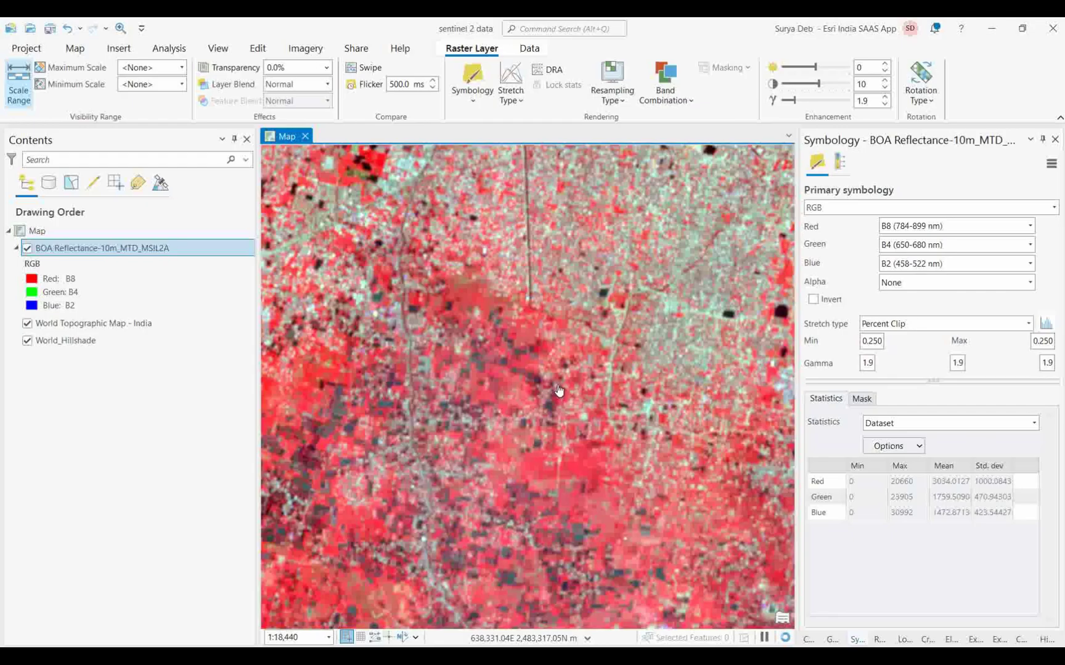
scroll(559, 390, "down", 2)
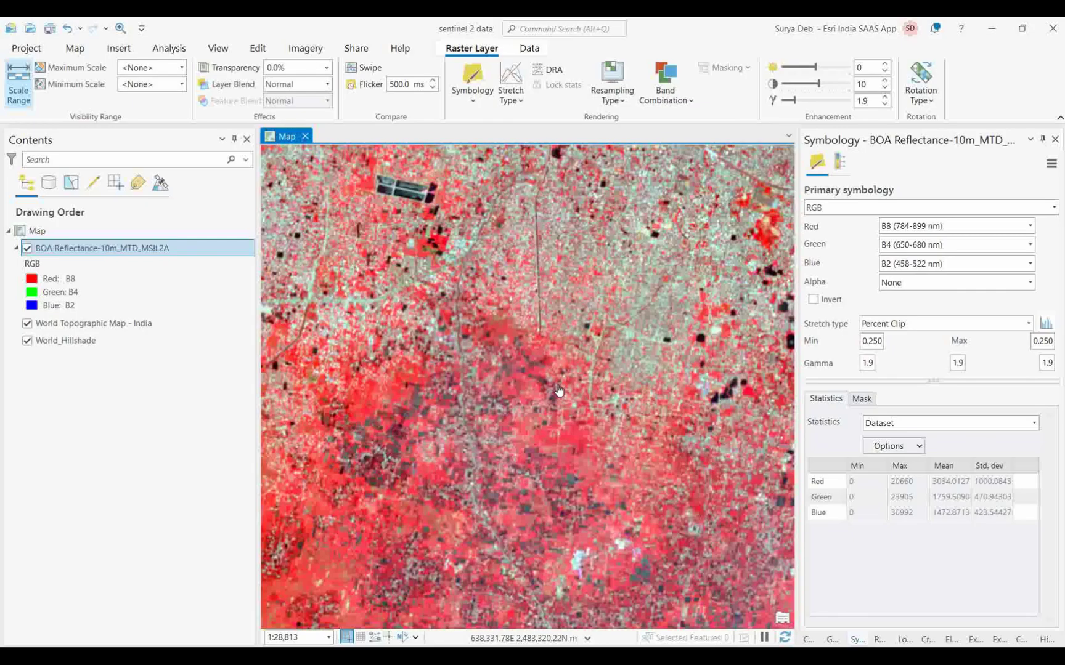
scroll(558, 390, "up", 2)
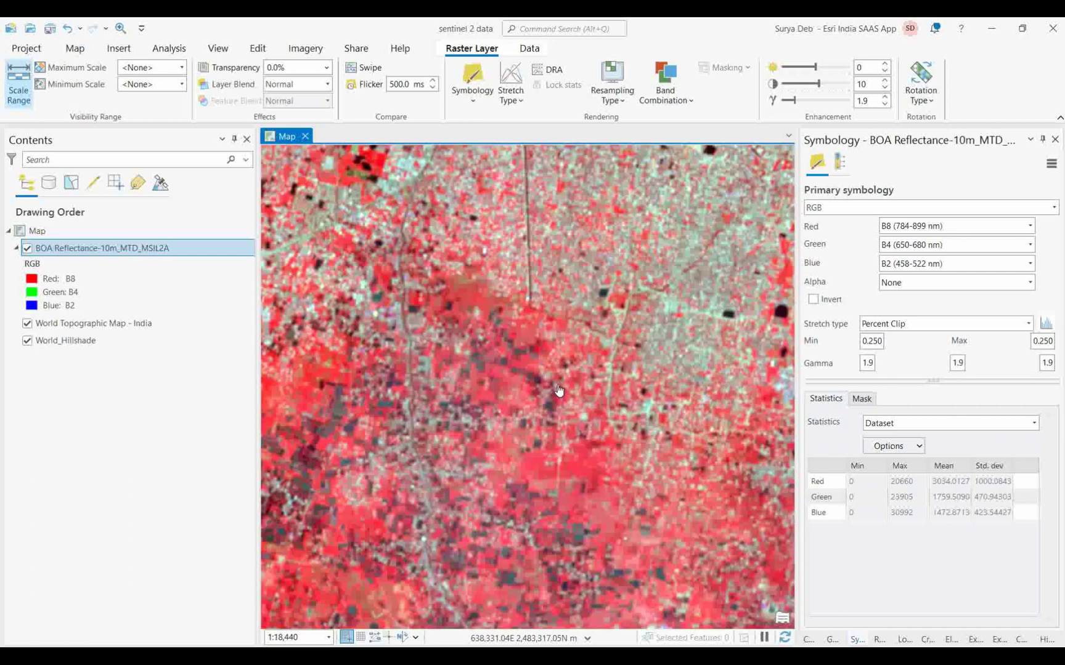
scroll(558, 390, "up", 2)
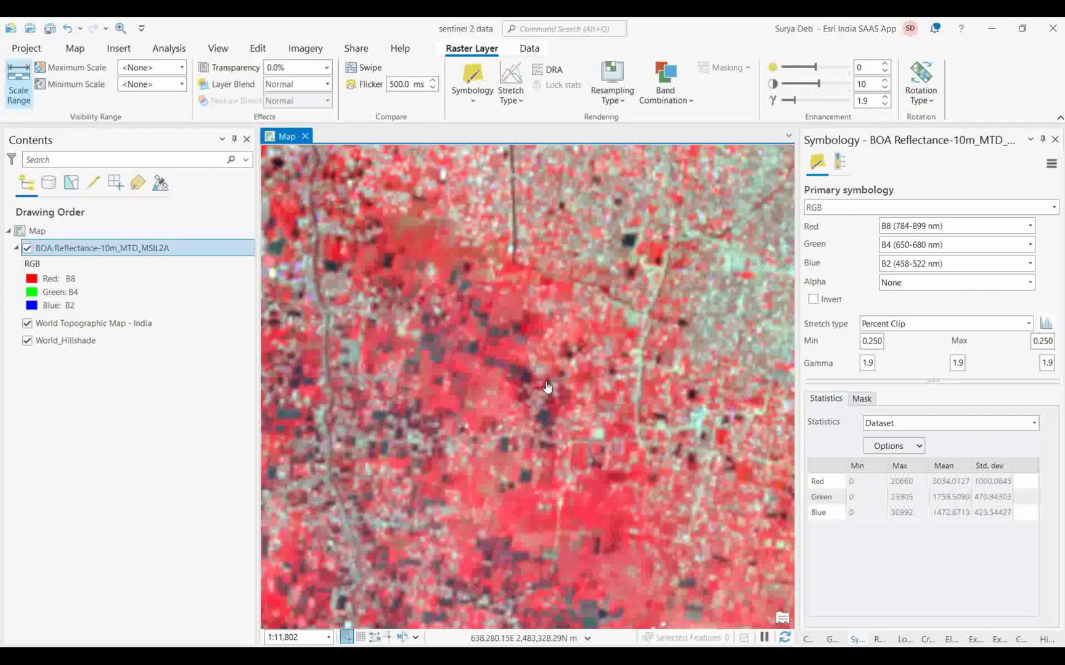
scroll(557, 348, "down", 2)
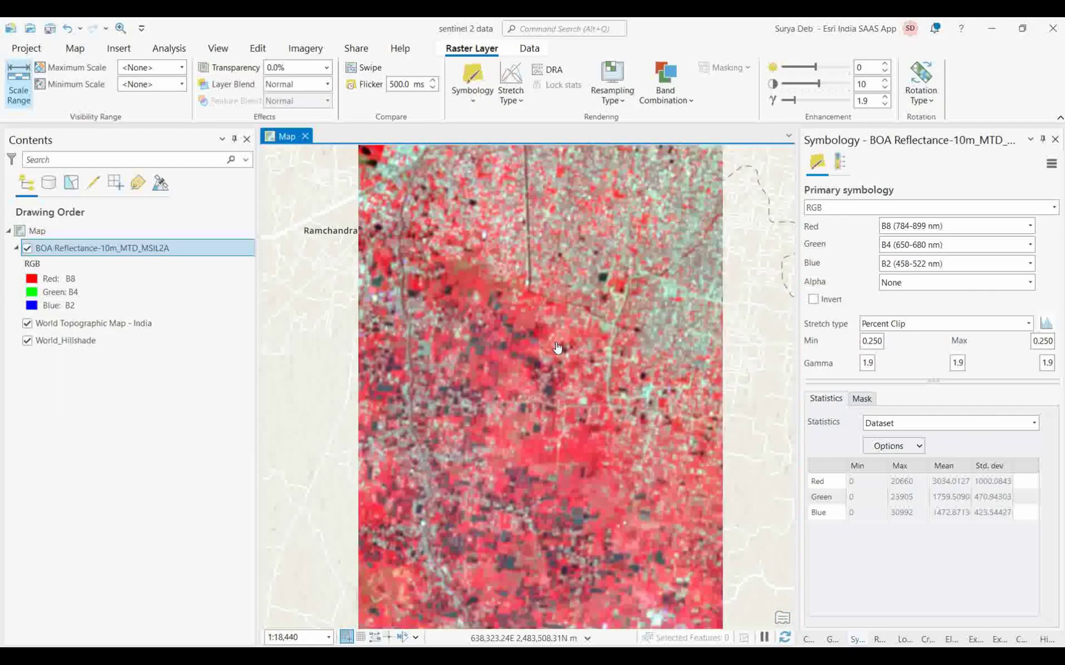
scroll(557, 348, "down", 2)
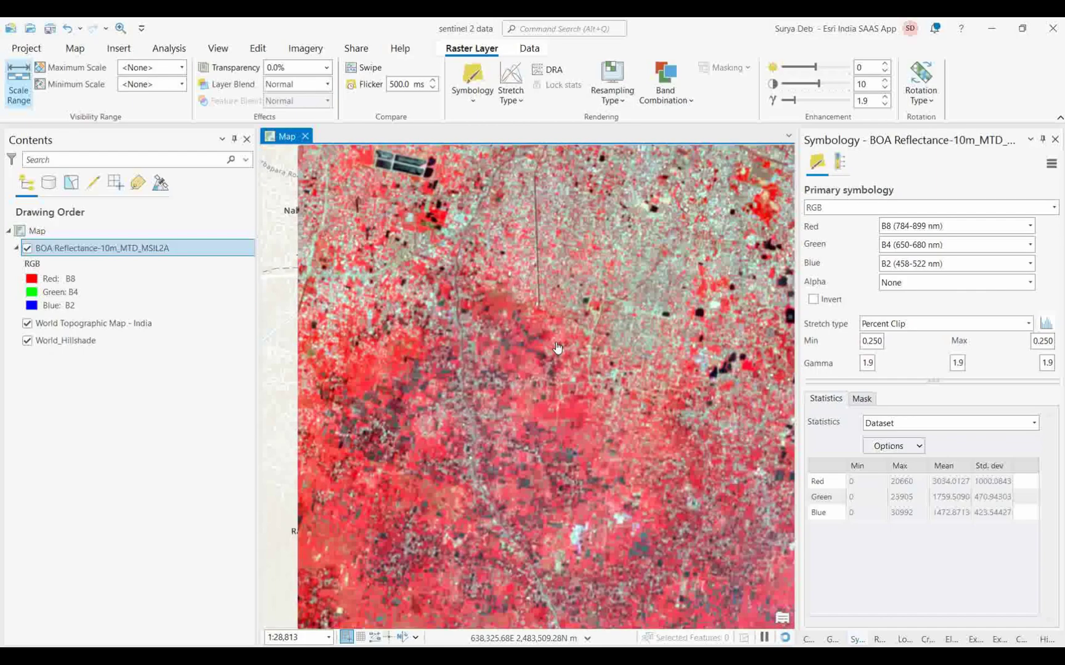
Examine the fields to the south and the ponds and wetlands east of the city in the color infrared image
left_click_drag(504, 519, 476, 304)
left_click_drag(555, 481, 455, 345)
left_click_drag(509, 558, 510, 453)
scroll(533, 453, "down", 2)
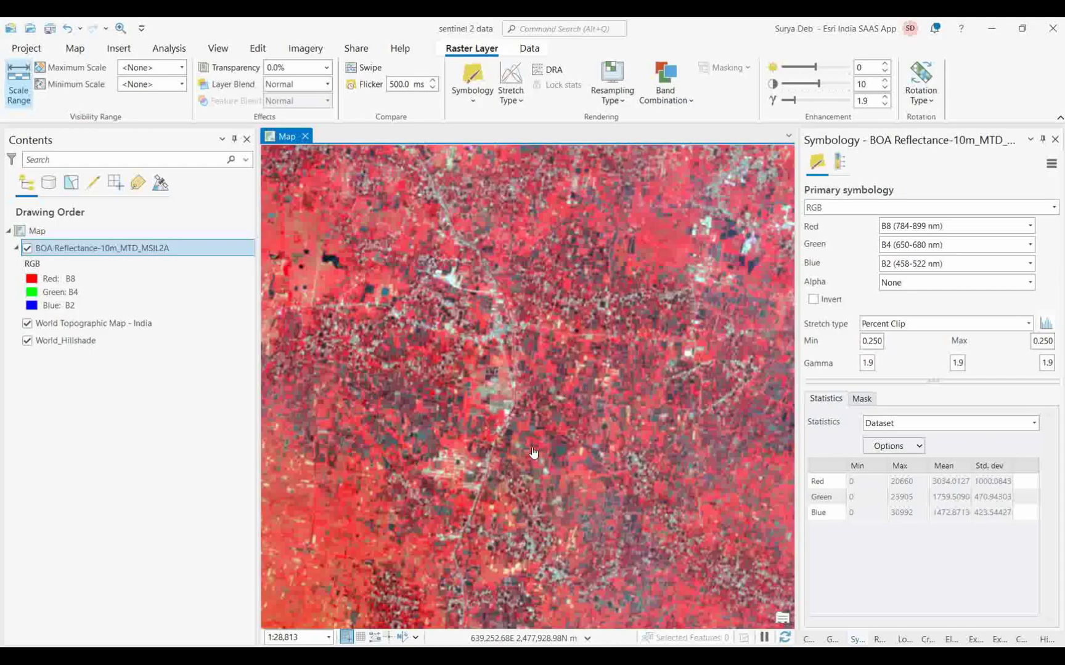
scroll(534, 453, "down", 3)
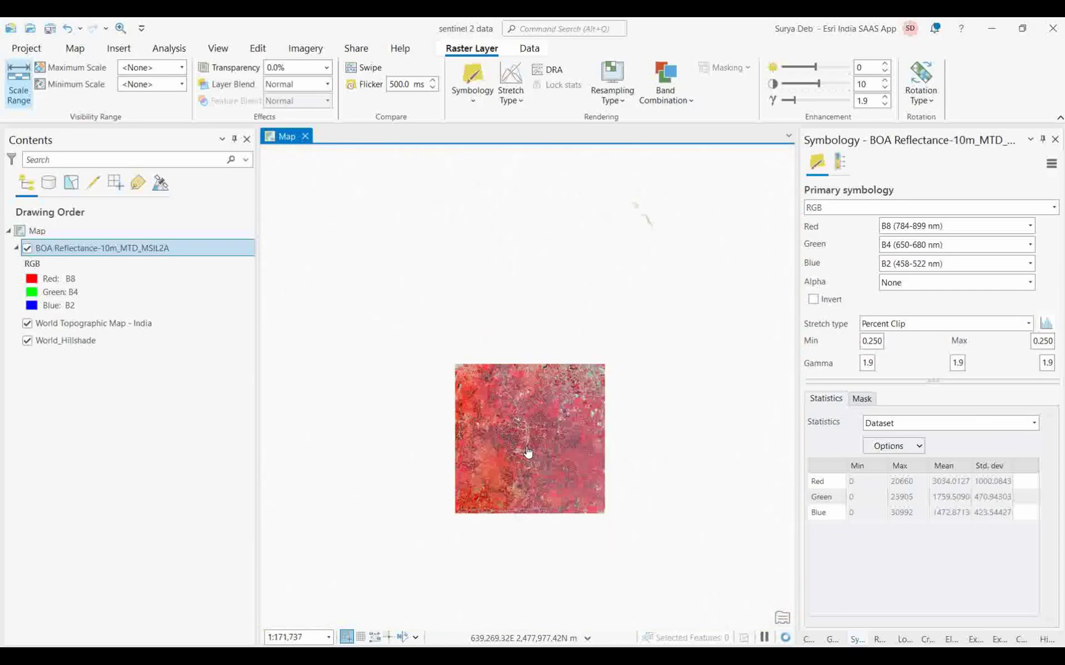
scroll(573, 314, "up", 3)
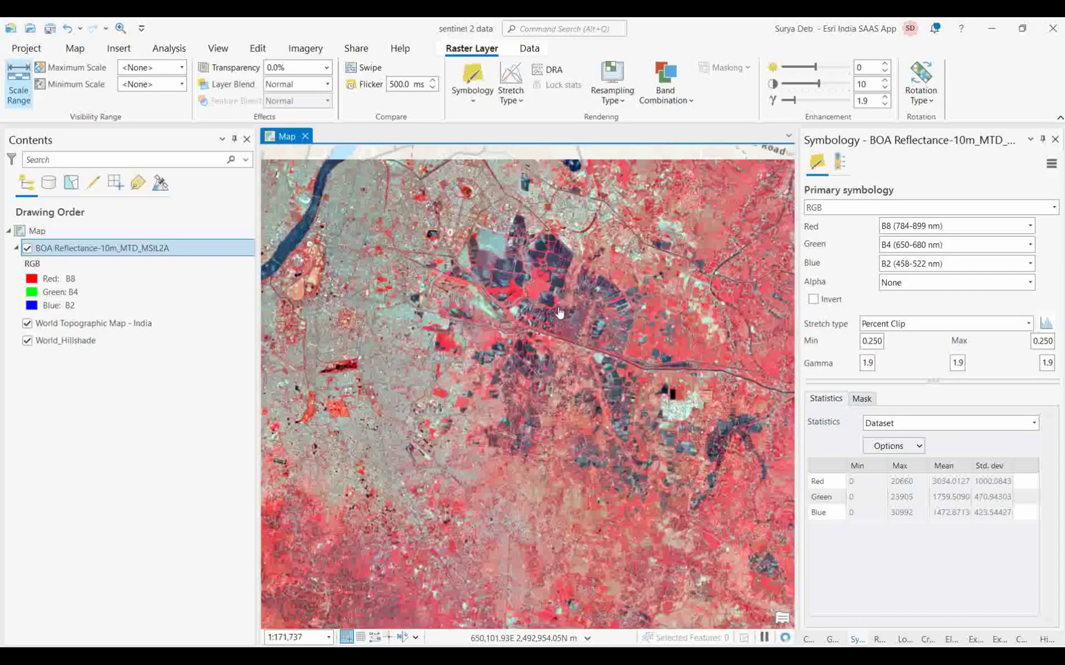
left_click_drag(467, 350, 506, 393)
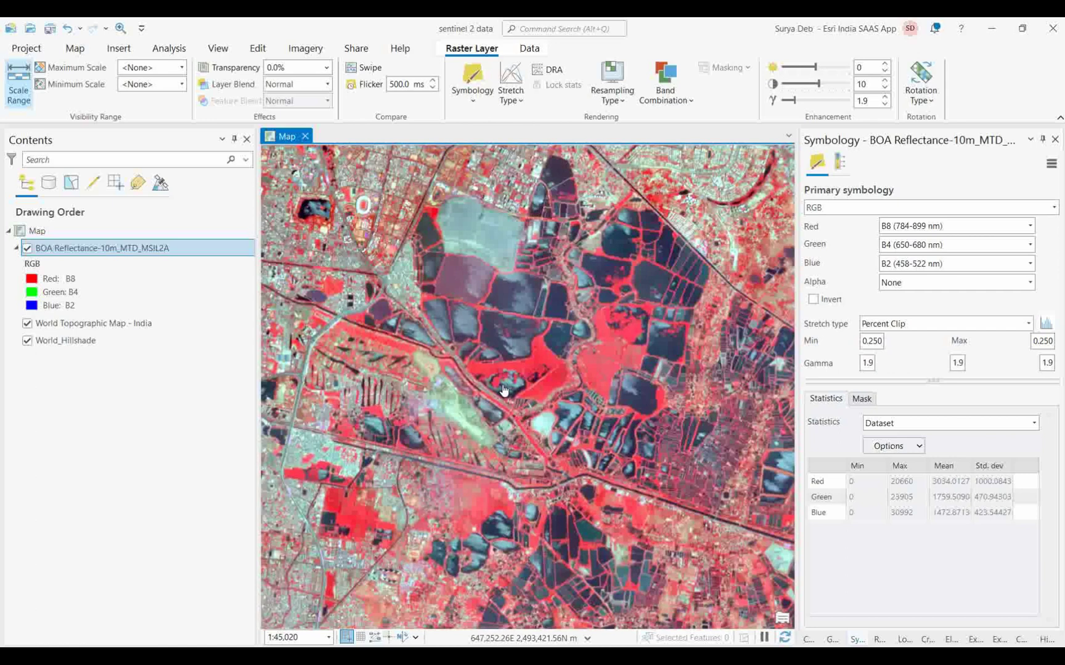
left_click_drag(424, 395, 459, 385)
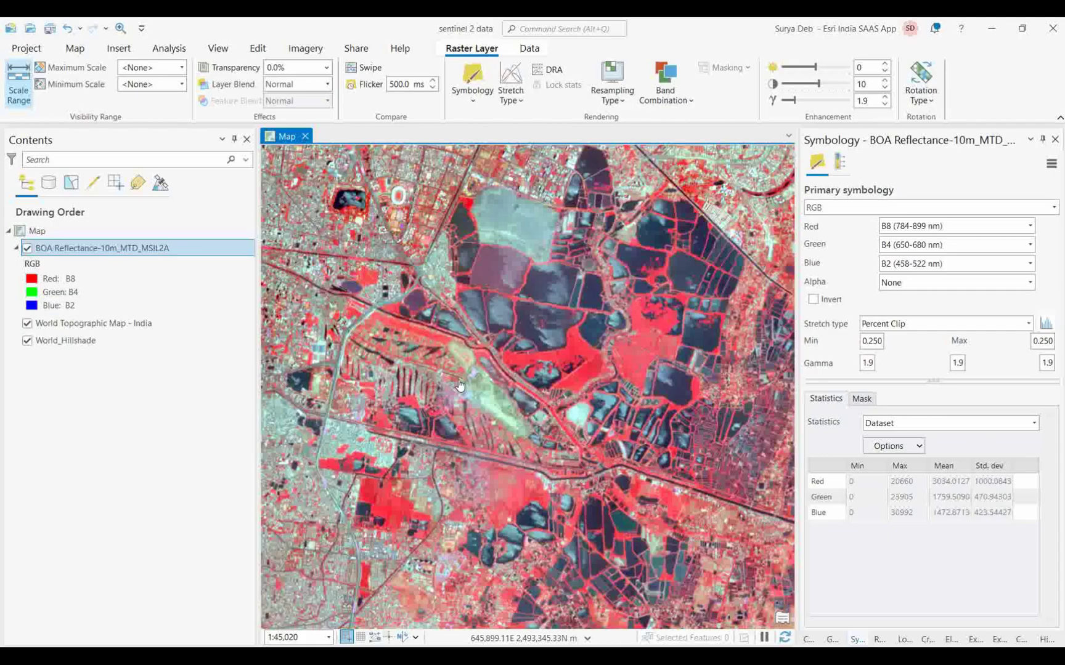
Search the raster functions for "compo" and open the Composite Bands function
left_click(300, 51)
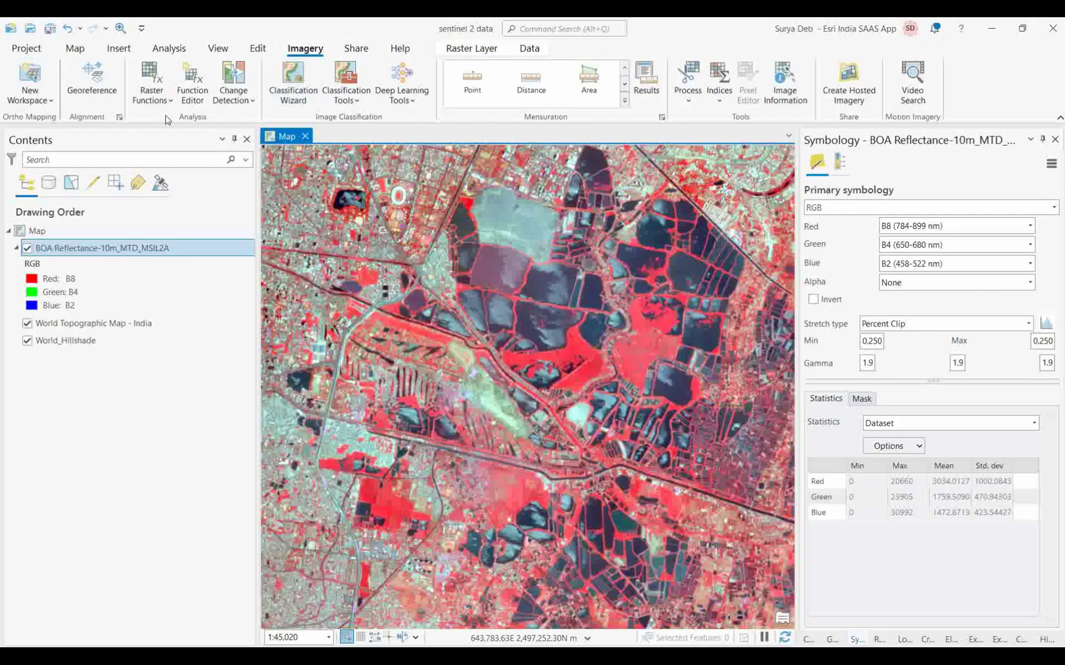
left_click(157, 86)
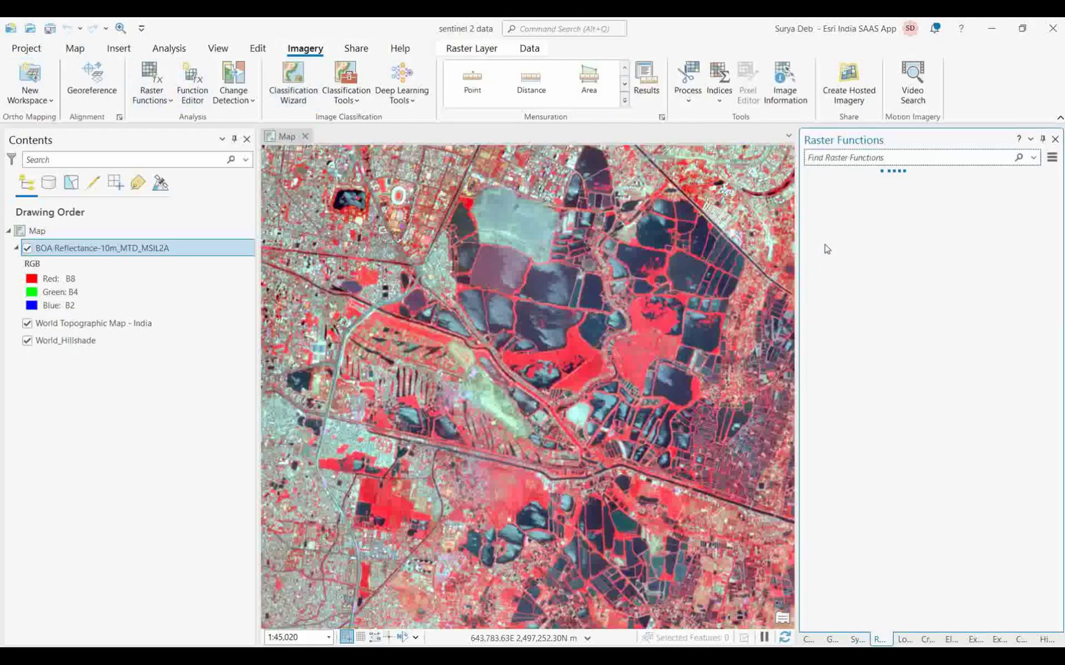
left_click(866, 158)
type("compo")
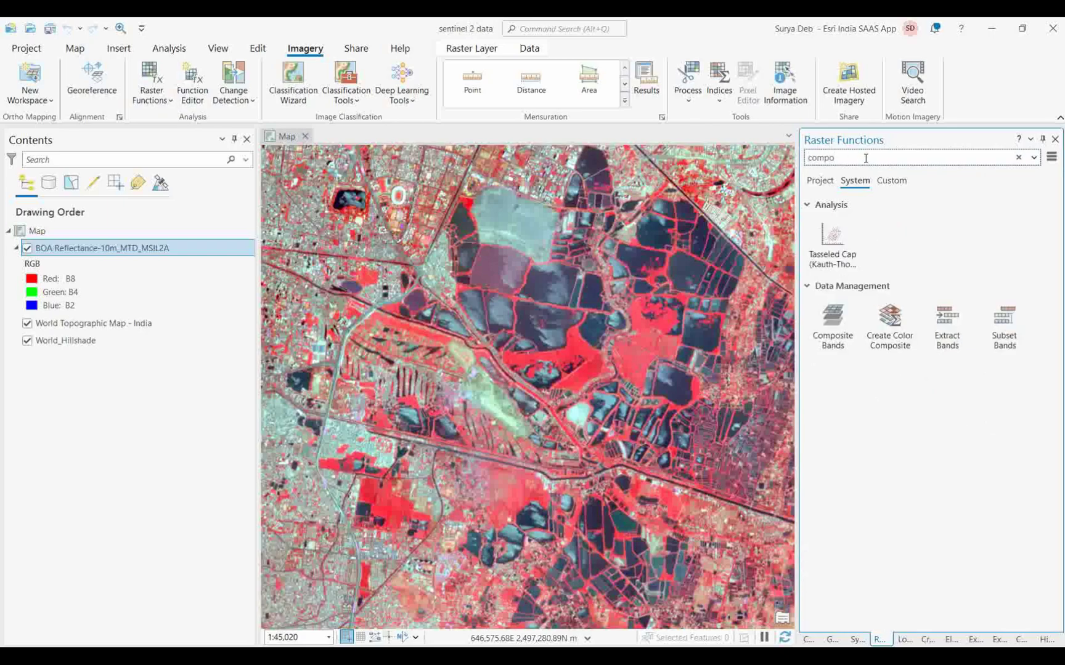
left_click(834, 329)
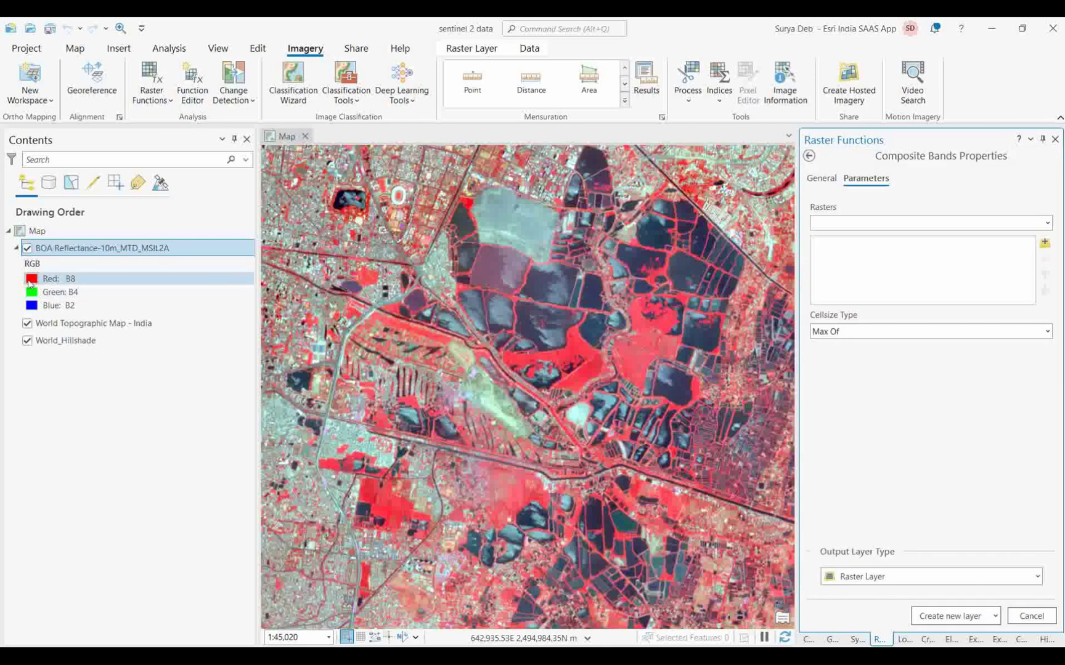
Check which bands the BOA Reflectance layer offers for the red channel and return to the Composite Bands parameters
left_click(30, 281)
left_click(1030, 227)
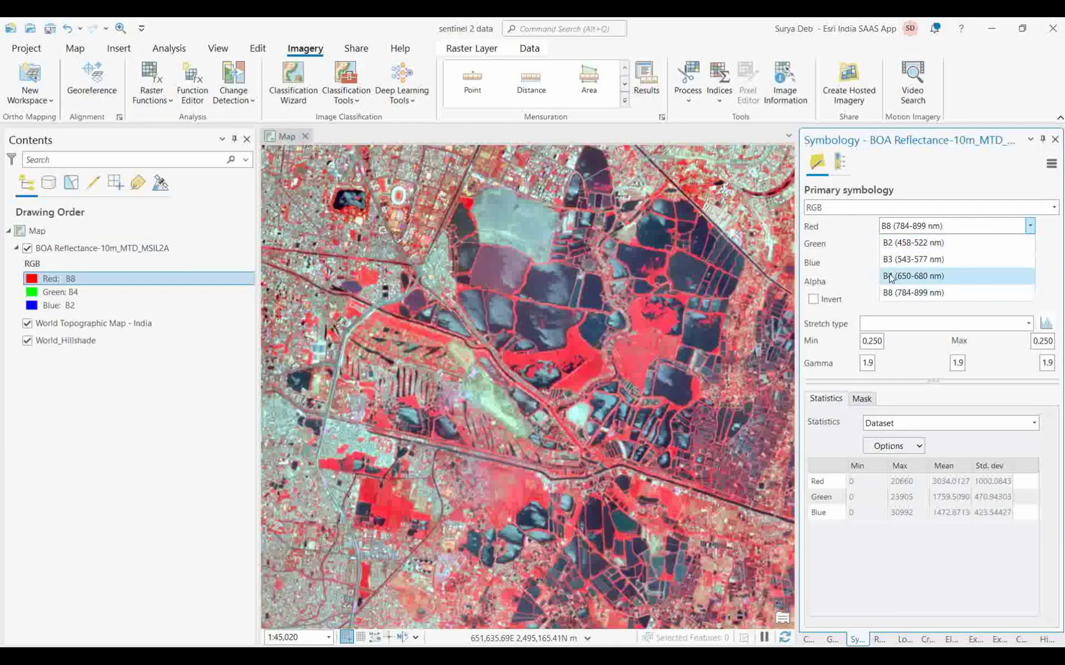
left_click(906, 173)
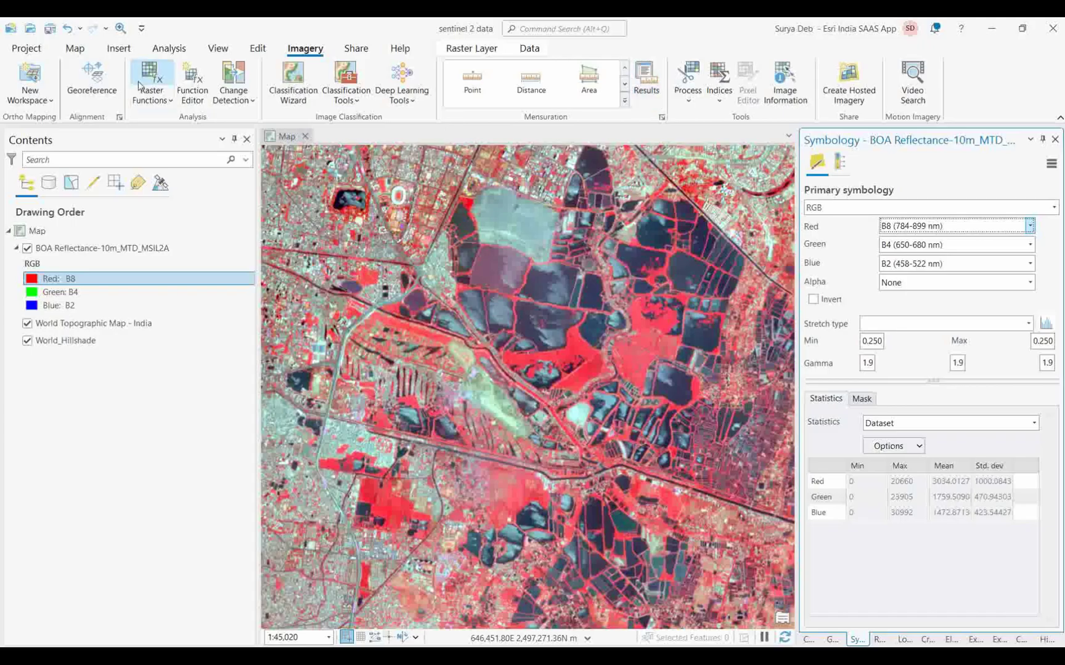
left_click(155, 90)
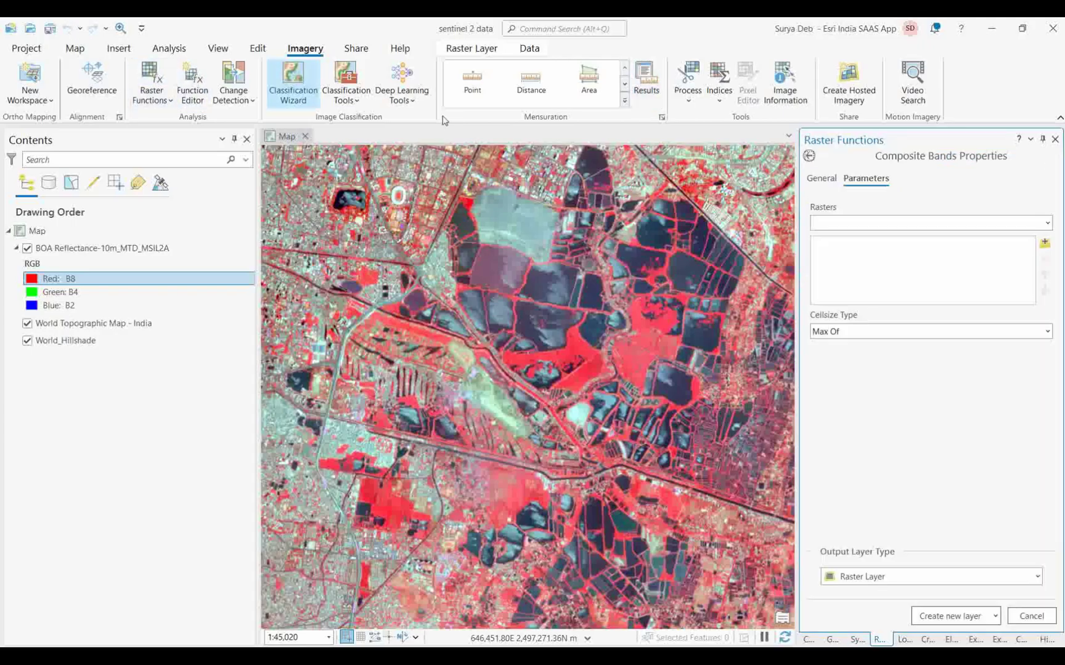
Start browsing for the Composite Bands input rasters and open the "My lecture topic" folder on drive E
left_click(1045, 244)
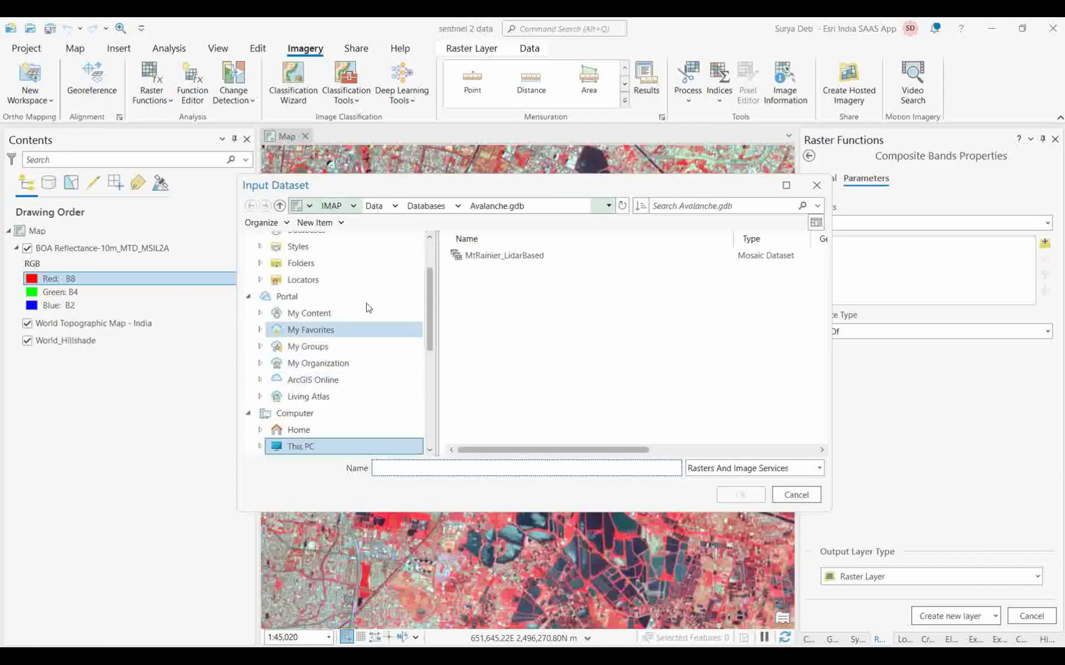
left_click(307, 448)
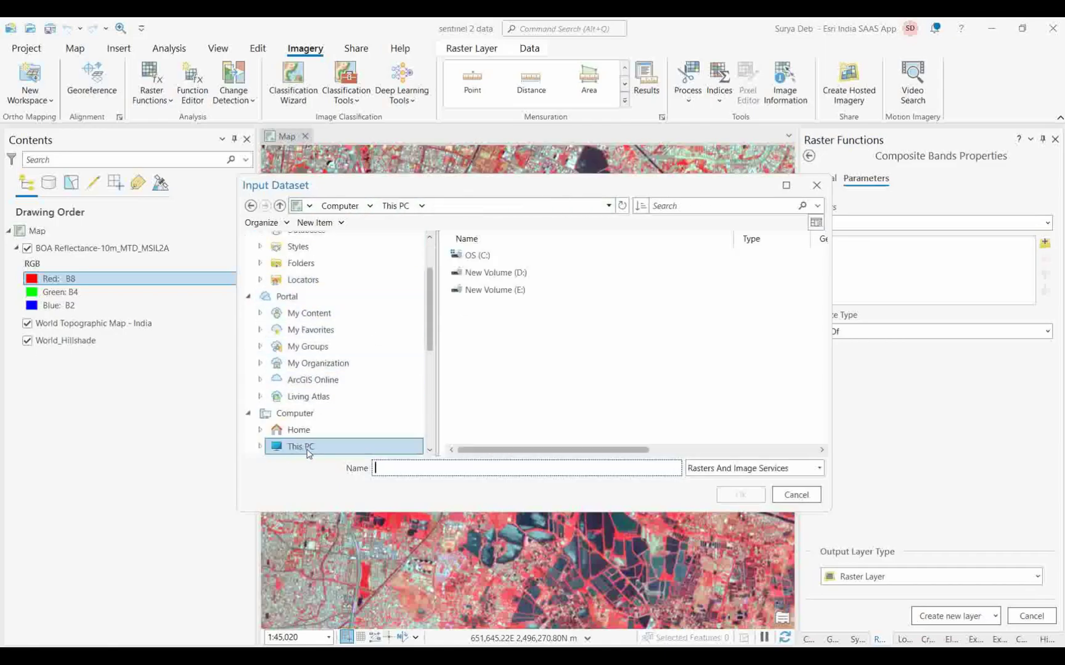
double_click(484, 289)
scroll(516, 333, "down", 2)
scroll(505, 339, "up", 2)
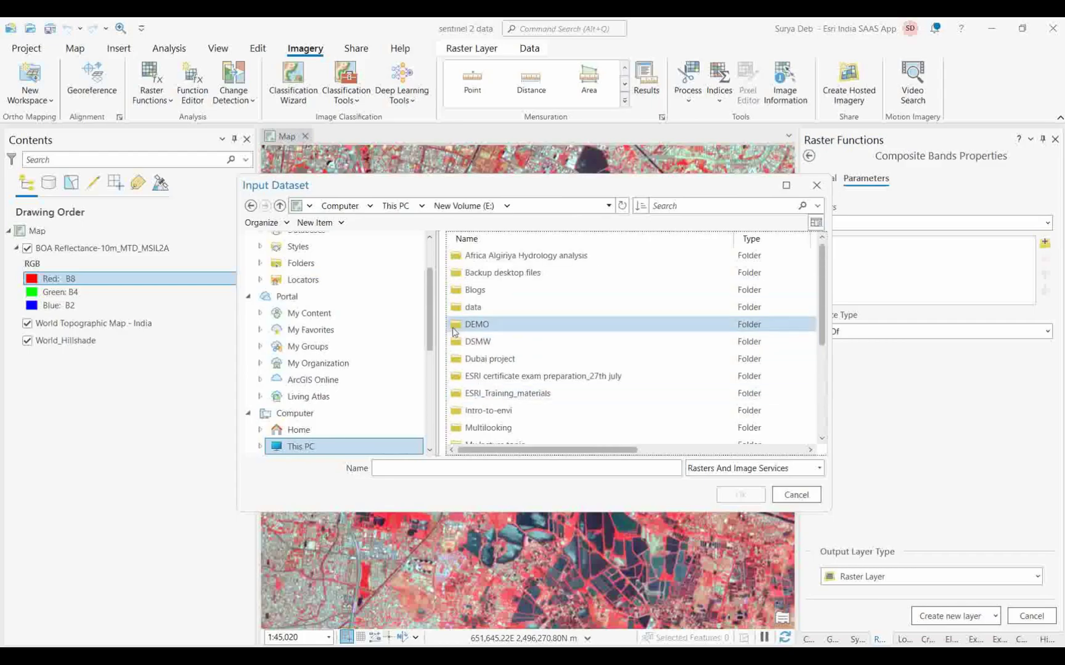
left_click(476, 343)
left_click(499, 431)
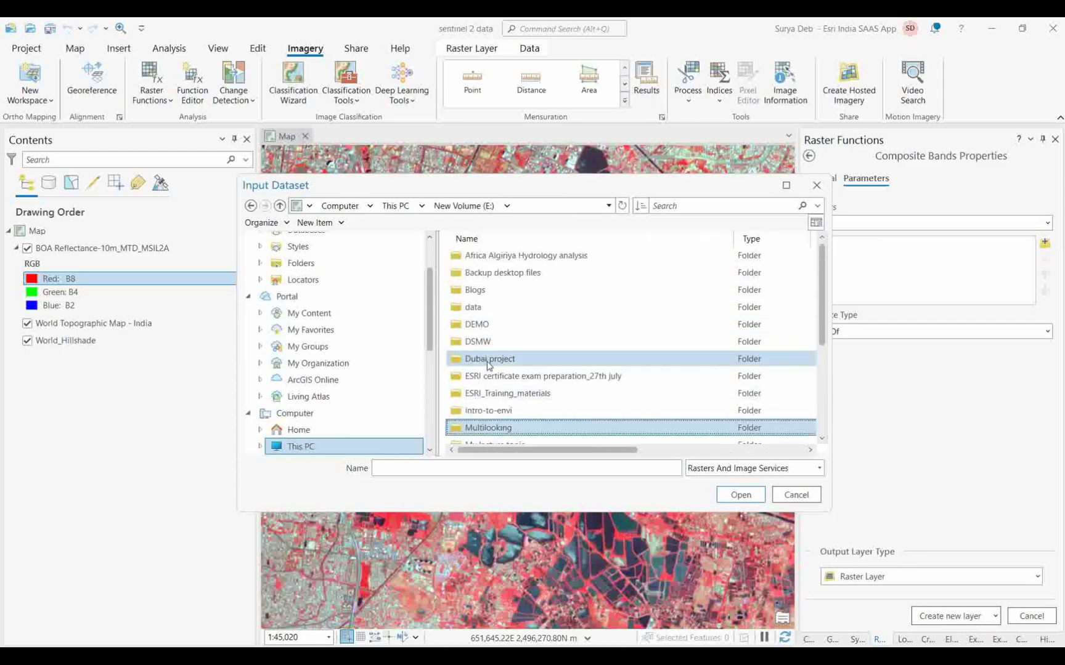
scroll(499, 397, "down", 1)
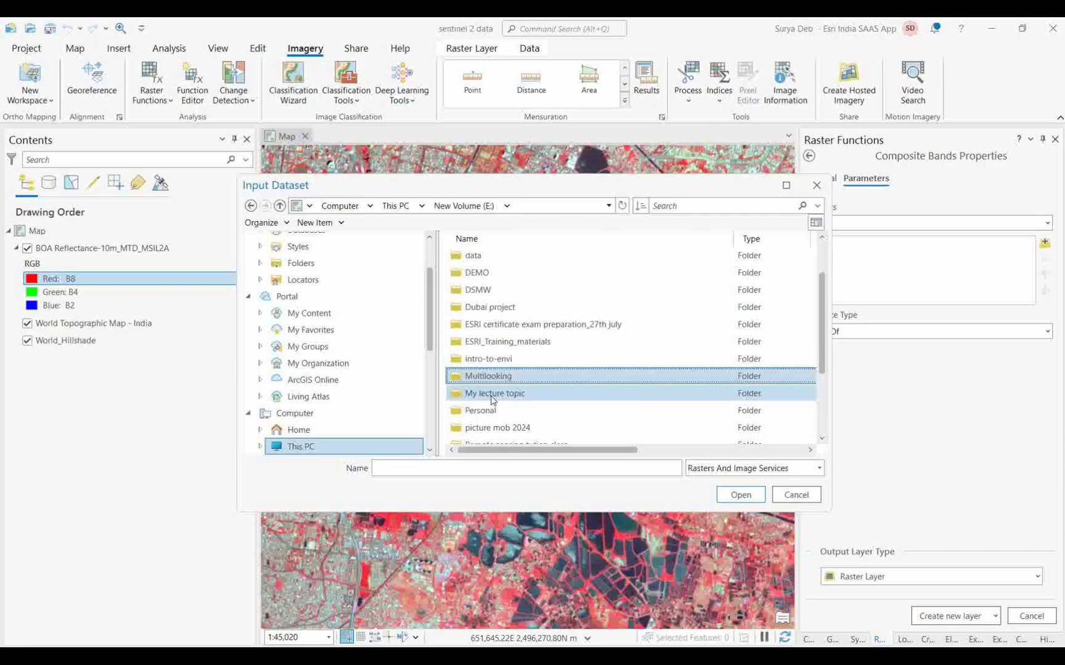
double_click(499, 397)
Open the "sentinel 2 data" folder and the nested T45QXE product folders within it
scroll(504, 351, "down", 2)
scroll(511, 382, "up", 2)
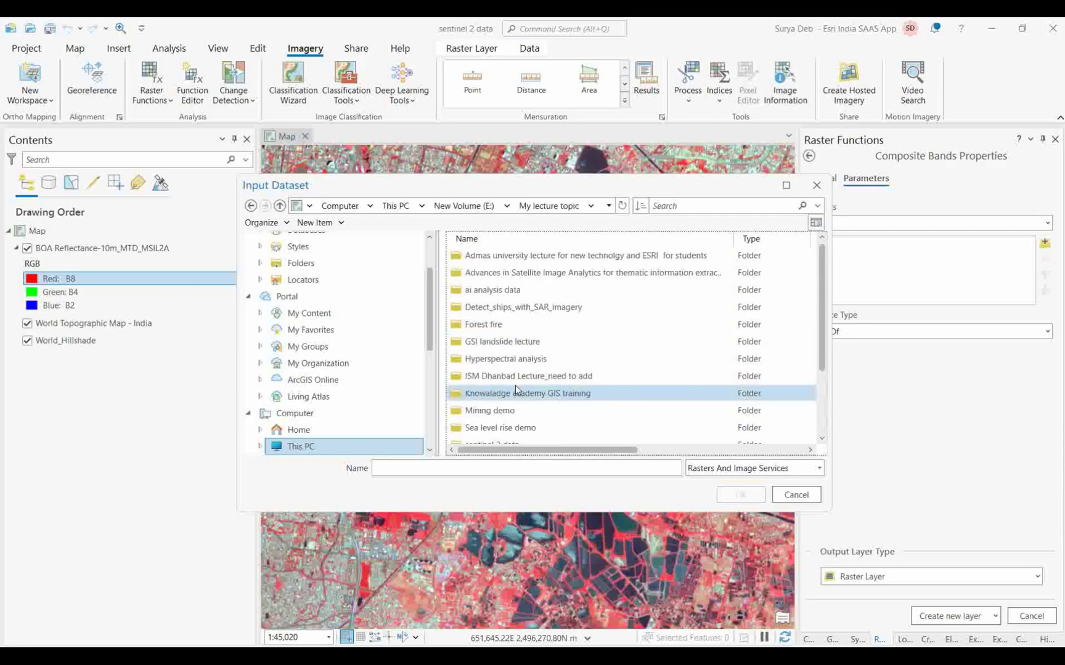
scroll(493, 419, "down", 1)
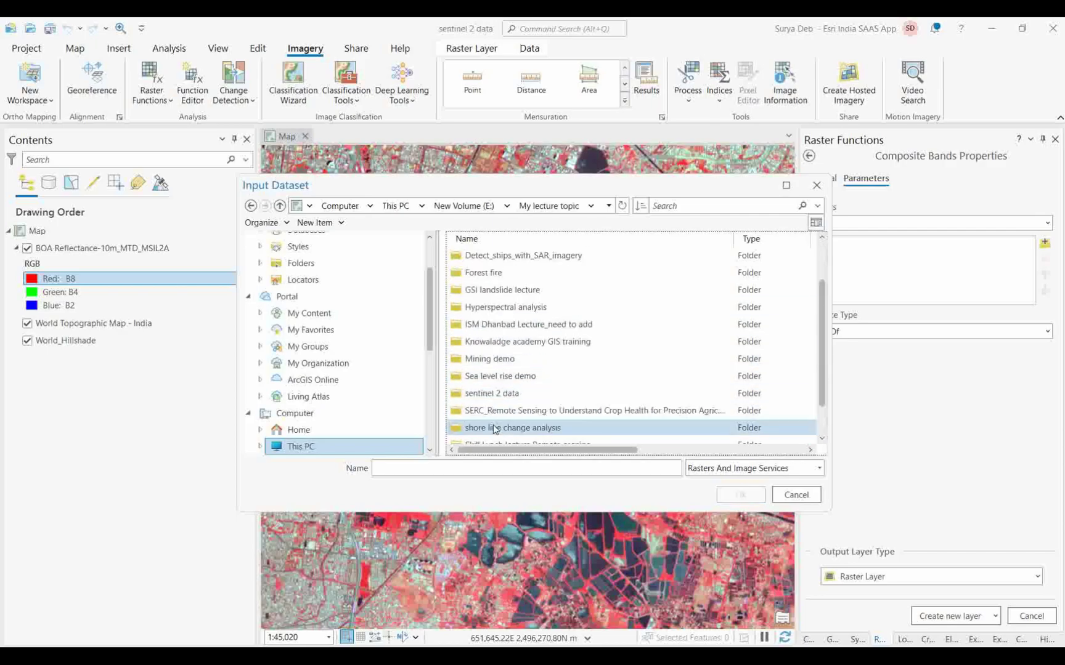
left_click(491, 398)
double_click(491, 398)
double_click(494, 255)
left_click(496, 260)
double_click(496, 260)
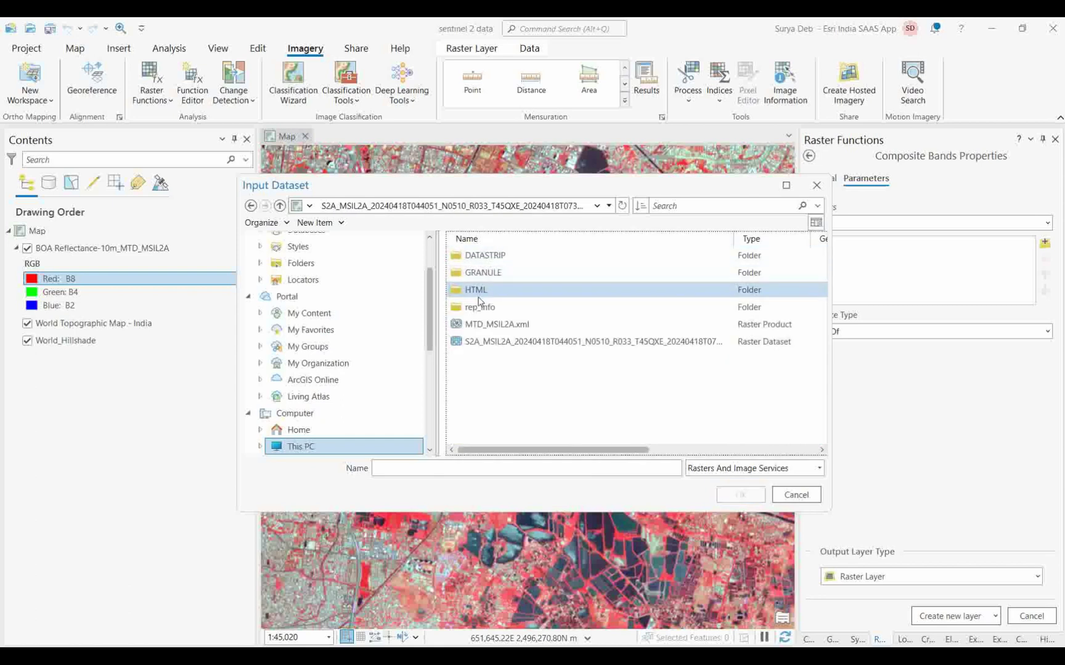
Open the GRANULE folder, its L2A_T45QXE subfolder and IMG_DATA, and look into the R20m band folder
double_click(486, 273)
left_click(498, 256)
double_click(497, 256)
left_click(491, 273)
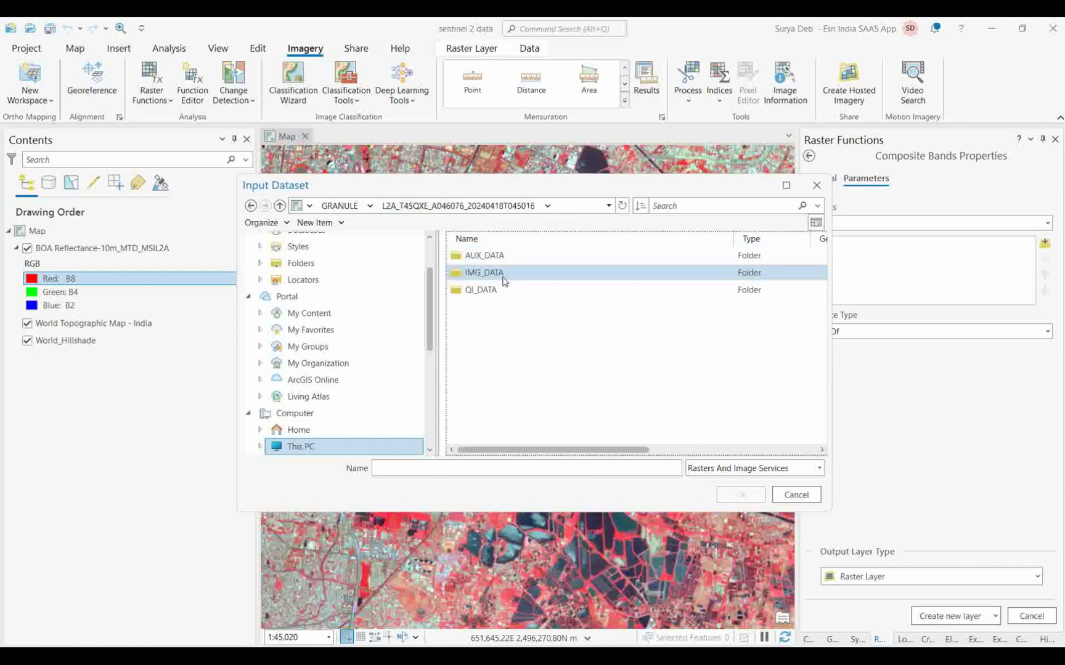
double_click(491, 273)
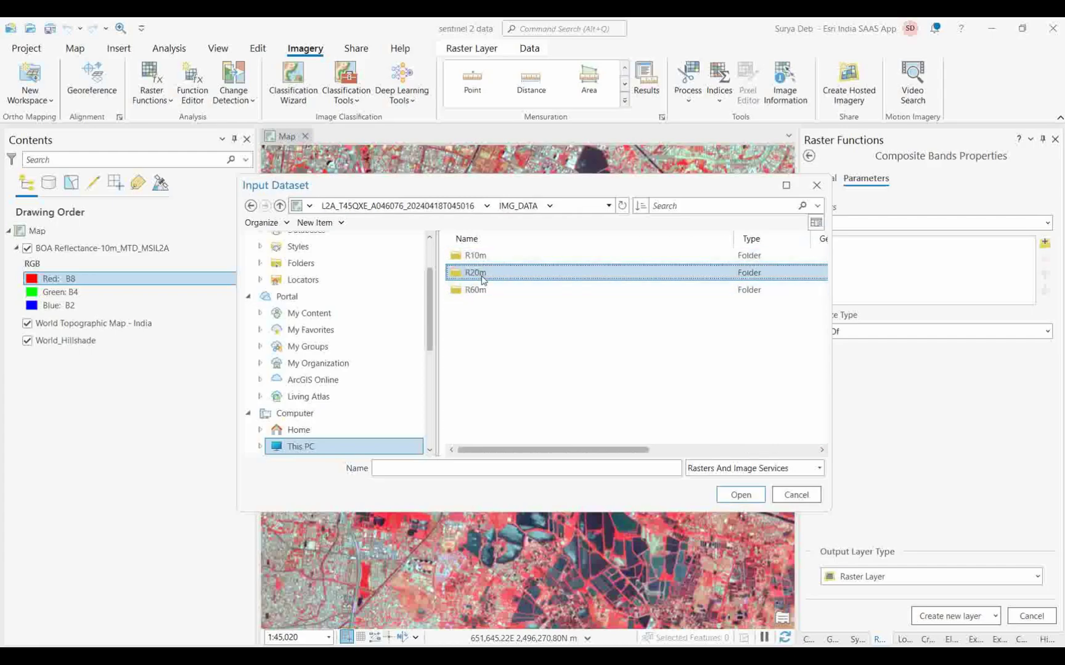
double_click(482, 276)
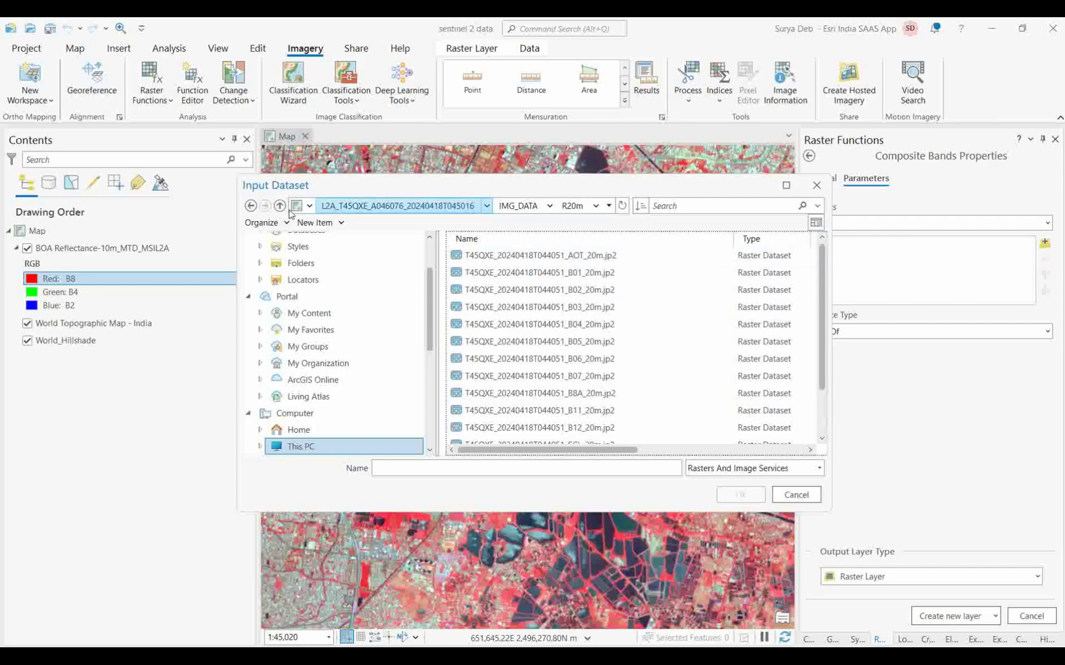
Leave the R20m band folder and open the R10m folder in IMG_DATA
left_click(250, 206)
double_click(475, 255)
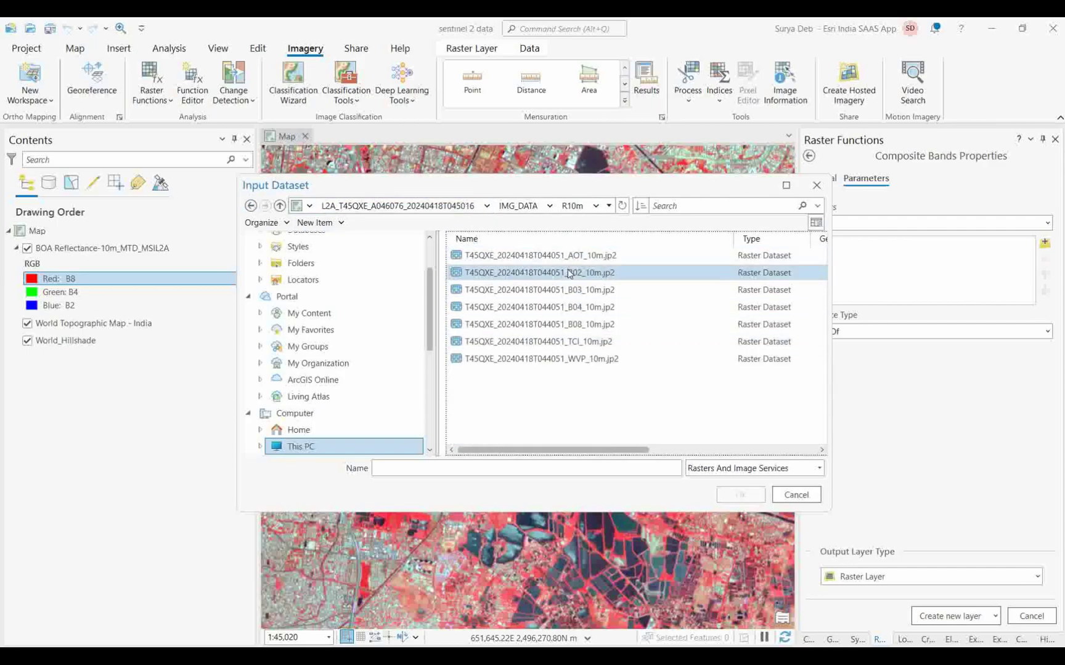
Add the 10 m B08, B04, B02 and AOT rasters as inputs for Composite Bands
left_click(579, 325)
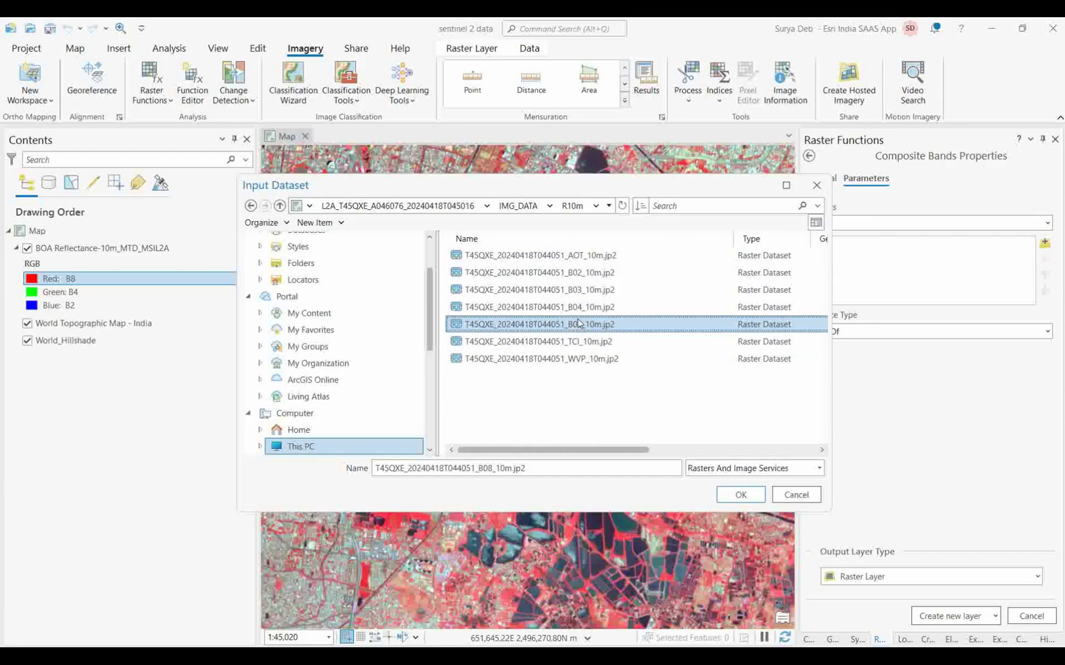
left_click(579, 308, "ctrl")
left_click(580, 272, "ctrl")
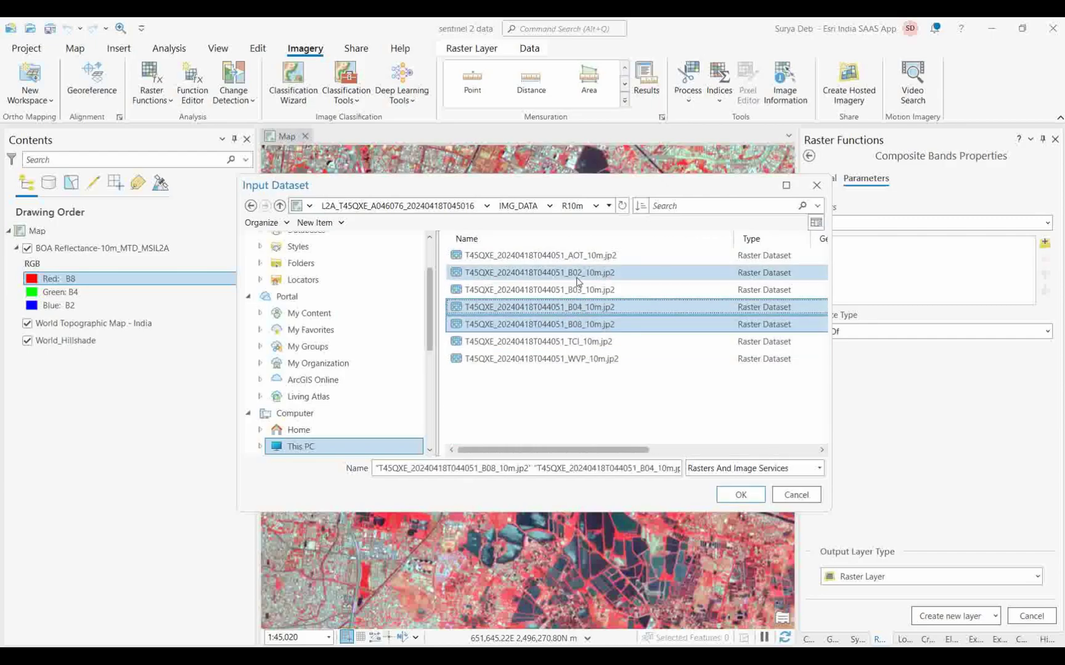
left_click(579, 255, "ctrl")
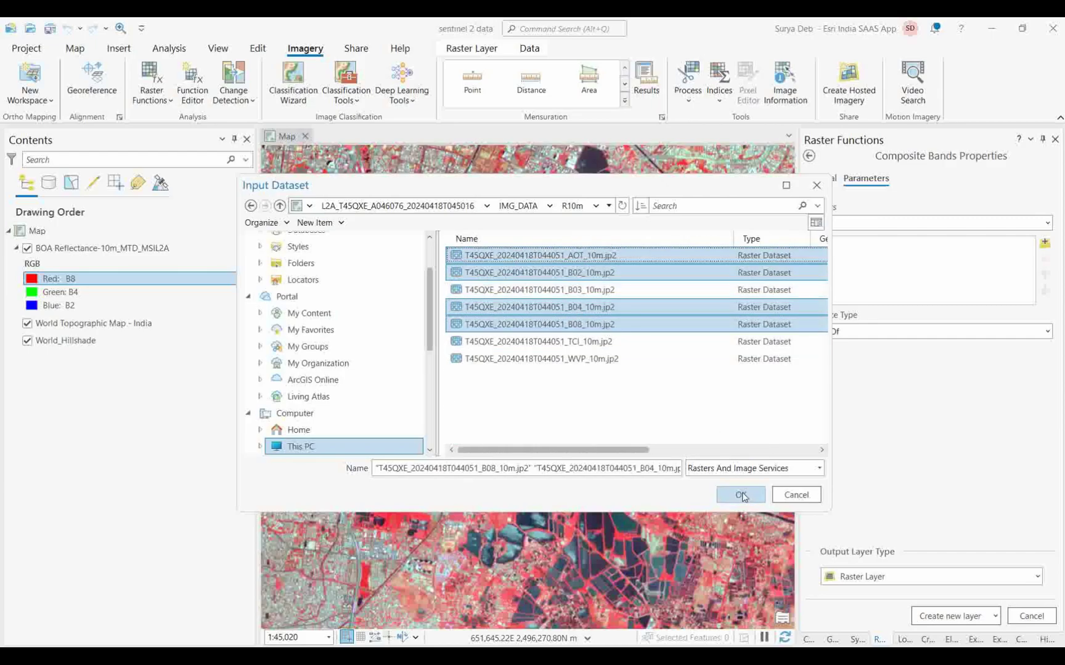
left_click(741, 495)
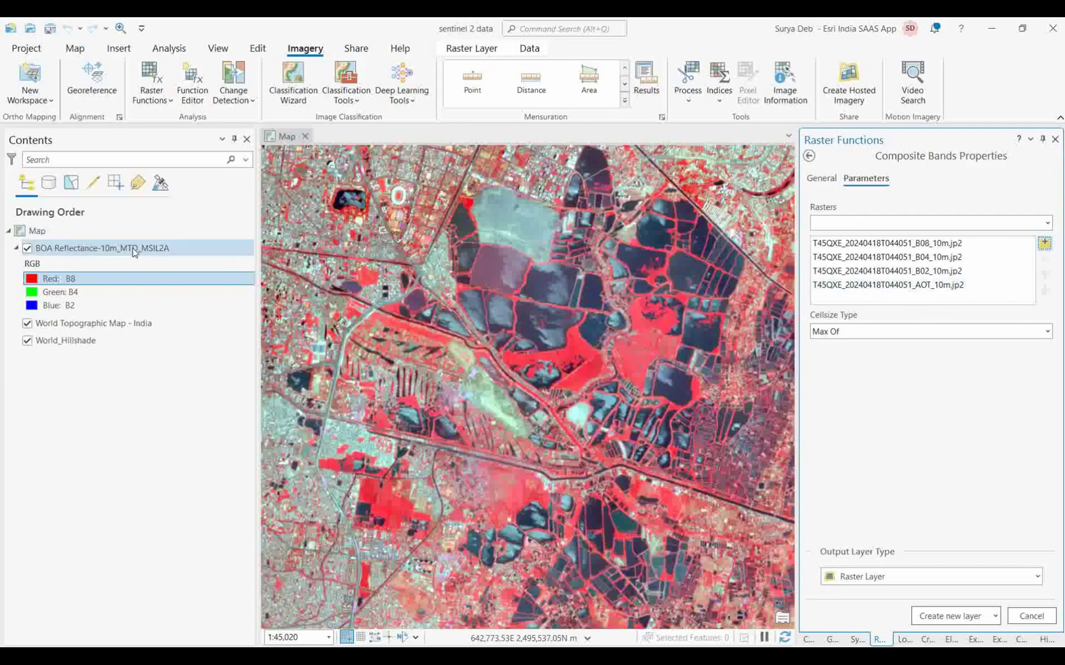
Check the BOA Reflectance layer's band choices for the red channel again, and return to the Composite Bands parameters
left_click(31, 279)
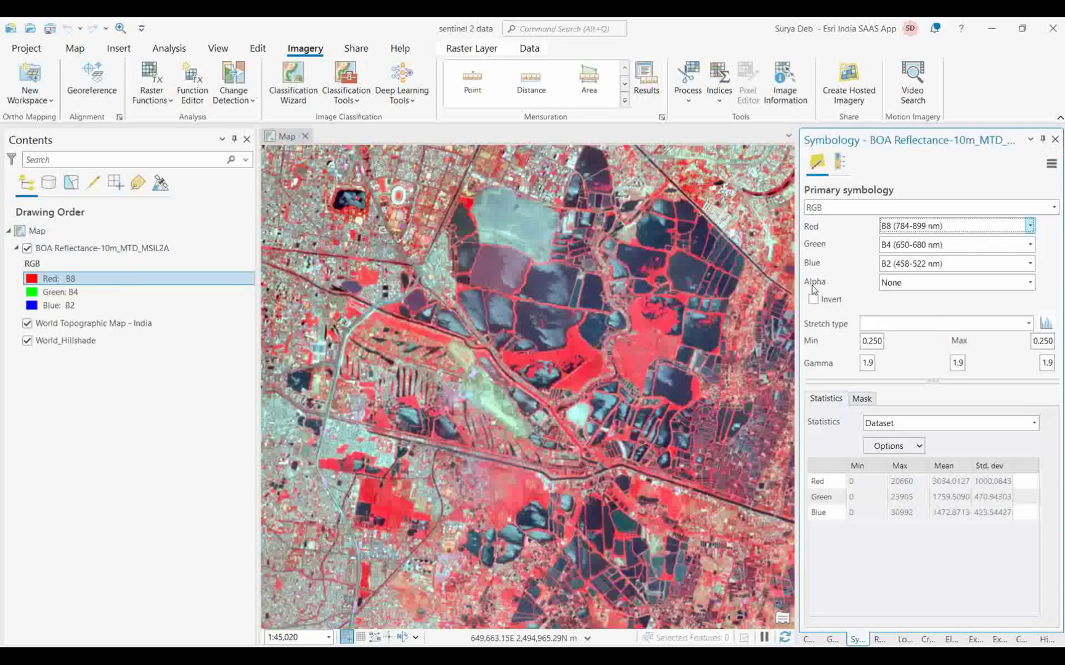
left_click(1030, 227)
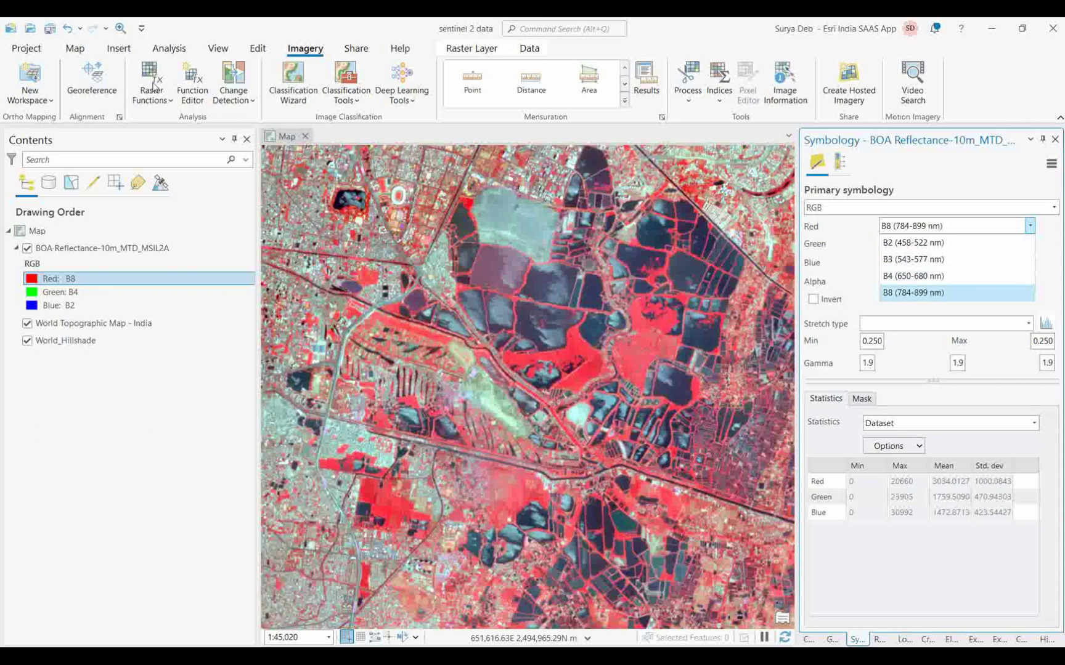
key("Escape")
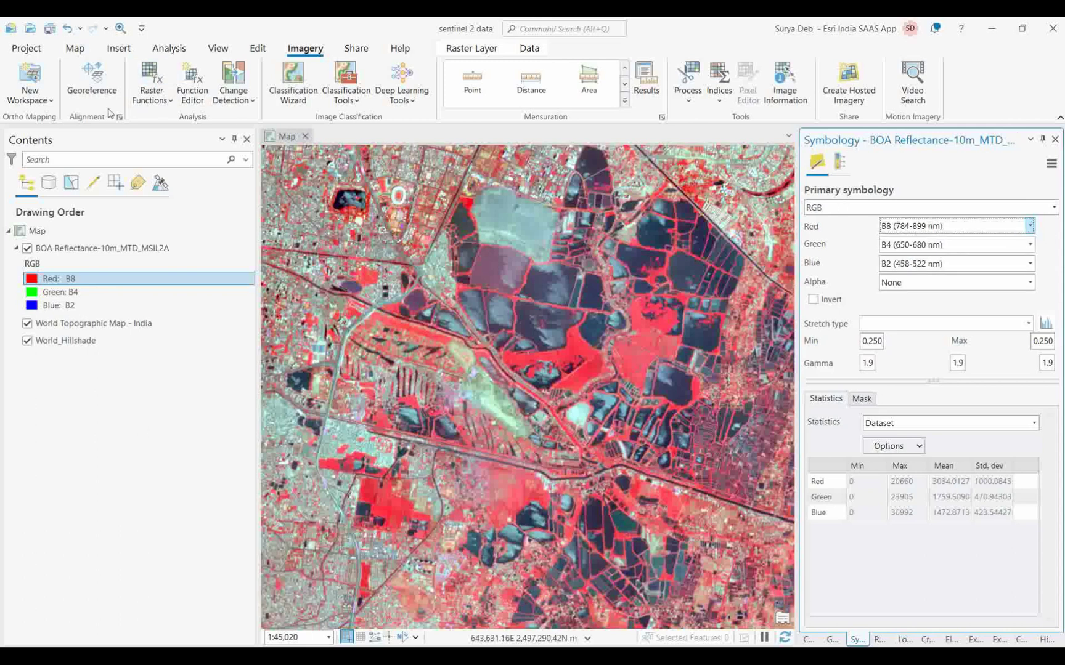
left_click(154, 99)
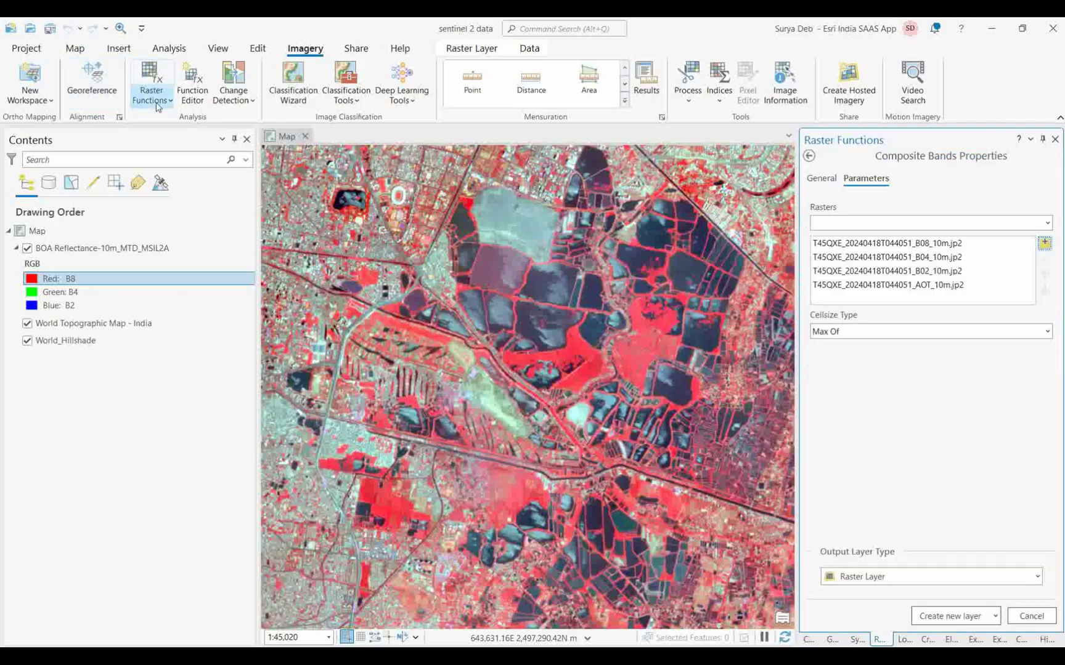
Remove all the rasters from the Composite Bands input list, starting with the AOT raster
left_click(927, 291)
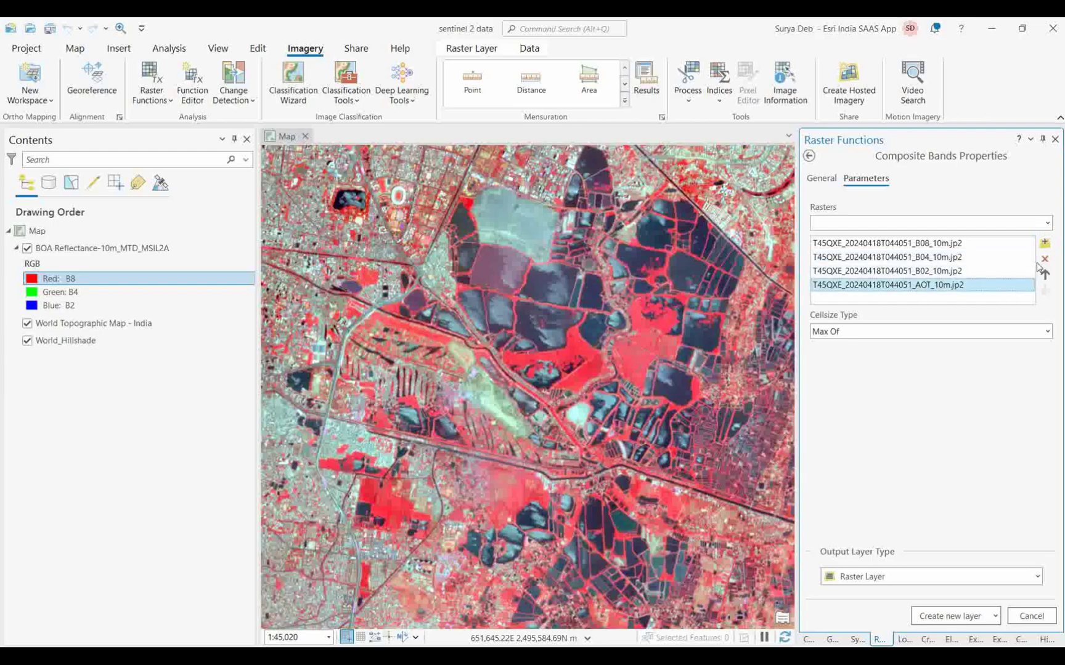
left_click(1044, 260)
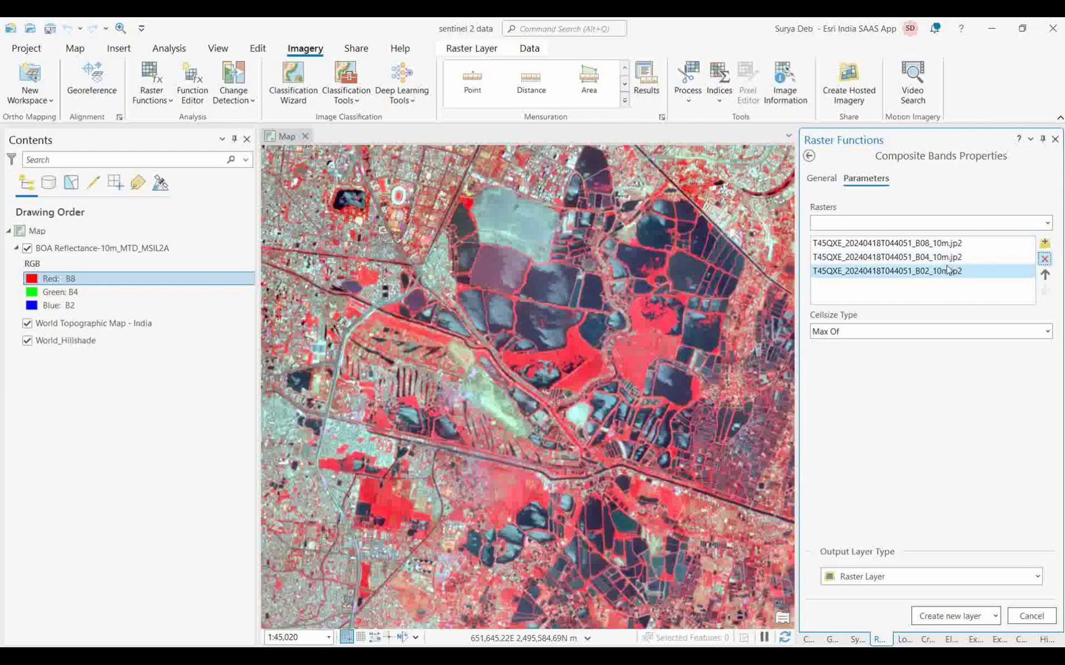
left_click(1044, 260)
left_click(1045, 260)
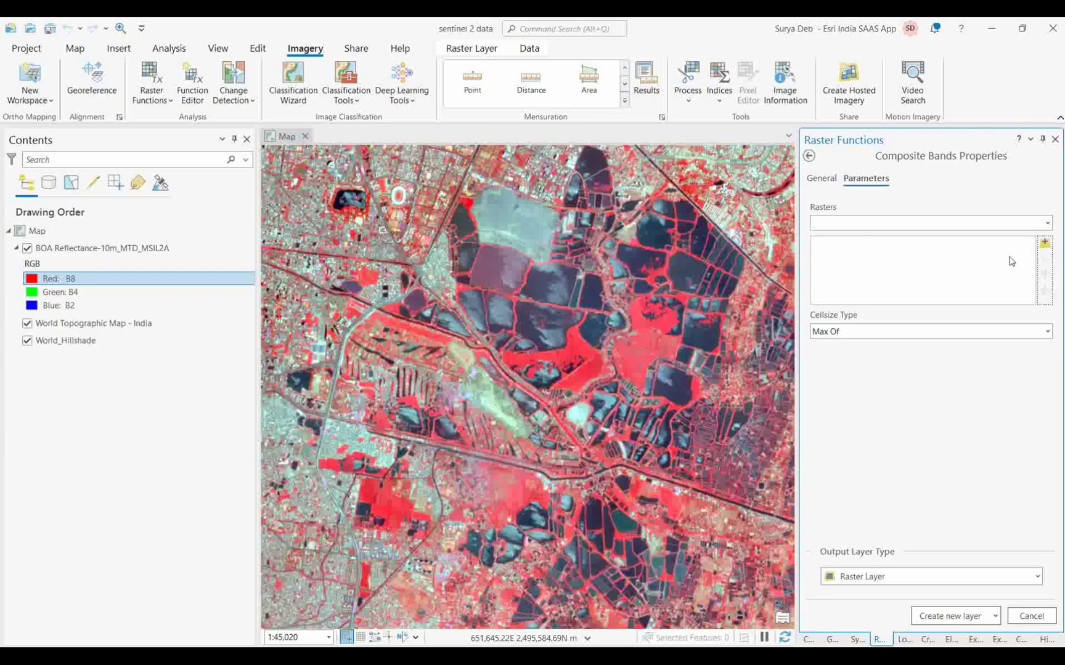
Add the 10 m B02, B03, B04 and B08 rasters to Composite Bands and create the composite as a new raster layer
left_click(1044, 245)
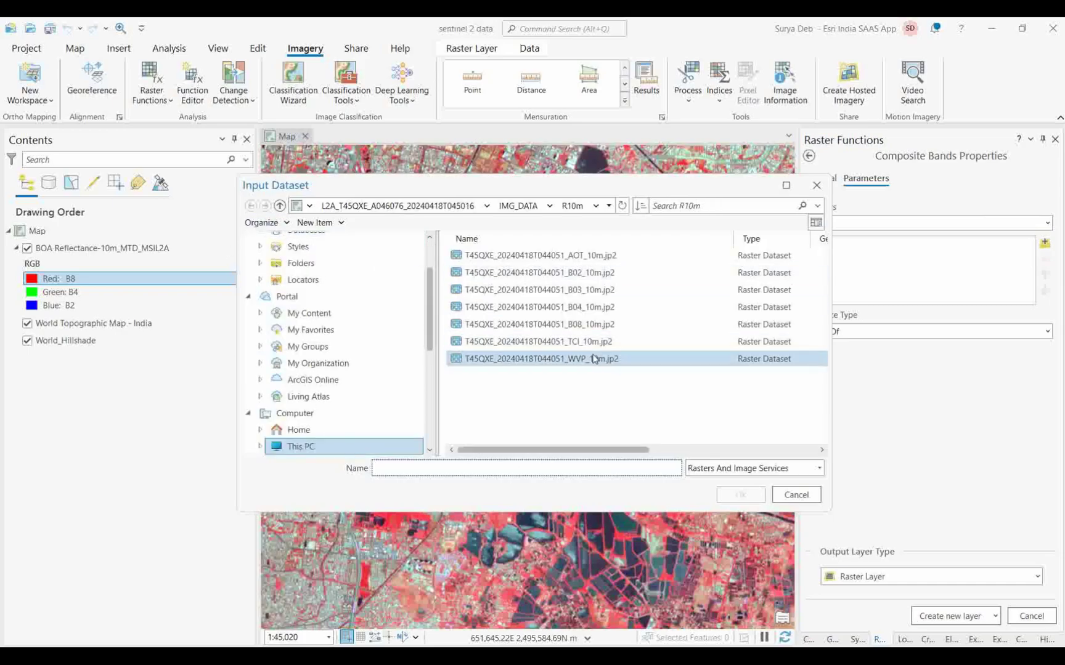
left_click_drag(559, 272, 559, 342)
left_click(690, 341, "ctrl")
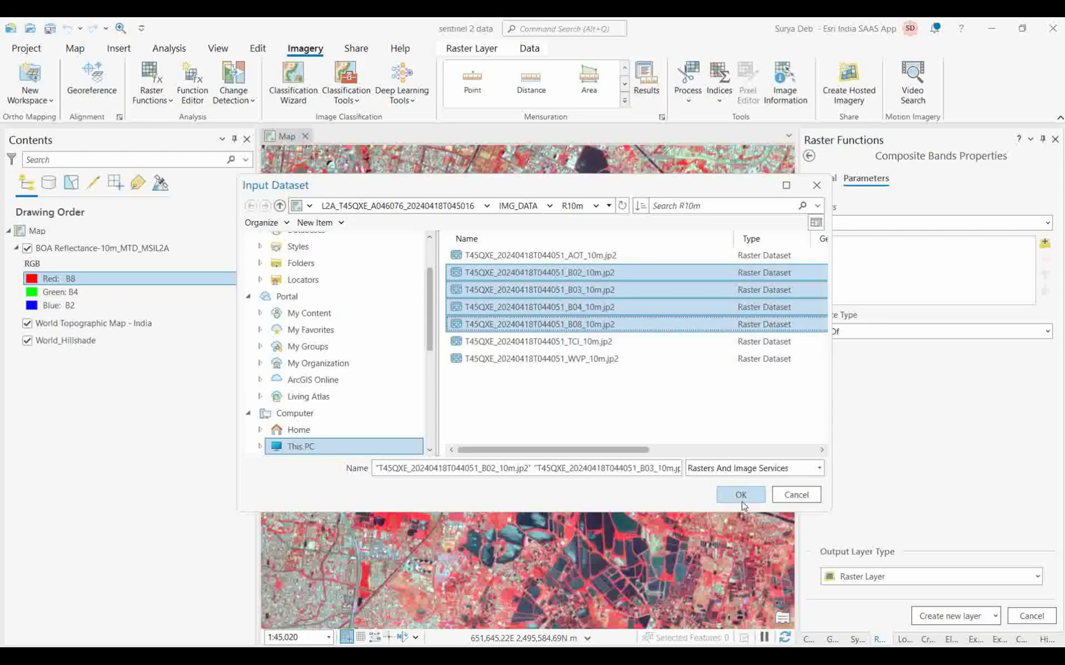
left_click(740, 495)
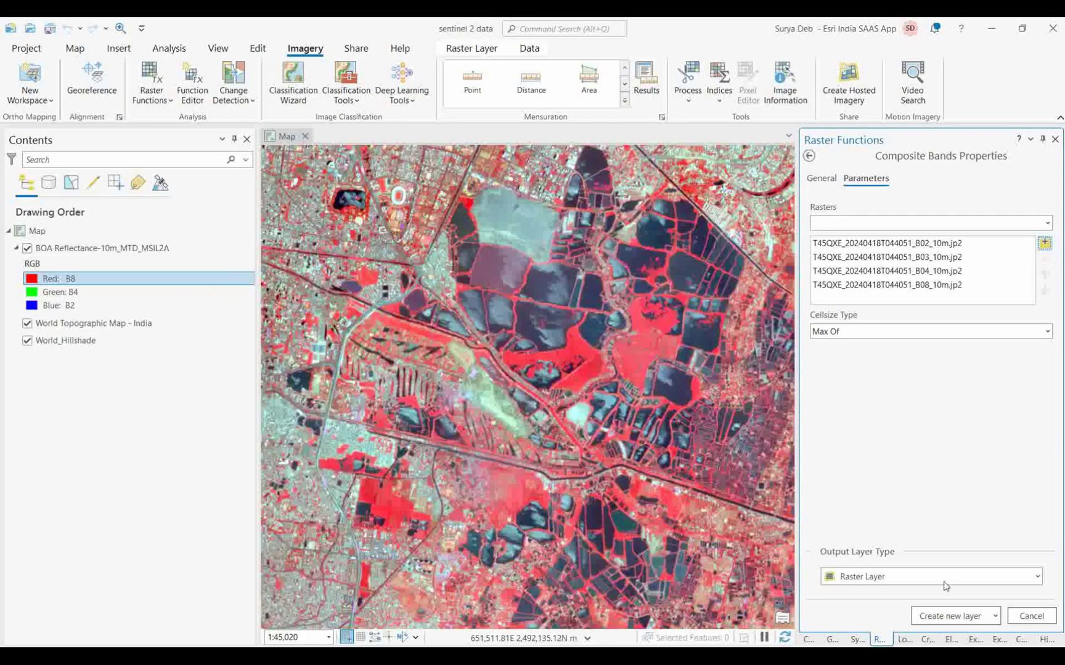
left_click(941, 618)
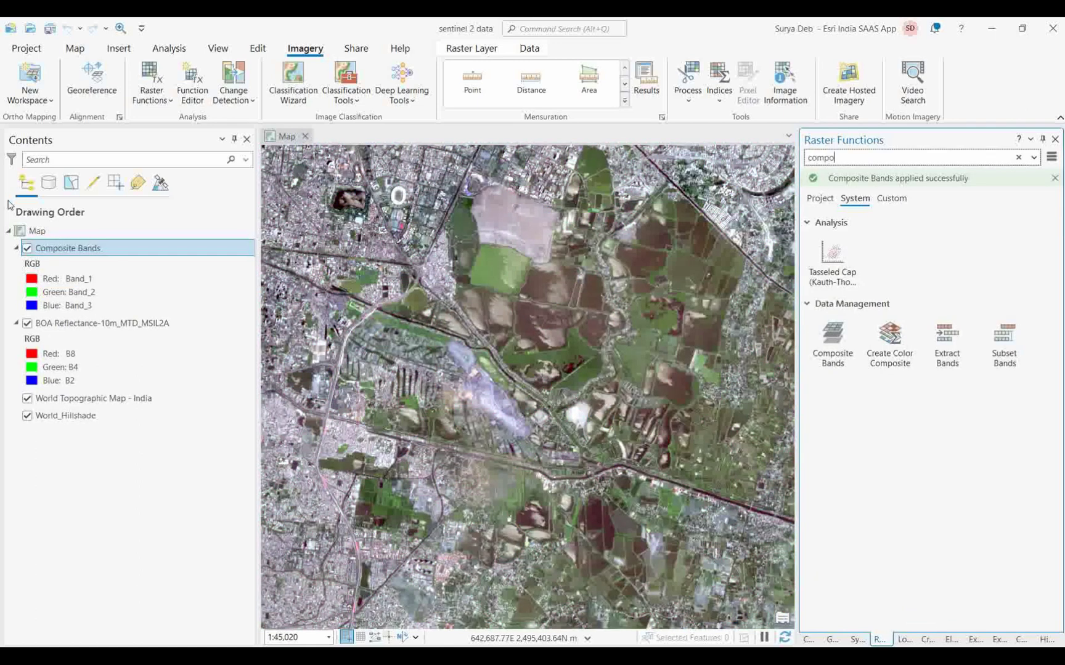
Set the red channel of the Composite Bands layer to Band_4
left_click(32, 286)
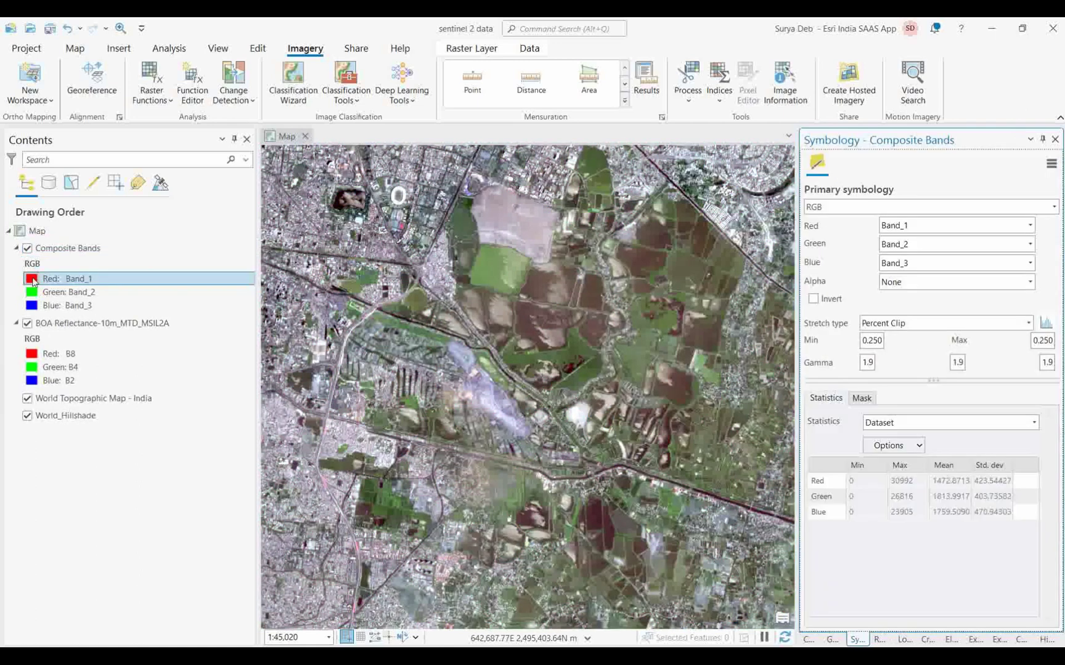
left_click(1028, 226)
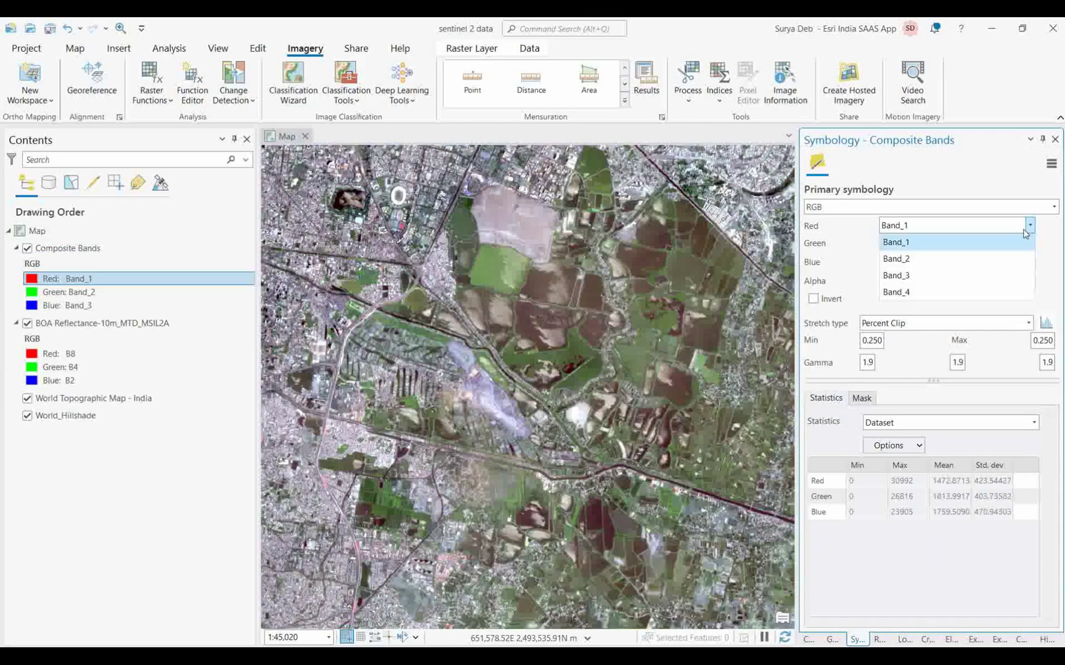
left_click(932, 292)
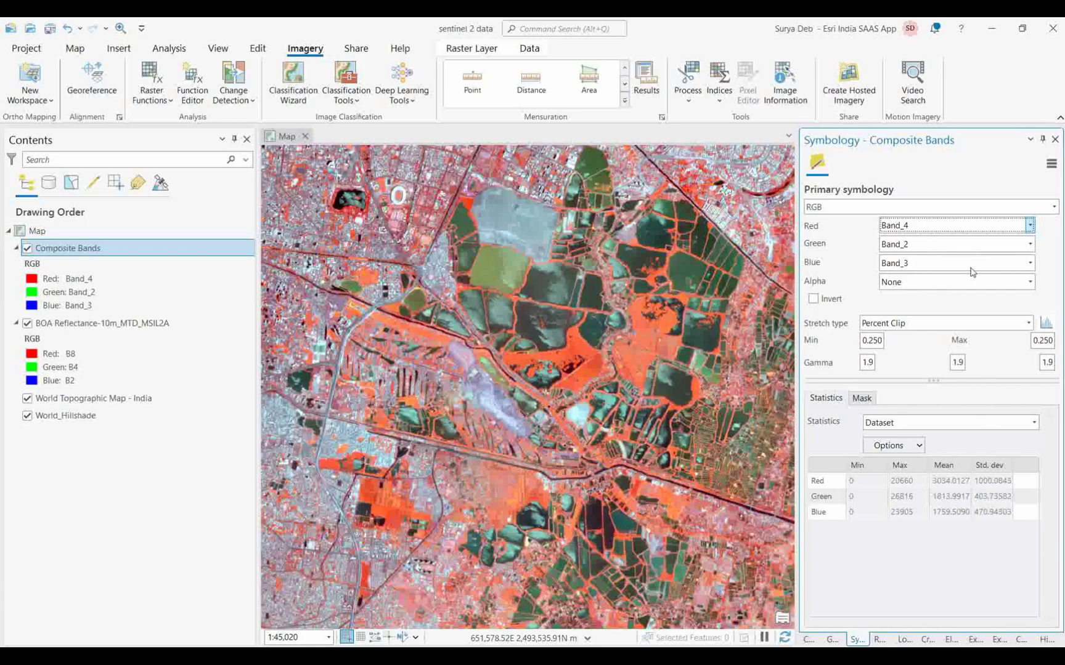
Toggle the Composite Bands layer's visibility to compare it with the BOA Reflectance layer beneath
left_click(28, 251)
left_click(28, 249)
left_click(28, 249)
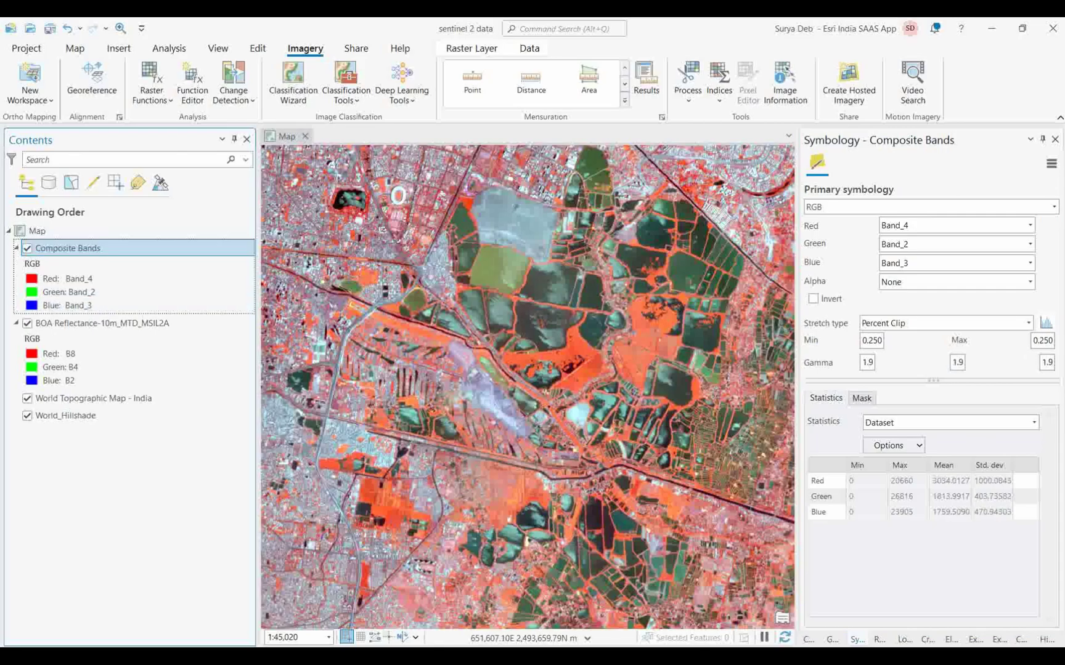
left_click(1031, 265)
left_click(1031, 266)
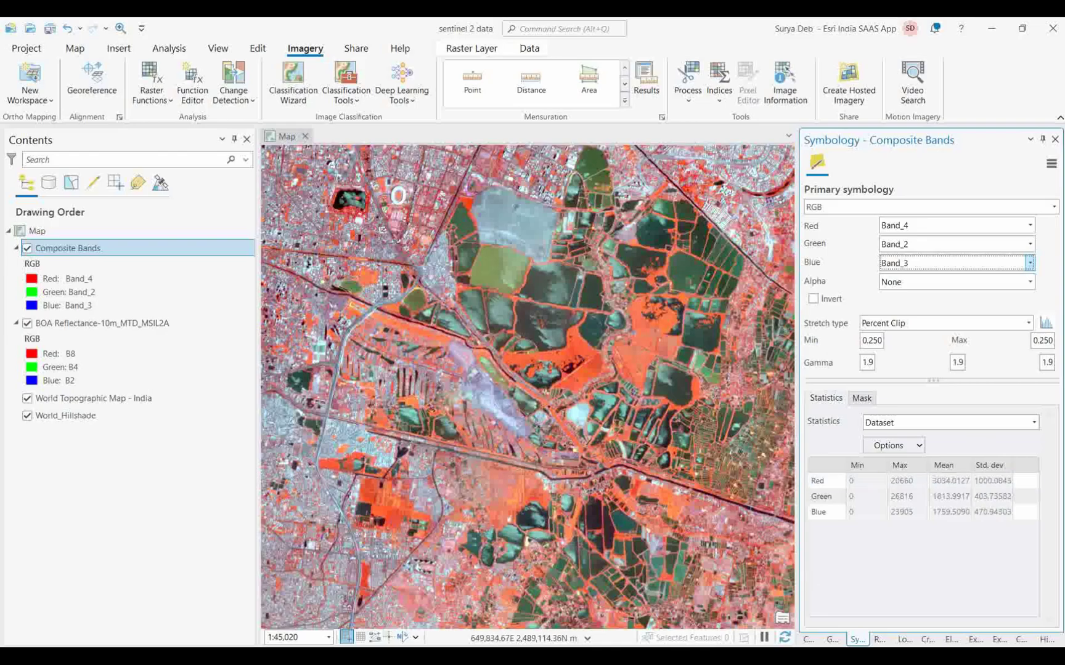
left_click(699, 601)
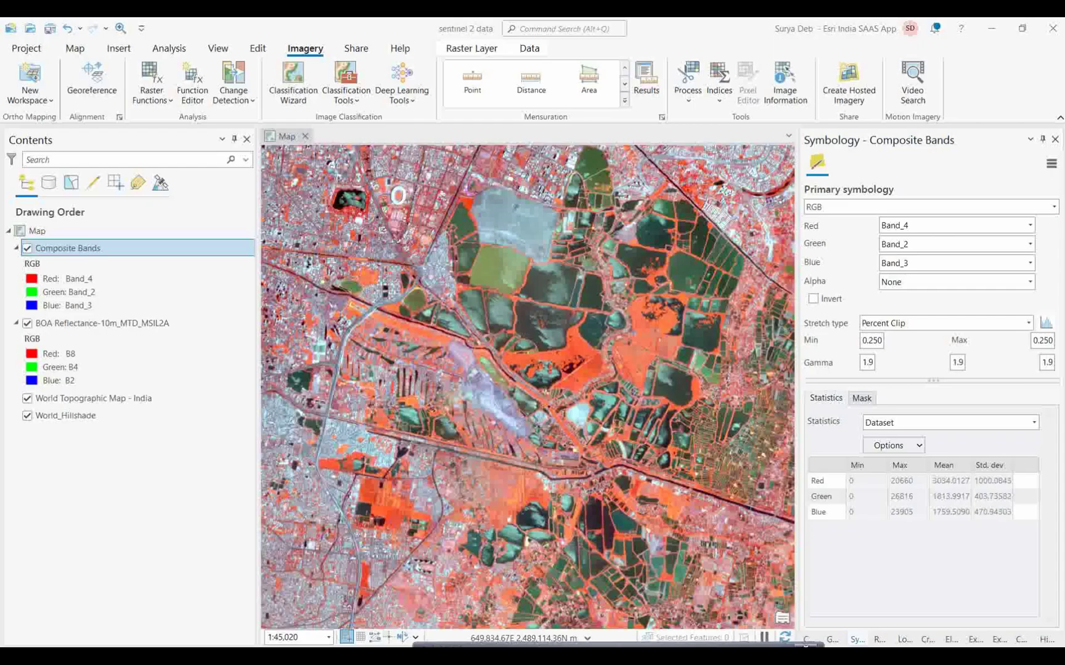